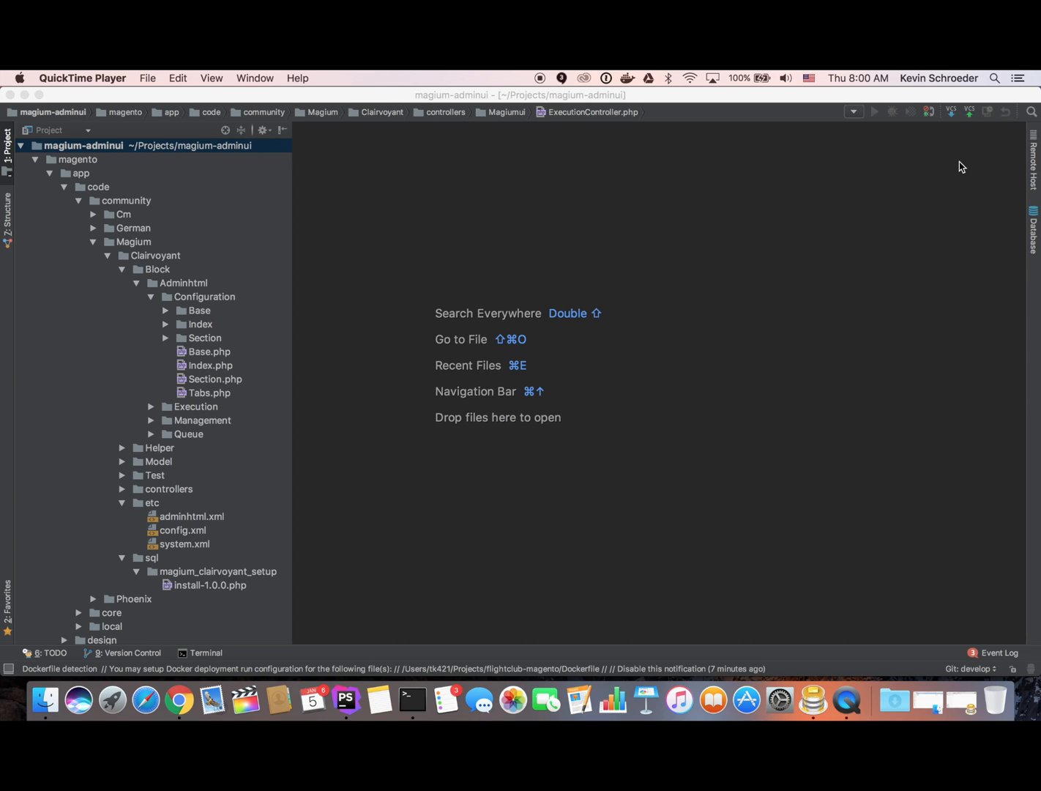
Activate the PhpStorm window holding the magium-adminui project.
{"action": "left_click", "coordinate": [918, 191]}
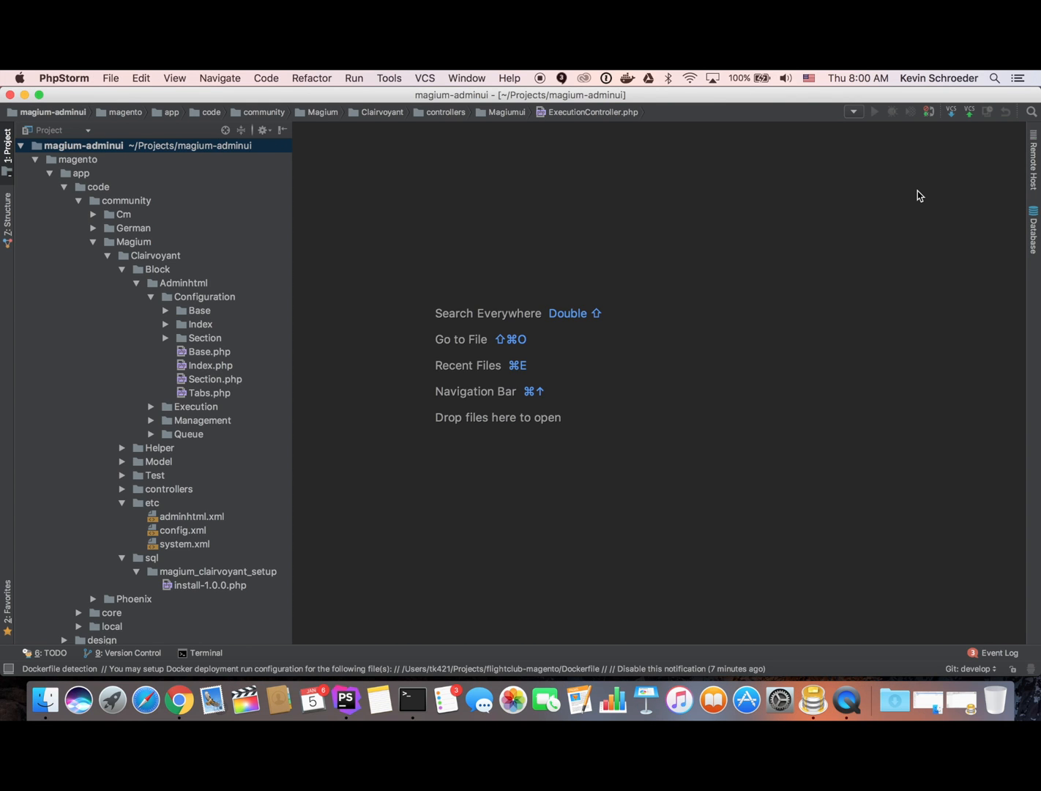
{"action": "key", "text": "super+Tab"}
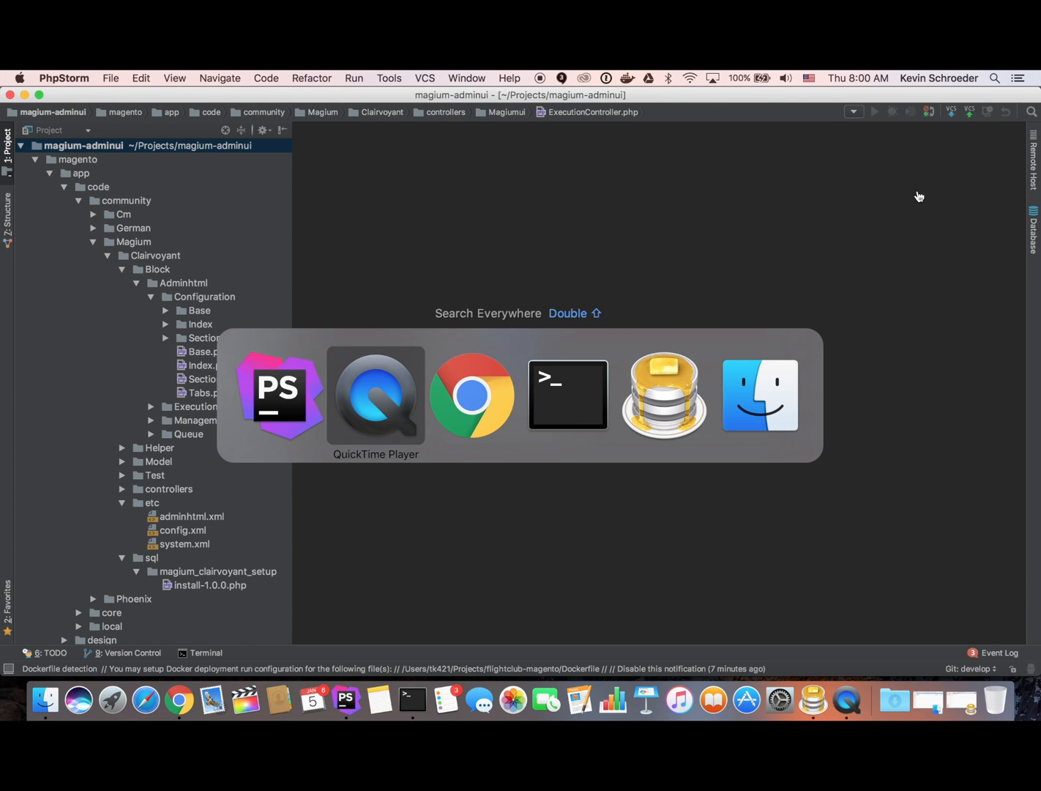
View the GitHub magento1-magium-ui repository page in Chrome, then move on to Terminal.
{"action": "key", "text": "super+Tab"}
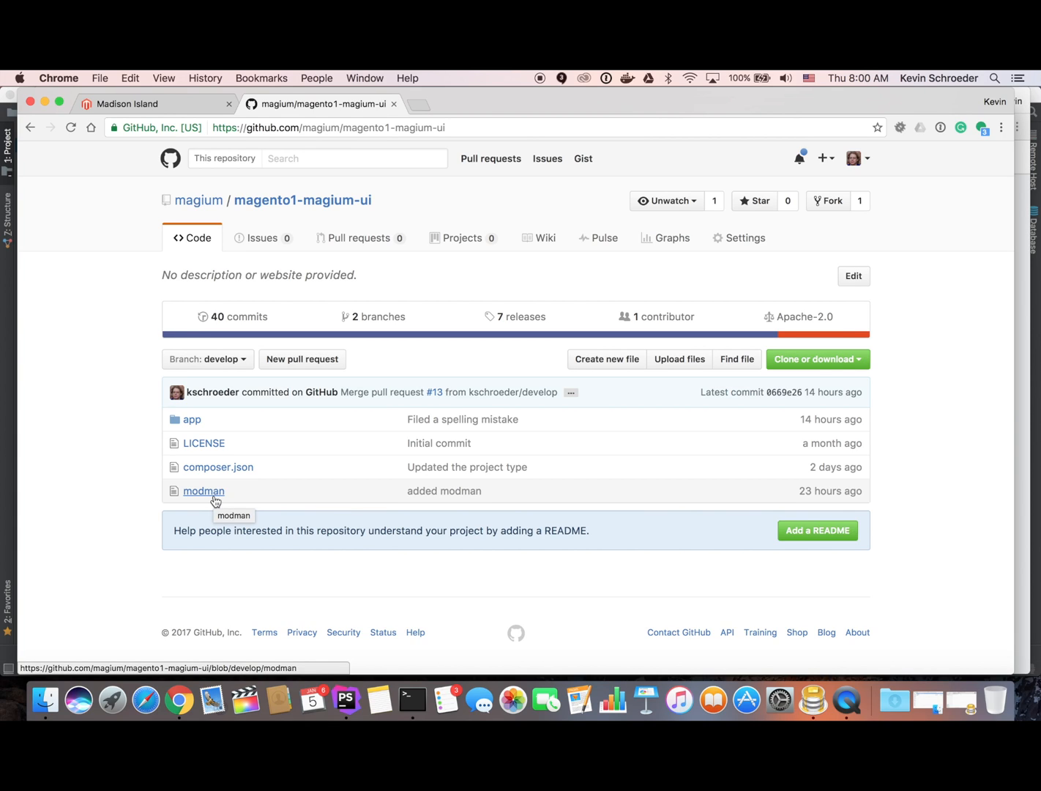
{"action": "key", "text": "super+Tab"}
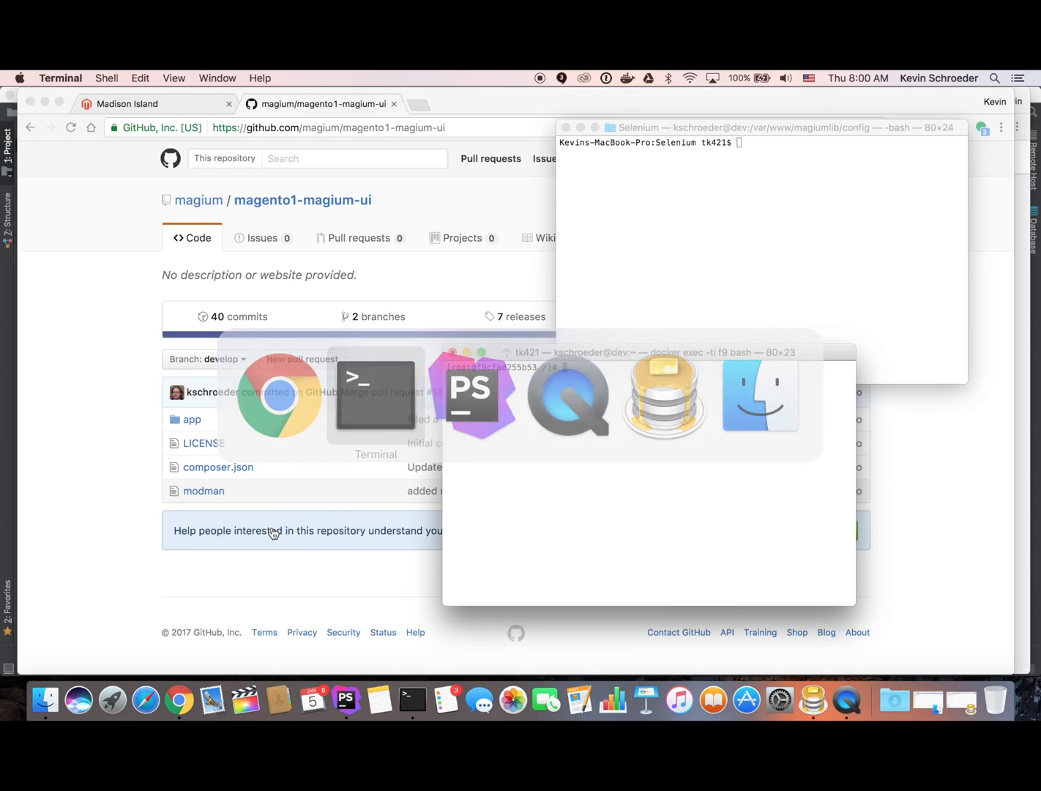
Change to /var/www in the container and list its contents and the magento folder.
{"action": "type", "text": "cd /var/www/"}
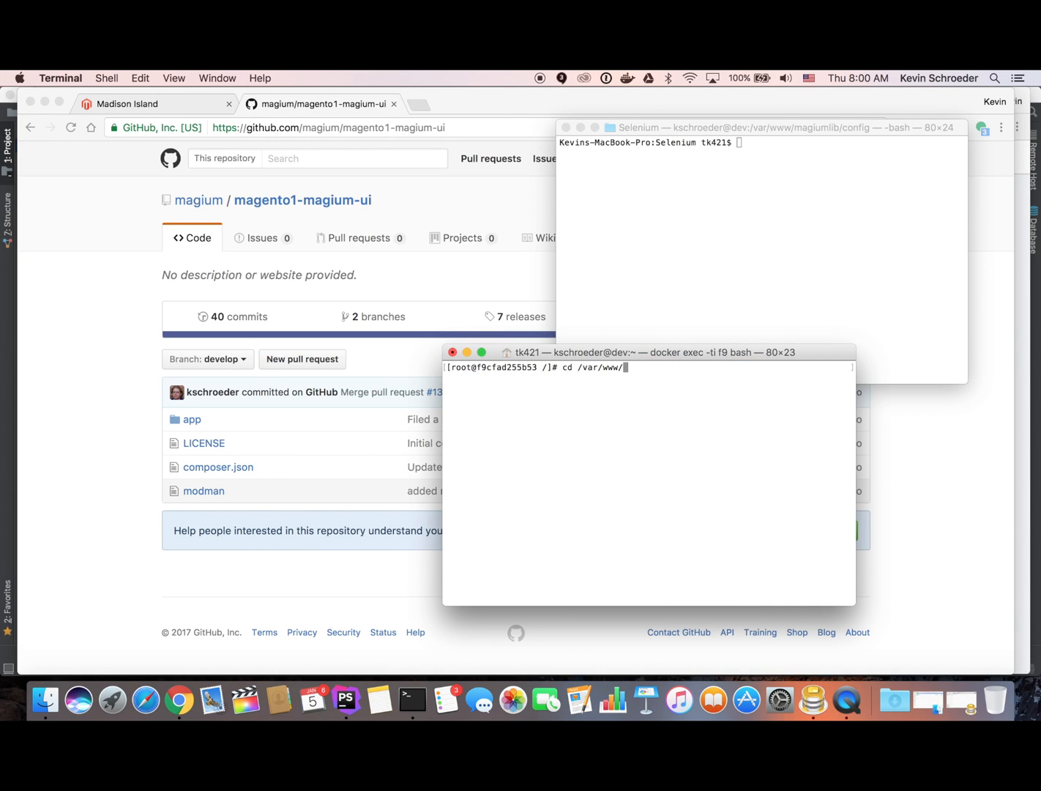
{"action": "key", "text": "Return"}
{"action": "type", "text": "ls -la"}
{"action": "key", "text": "Return"}
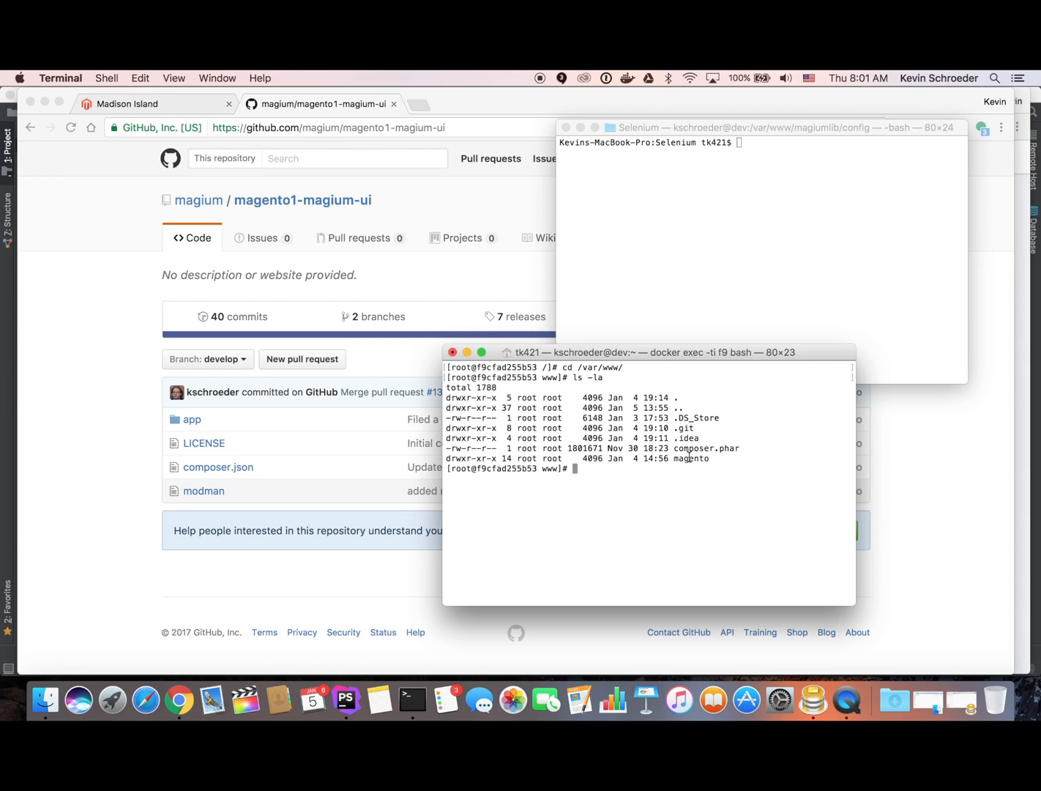
{"action": "type", "text": "ls magento/"}
{"action": "key", "text": "Return"}
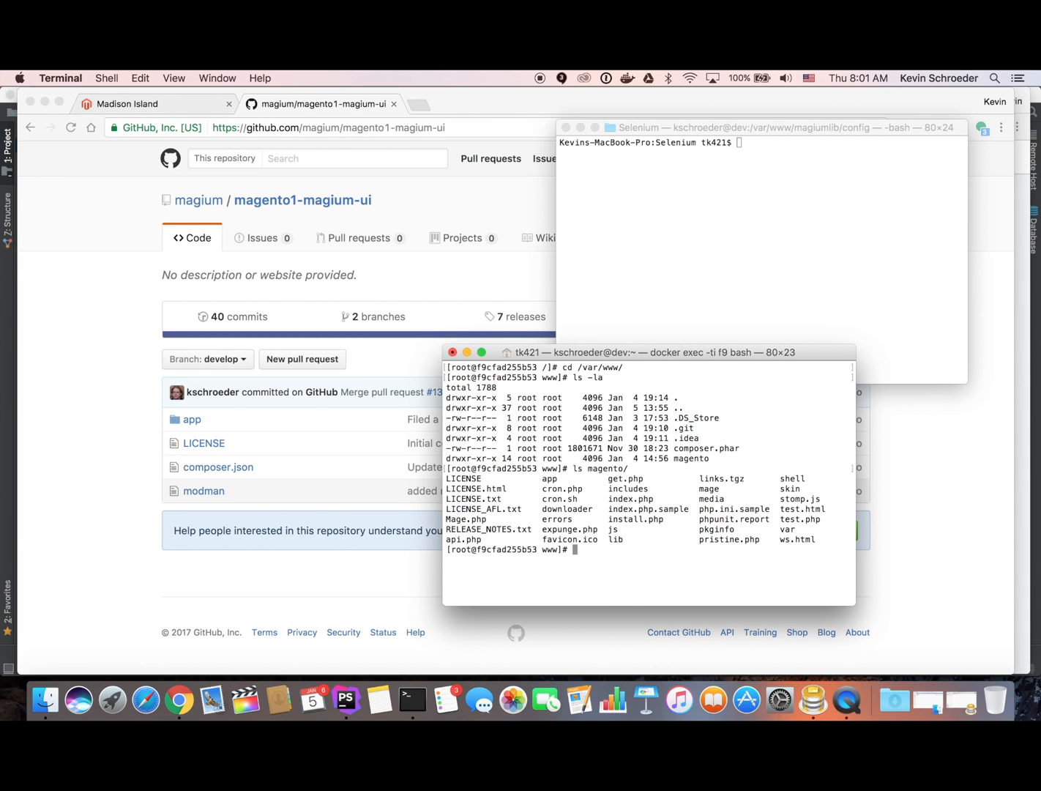
{"action": "type", "text": "php56 composer.phar init"}
Generate a dependency-free composer.json named root/www with Composer init and open it in vi.
{"action": "key", "text": "Return"}
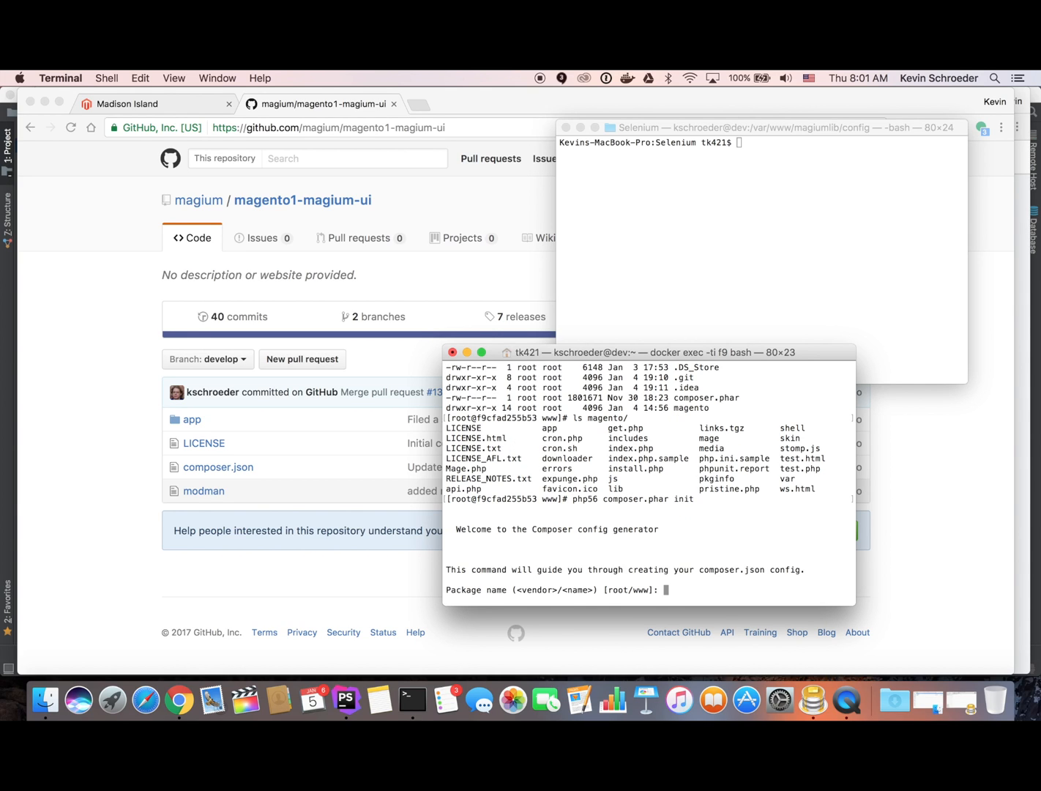
{"action": "key", "text": "Return"}
{"action": "key", "text": "Return"}
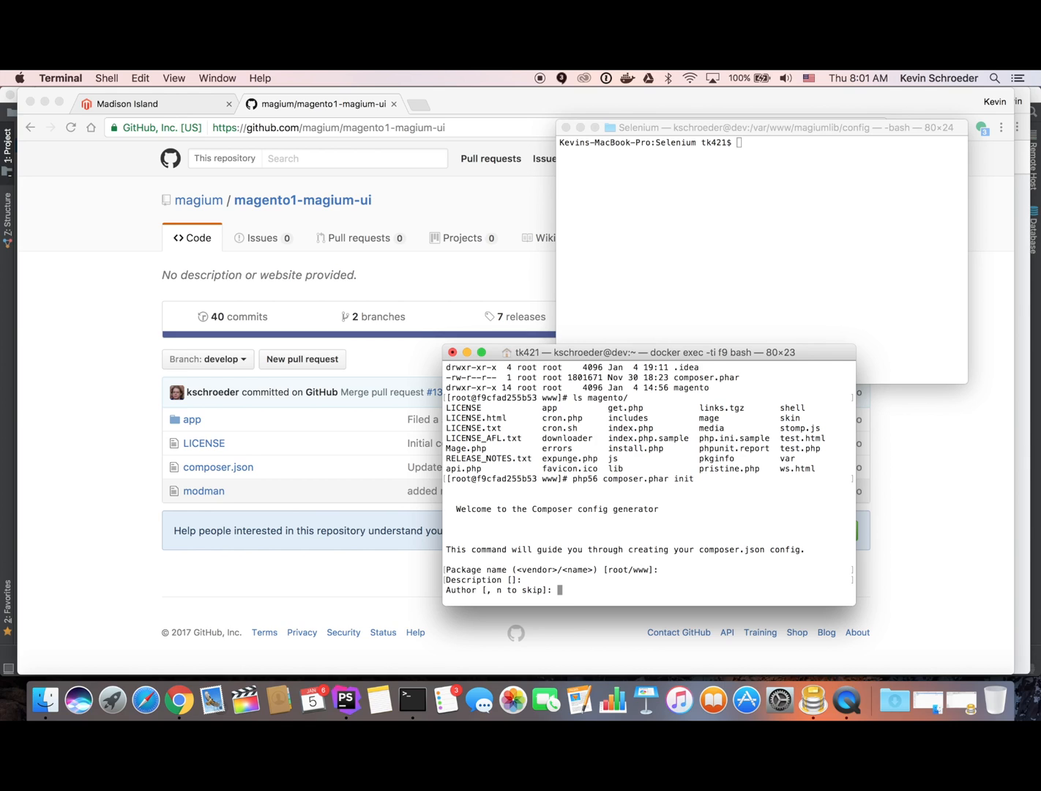
{"action": "type", "text": "n"}
{"action": "key", "text": "Return"}
{"action": "key", "text": "Return"}
{"action": "key", "text": "Return"}
{"action": "key", "text": "Return"}
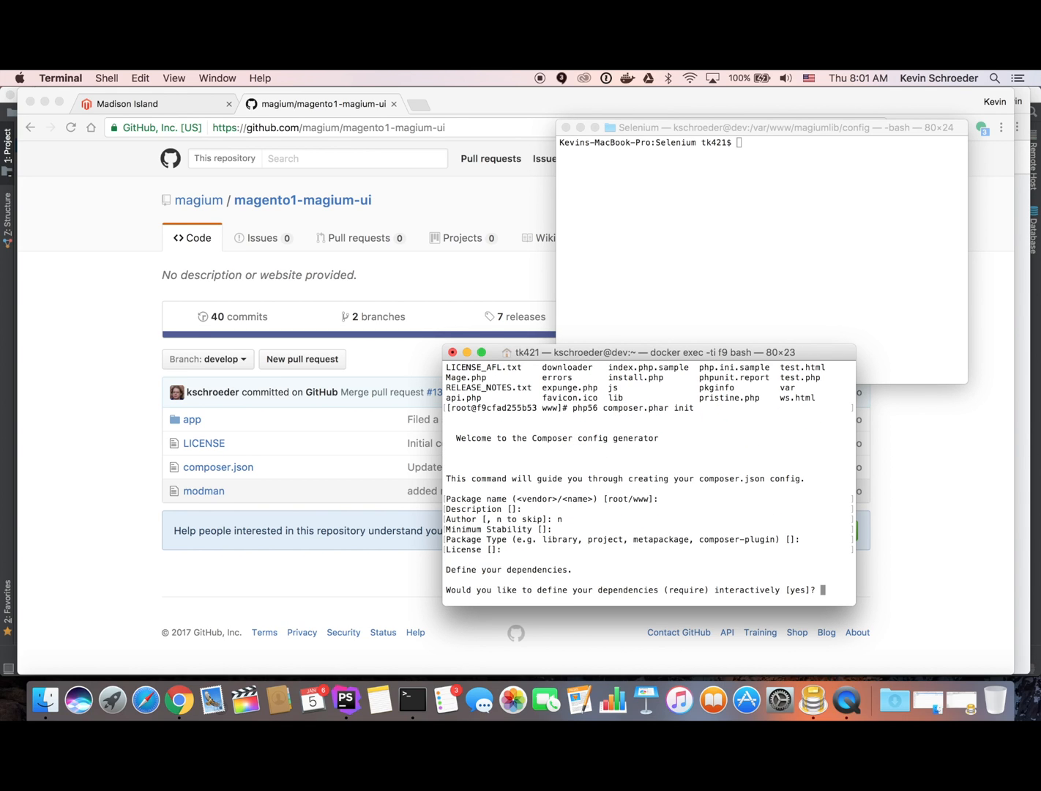
{"action": "type", "text": "n"}
{"action": "key", "text": "Return"}
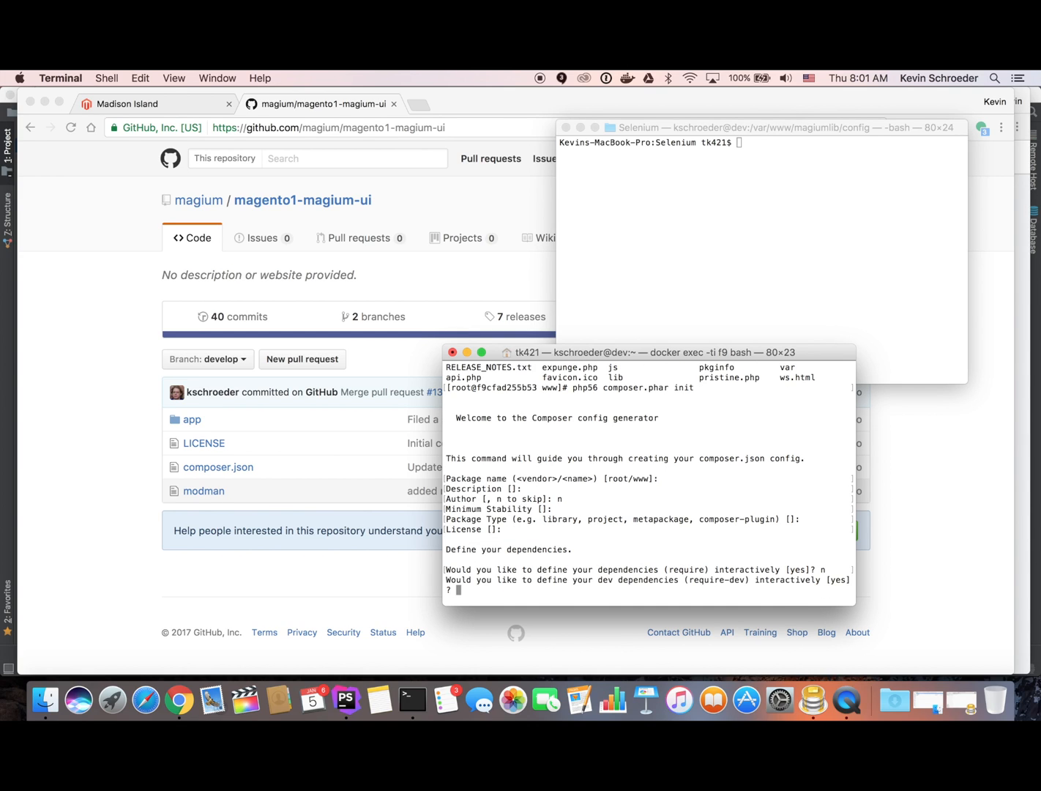
{"action": "type", "text": "n"}
{"action": "key", "text": "Return"}
{"action": "key", "text": "Return"}
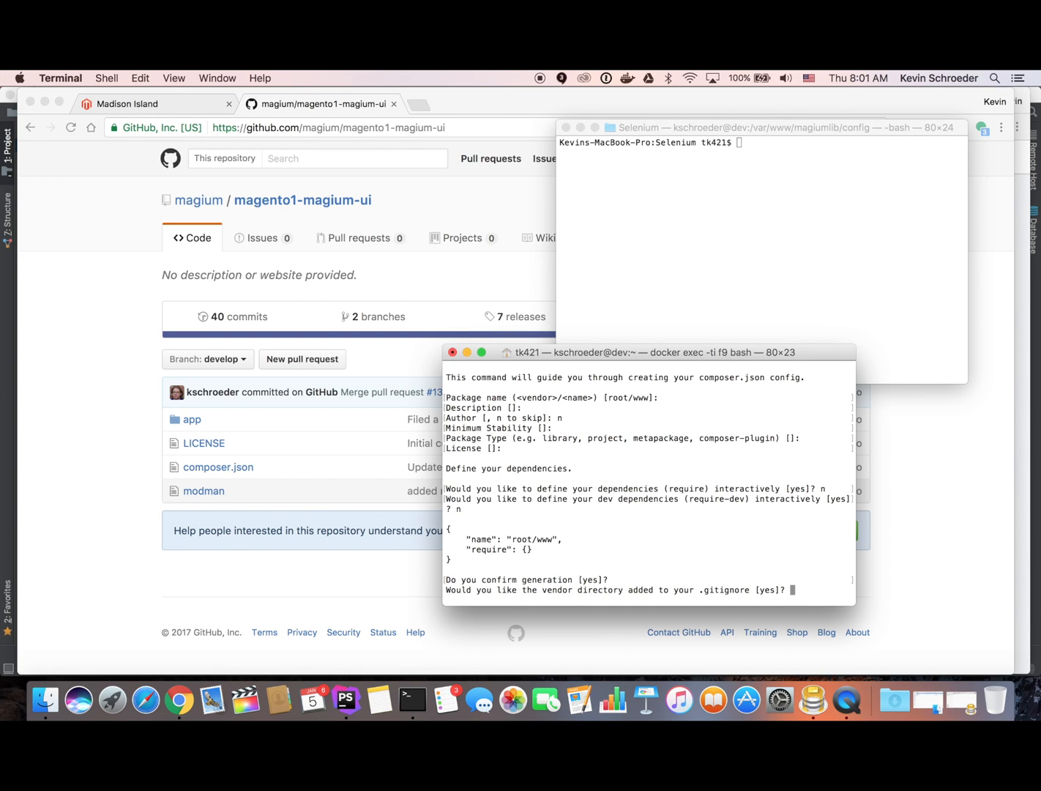
{"action": "key", "text": "Return"}
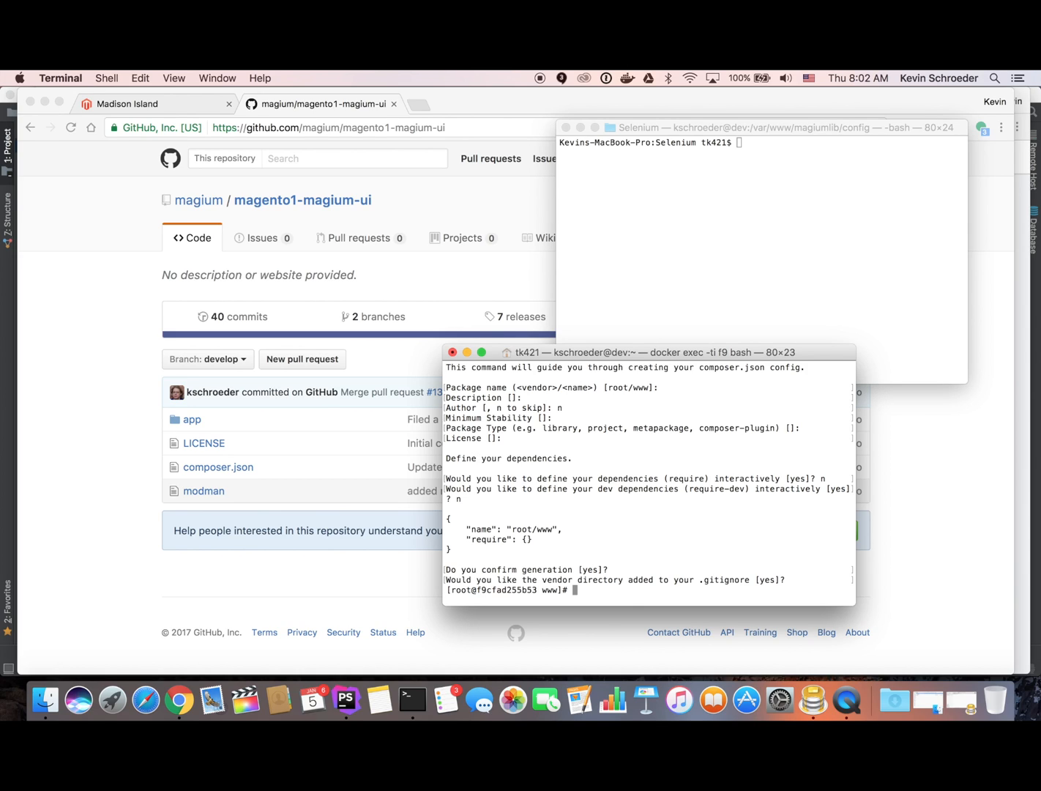
{"action": "type", "text": "vi composer.json"}
{"action": "key", "text": "Return"}
Add an "extra" block with "magento-deploystrategy": "copy" after require in composer.json.
{"action": "key", "text": "j"}
{"action": "key", "text": "j"}
{"action": "type", "text": "o    \""}
{"action": "type", "text": "extra\" "}
{"action": "type", "text": ": {"}
{"action": "key", "text": "Return"}
{"action": "type", "text": "}"}
{"action": "key", "text": "Up"}
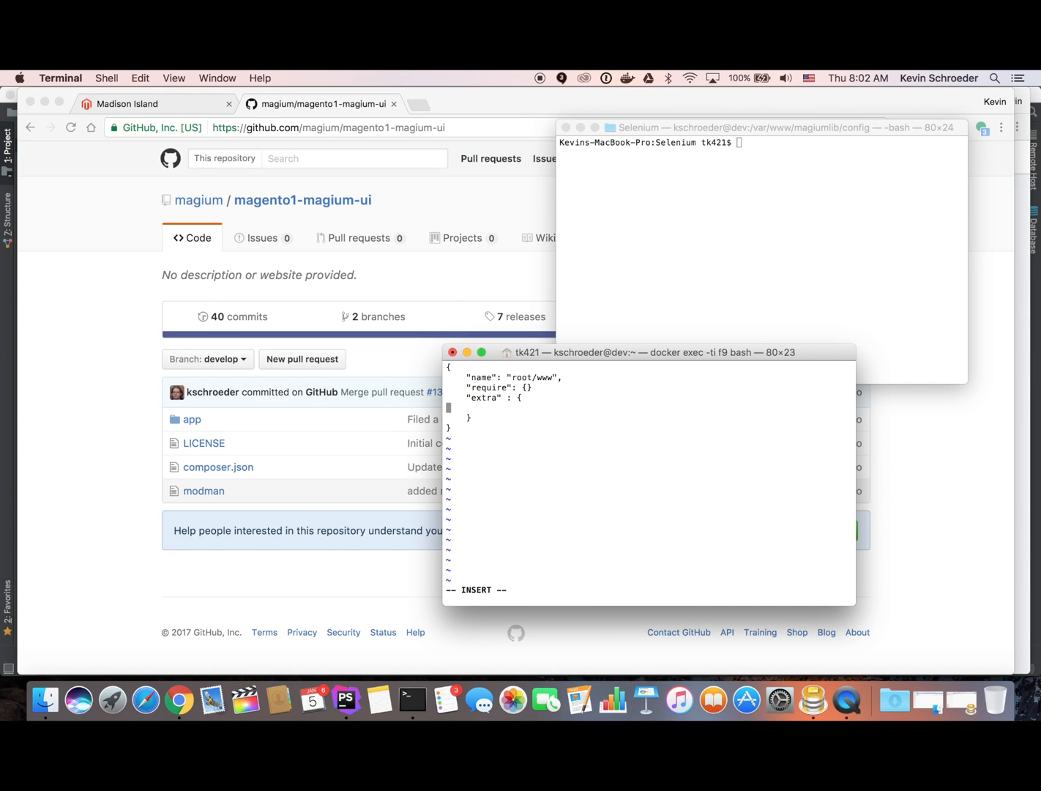
{"action": "key", "text": "Tab"}
{"action": "type", "text": "\"magento-deploystre"}
{"action": "type", "text": "tegy"}
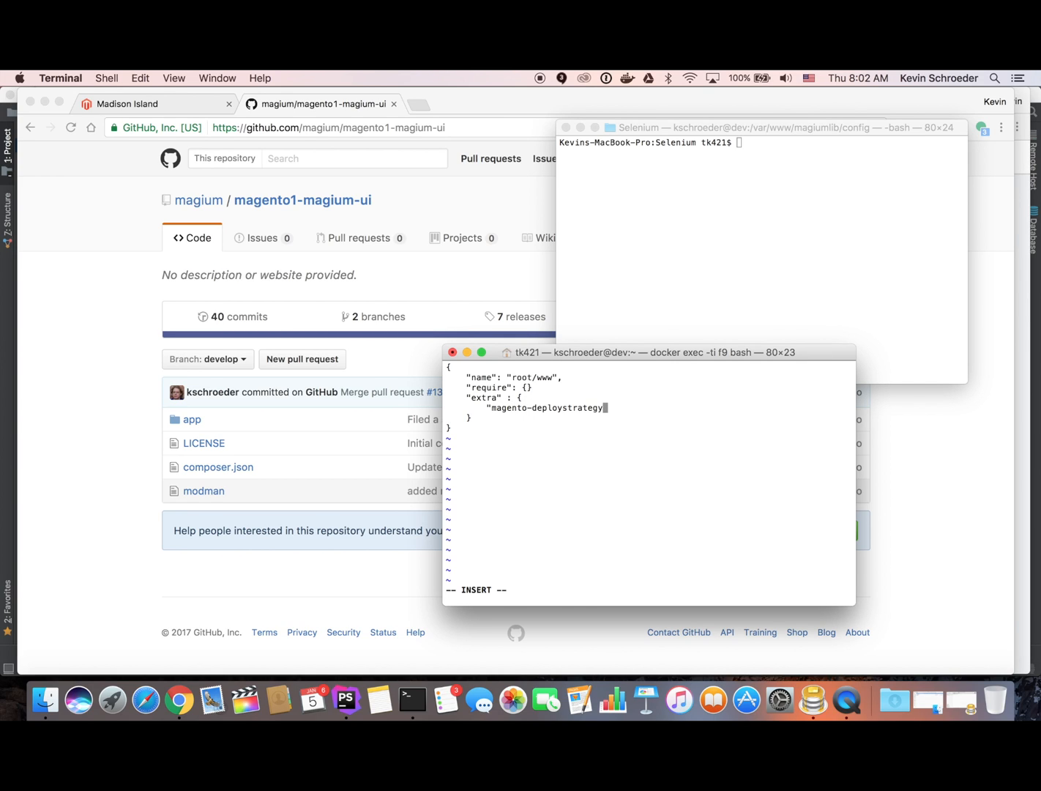
{"action": "type", "text": "\": \"copy\""}
{"action": "key", "text": "Up"}
{"action": "key", "text": "Up"}
{"action": "type", "text": ","}
Save composer.json and quit vim back to the shell.
{"action": "key", "text": "Escape"}
{"action": "type", "text": ":w"}
{"action": "key", "text": "Return"}
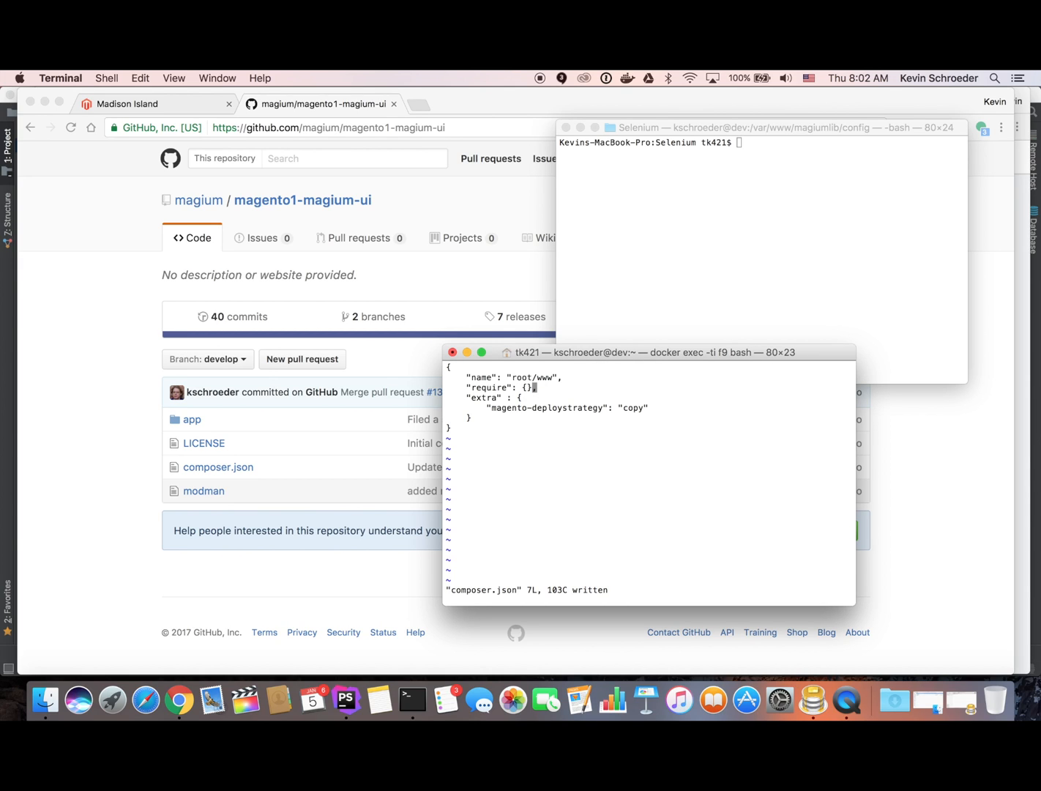
{"action": "key", "text": "super+Tab"}
{"action": "key", "text": "super+Tab"}
{"action": "key", "text": "super+Tab"}
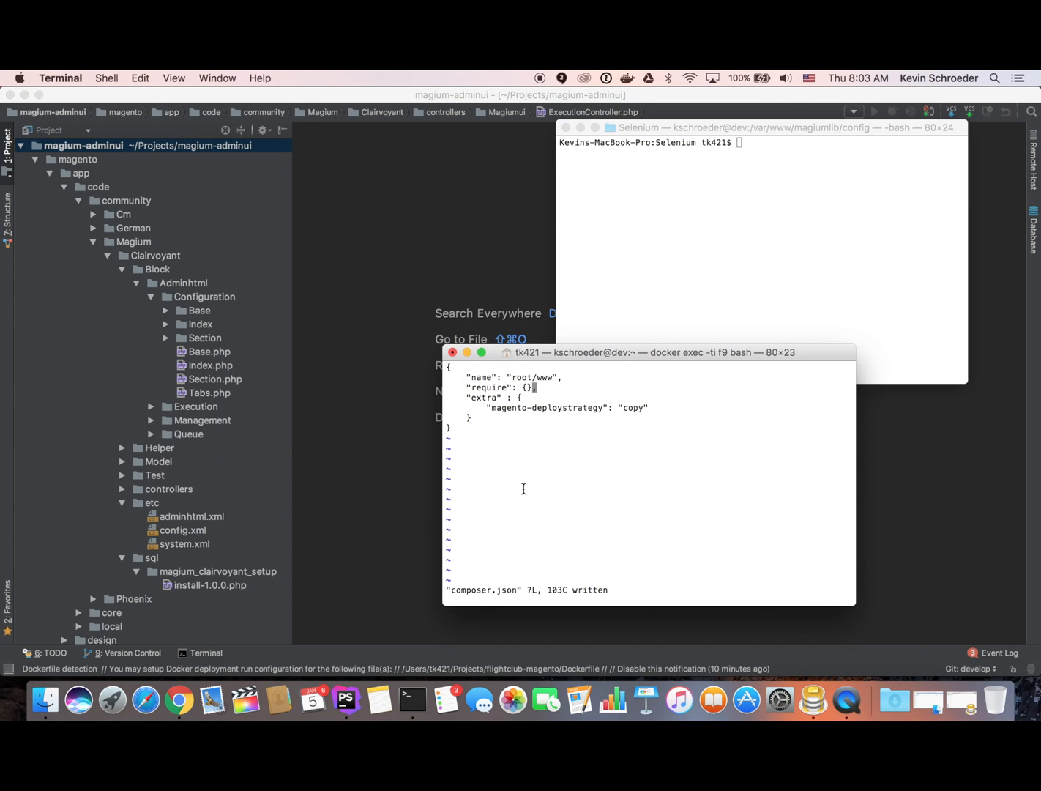
{"action": "type", "text": ":q"}
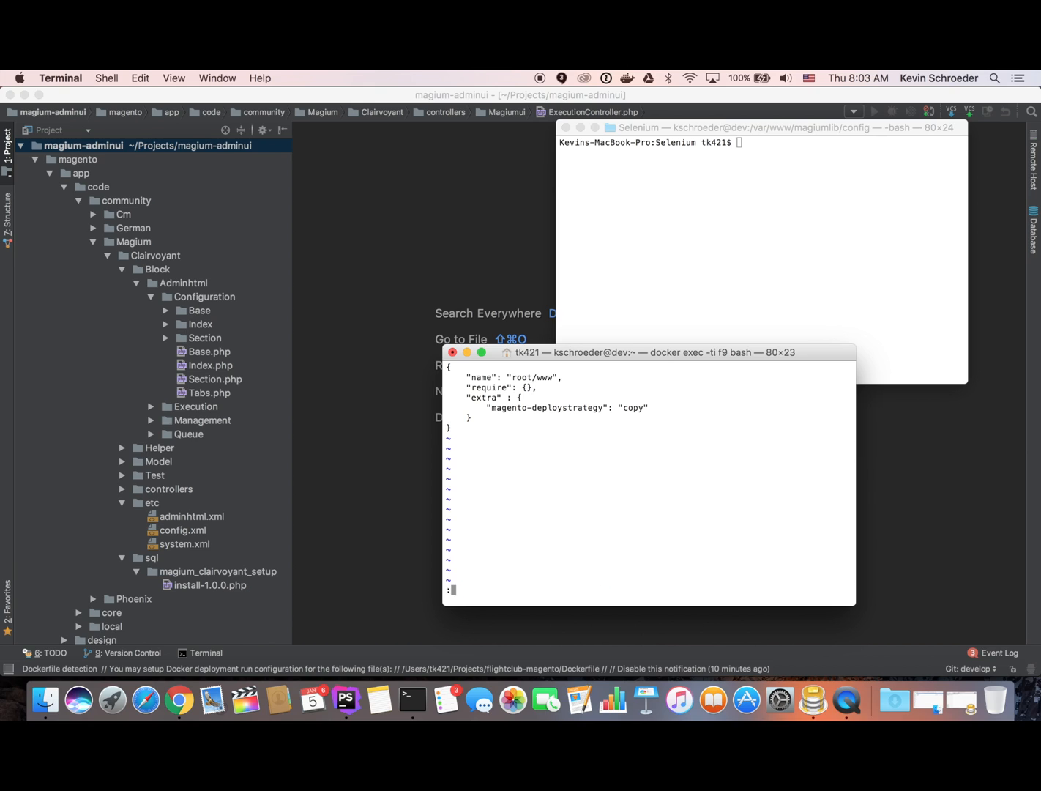
{"action": "key", "text": "Return"}
{"action": "type", "text": "php56"}
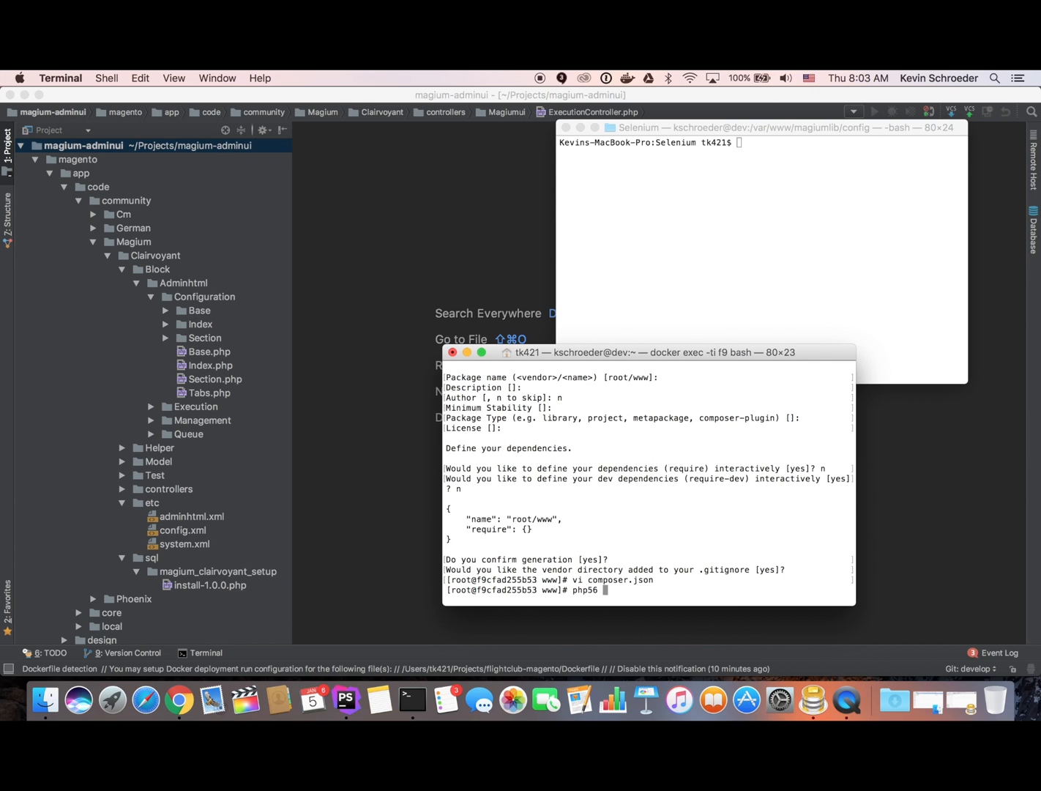
{"action": "type", "text": " composer.phar require magium/magento1-clari"}
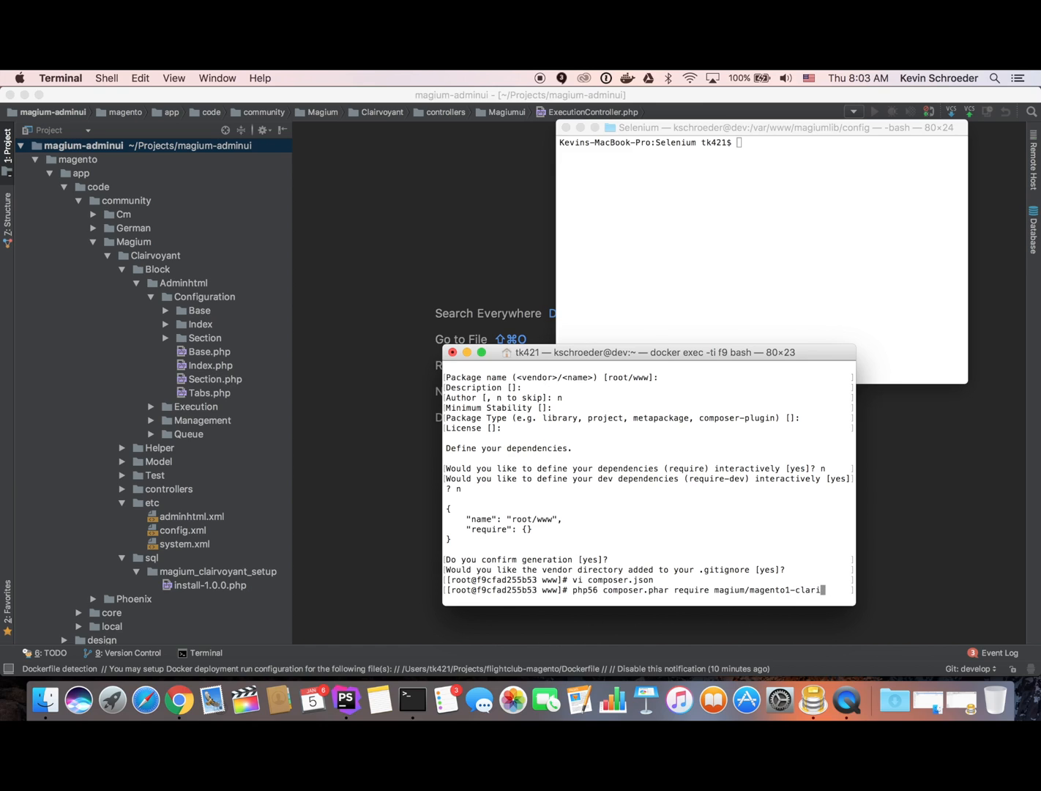
Require magium/magento1-clairvoyant-ui via Composer, giving /var/www/magento as the Magento root.
{"action": "key", "text": "BackSpace"}
{"action": "key", "text": "BackSpace"}
{"action": "type", "text": "irvoyant-ui"}
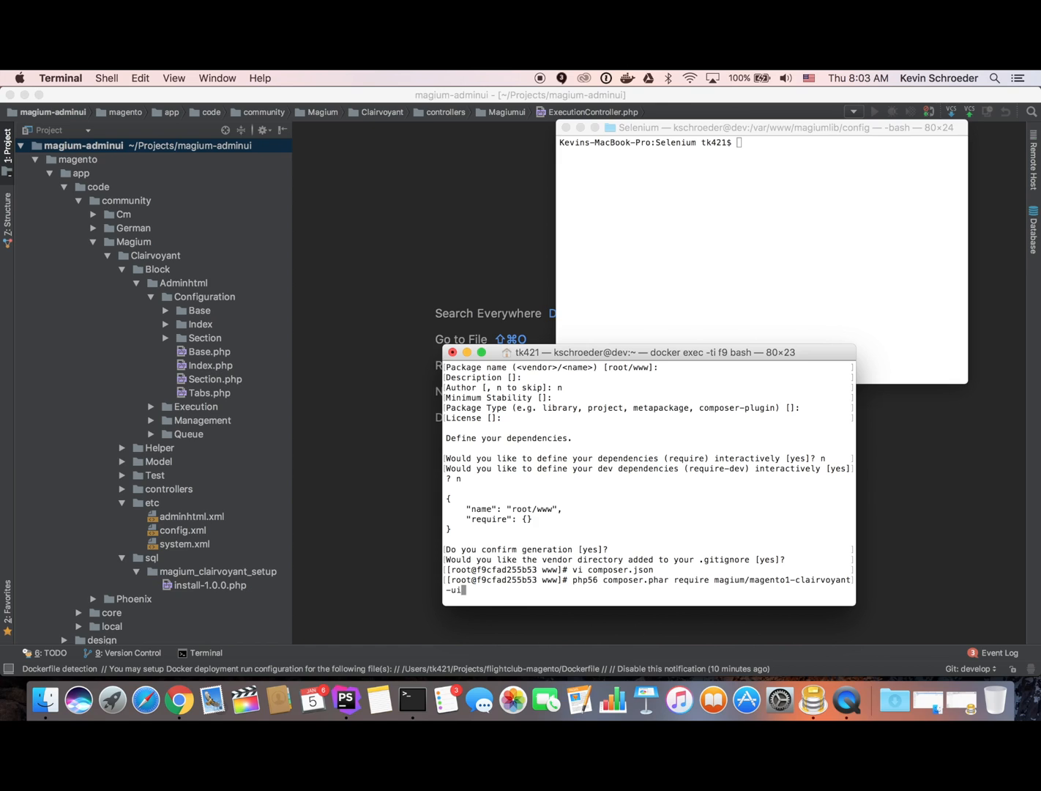
{"action": "key", "text": "Return"}
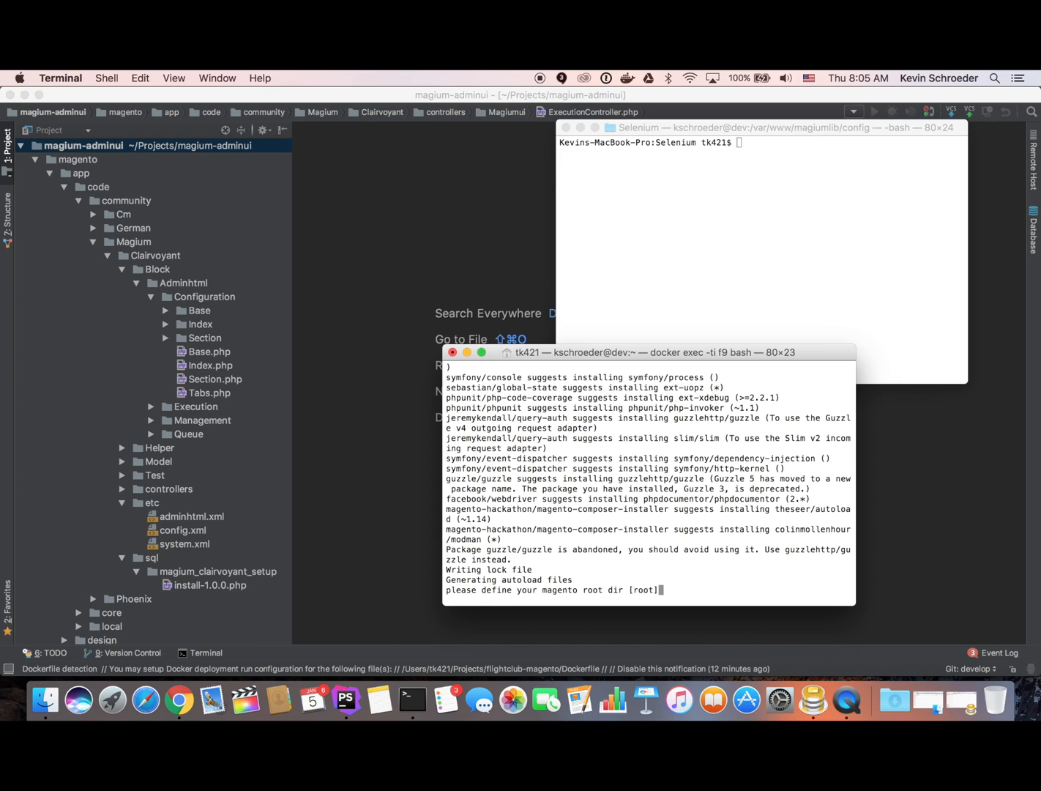
{"action": "type", "text": "/var/www/magento"}
{"action": "key", "text": "Return"}
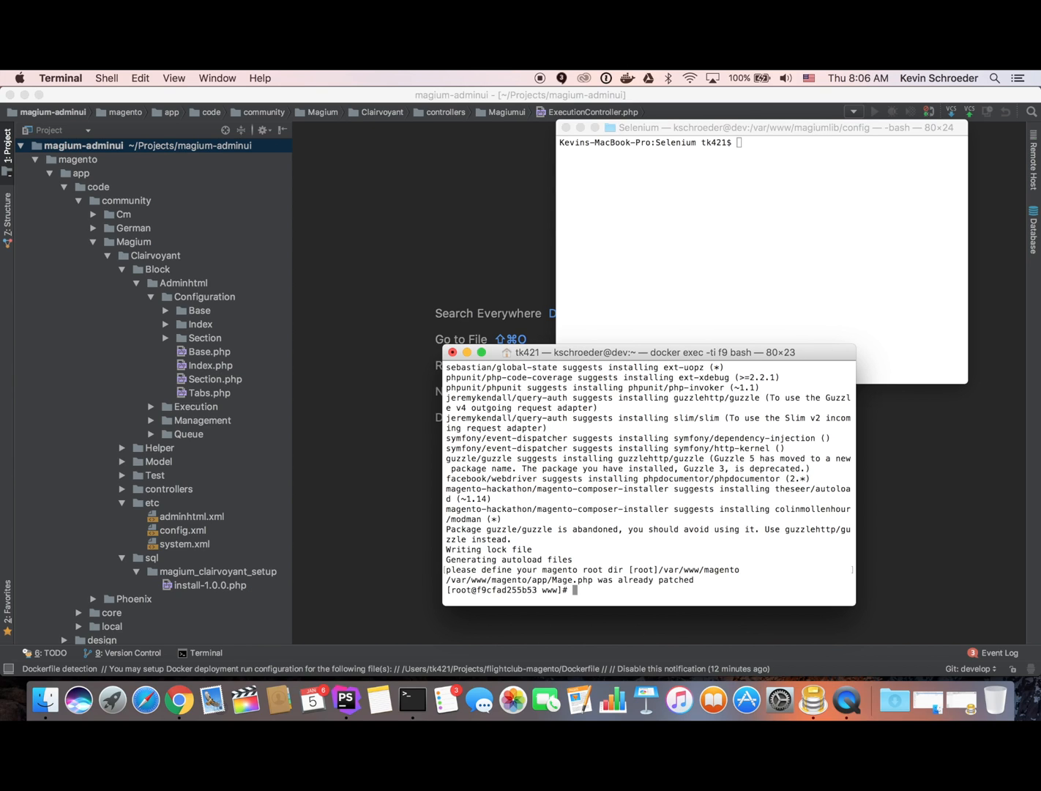
Clear the Magento cache with rm -rf /tmp/magento/var/cache/*.
{"action": "type", "text": "rm -rf /tmp/magento/var/cache/*"}
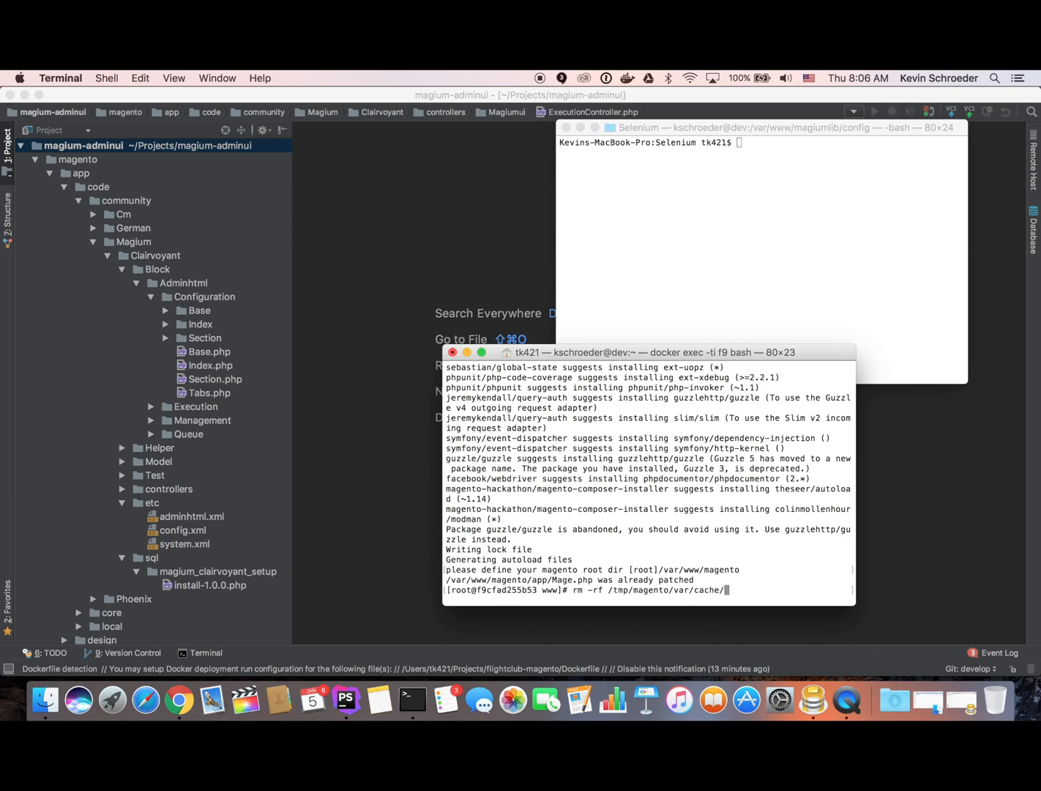
{"action": "key", "text": "Return"}
{"action": "key", "text": "super+Tab"}
{"action": "key", "text": "super+Tab"}
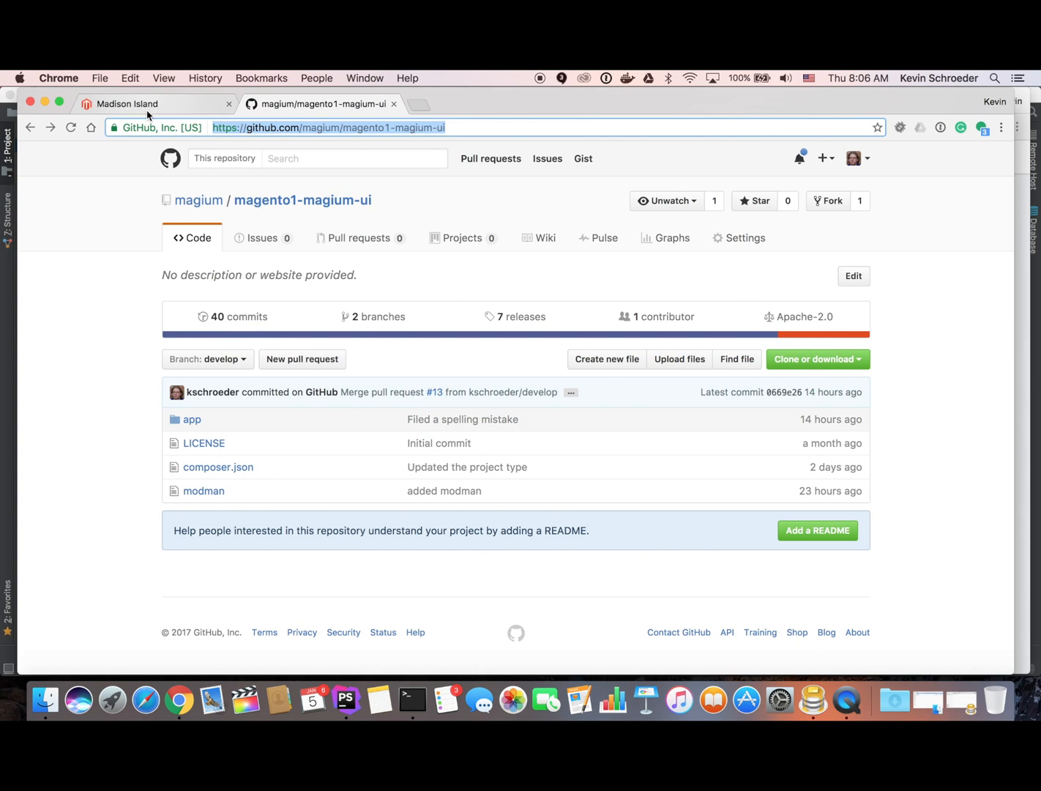
Open the magento19.loc/admin login page from the Madison Island store tab.
{"action": "left_click", "coordinate": [176, 112]}
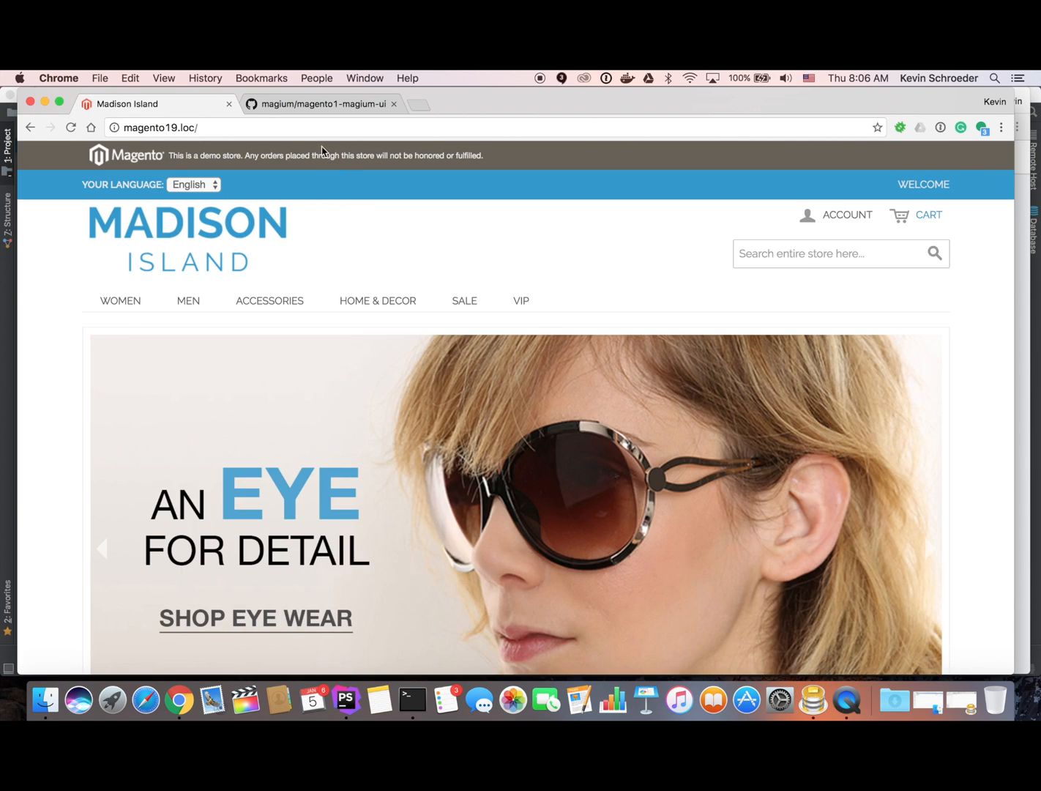
{"action": "left_click", "coordinate": [319, 135]}
{"action": "key", "text": "Right"}
{"action": "type", "text": "admin"}
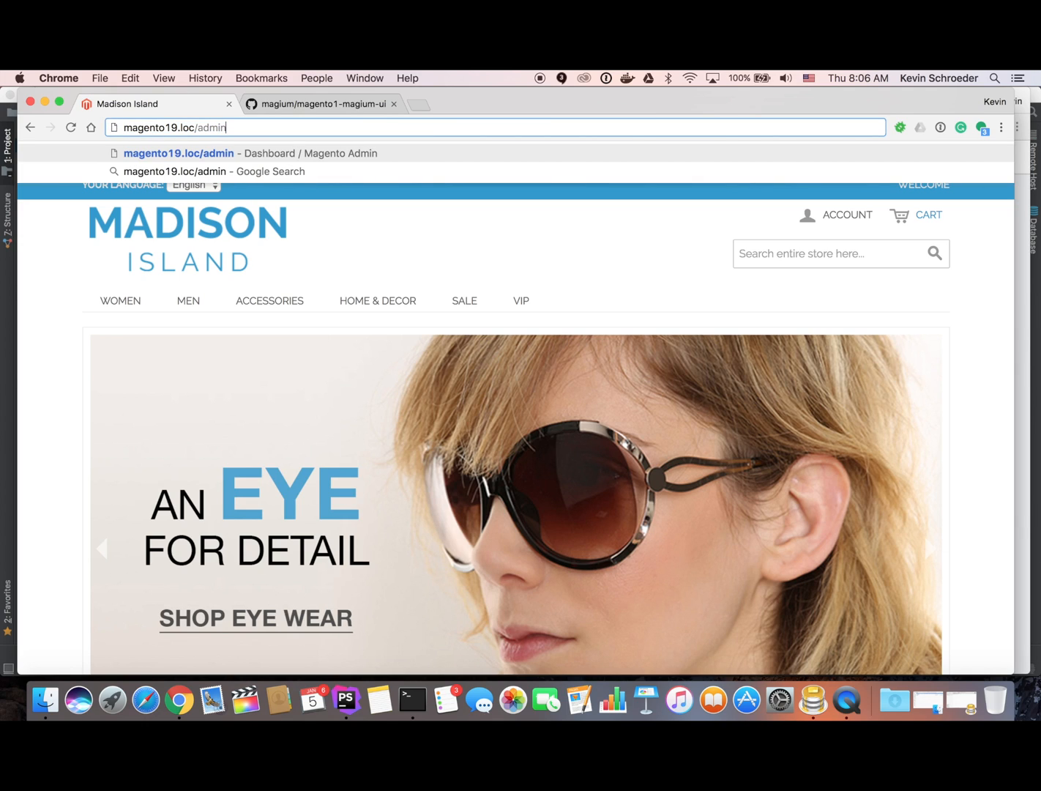
{"action": "key", "text": "Return"}
Enter the administrator's user name on the login form.
{"action": "type", "text": "skchroeder"}
{"action": "key", "text": "super+a"}
{"action": "type", "text": "kschroeder"}
{"action": "key", "text": "Tab"}
Log in with the admin password and go to System > Configuration.
{"action": "type", "text": "123123"}
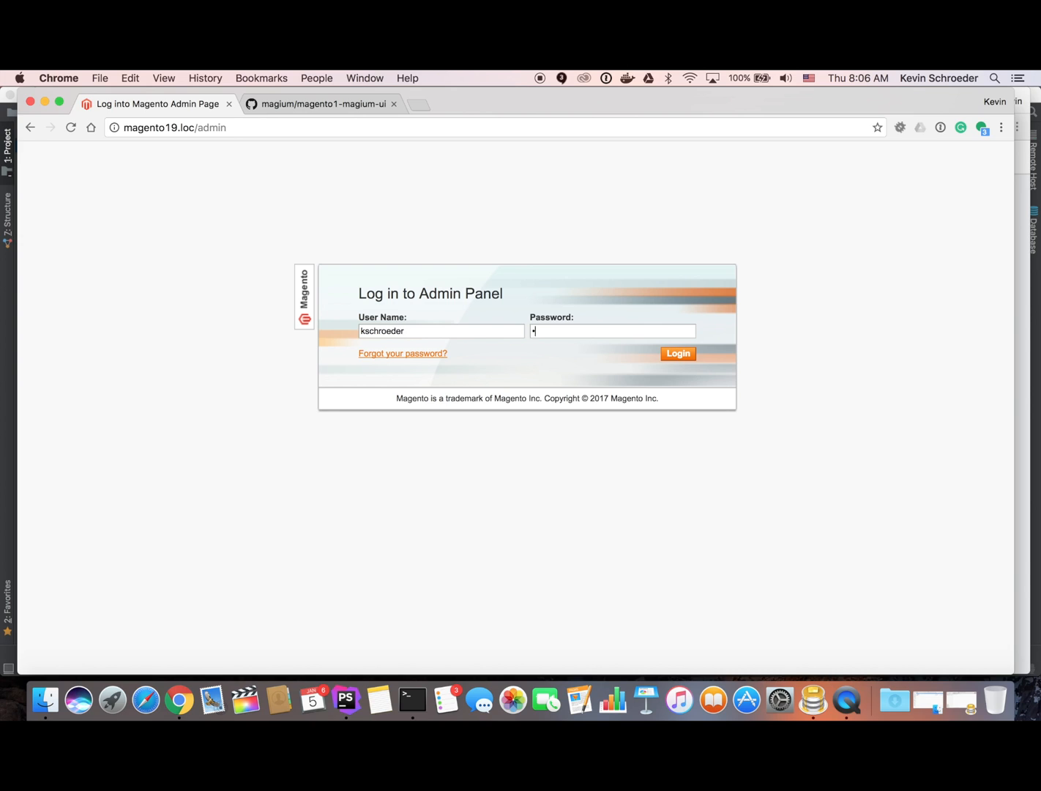
{"action": "type", "text": "12"}
{"action": "key", "text": "Return"}
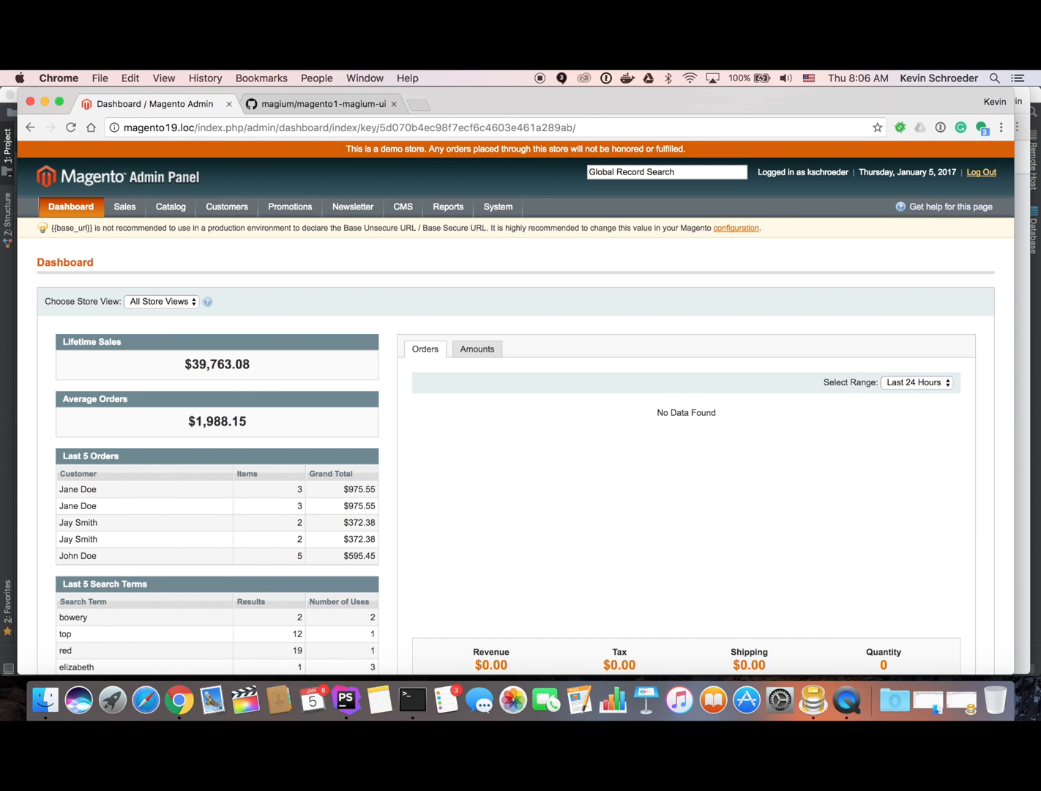
{"action": "mouse_move", "coordinate": [498, 206]}
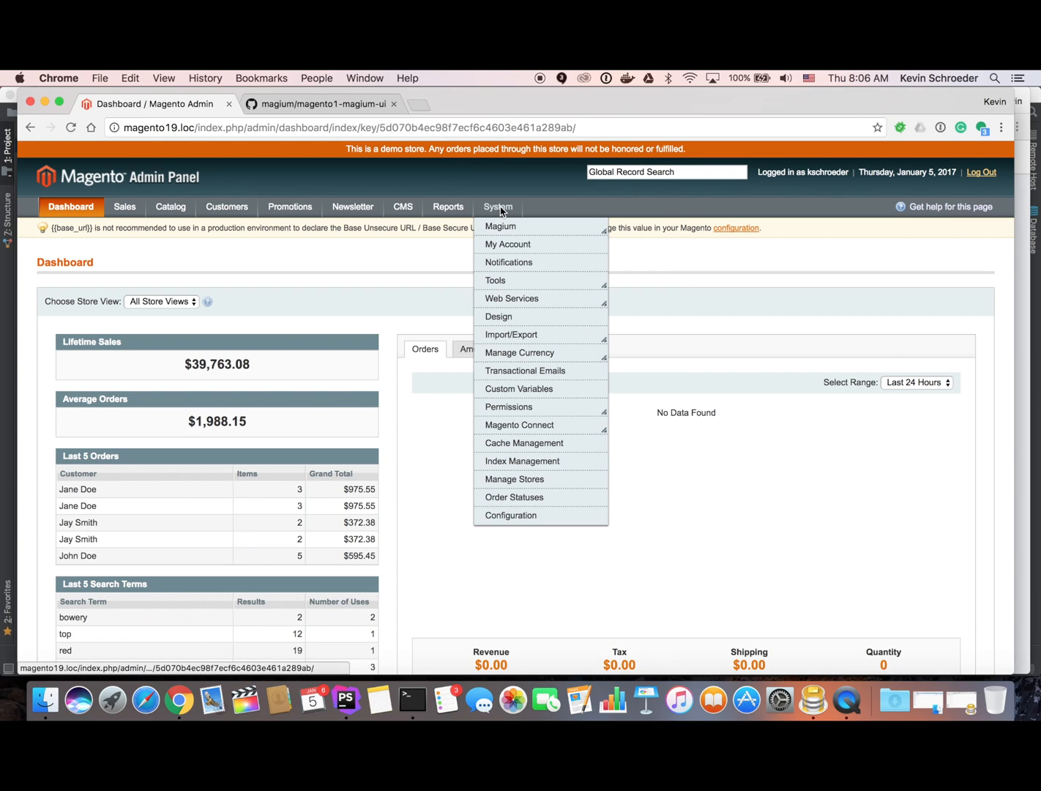
{"action": "mouse_move", "coordinate": [526, 226]}
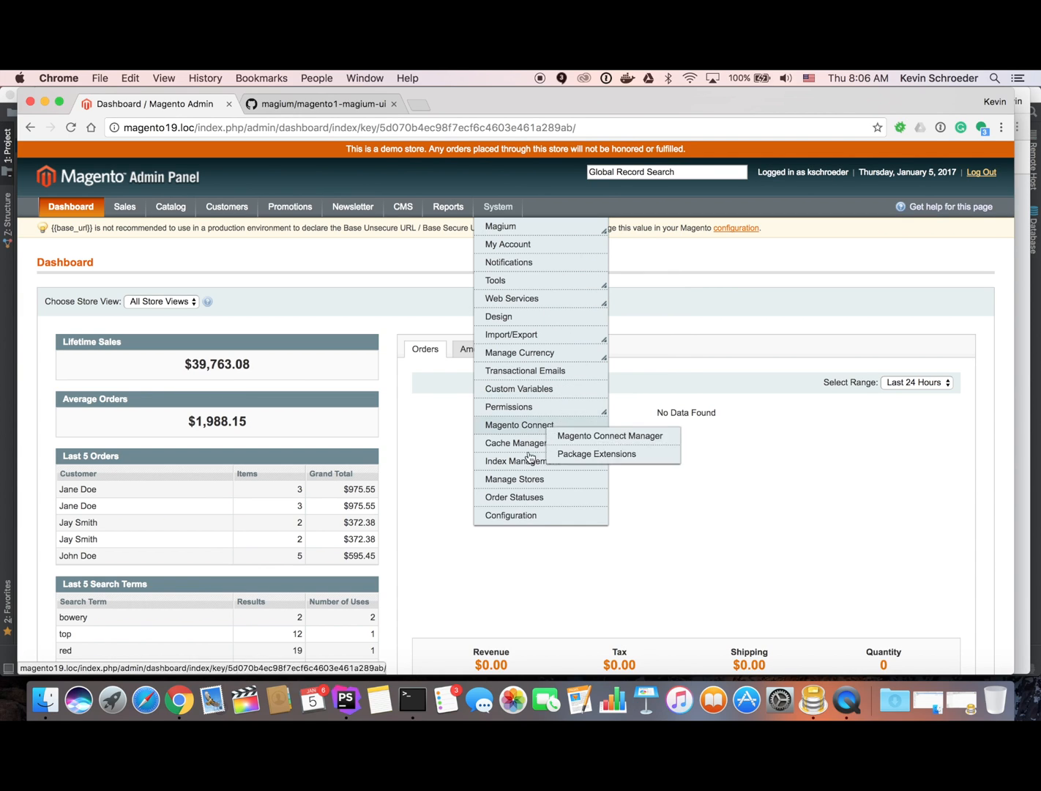
{"action": "left_click", "coordinate": [512, 515]}
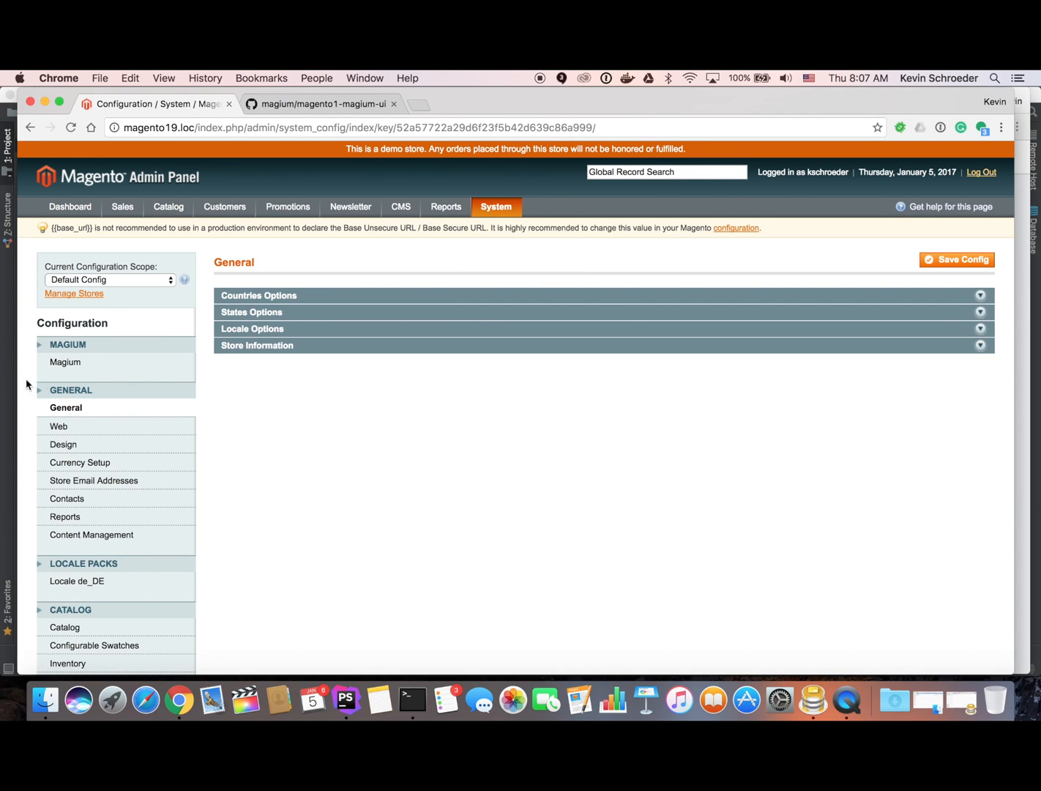
Open the Magium configuration section and keep Report Level set to Failure.
{"action": "left_click", "coordinate": [81, 363]}
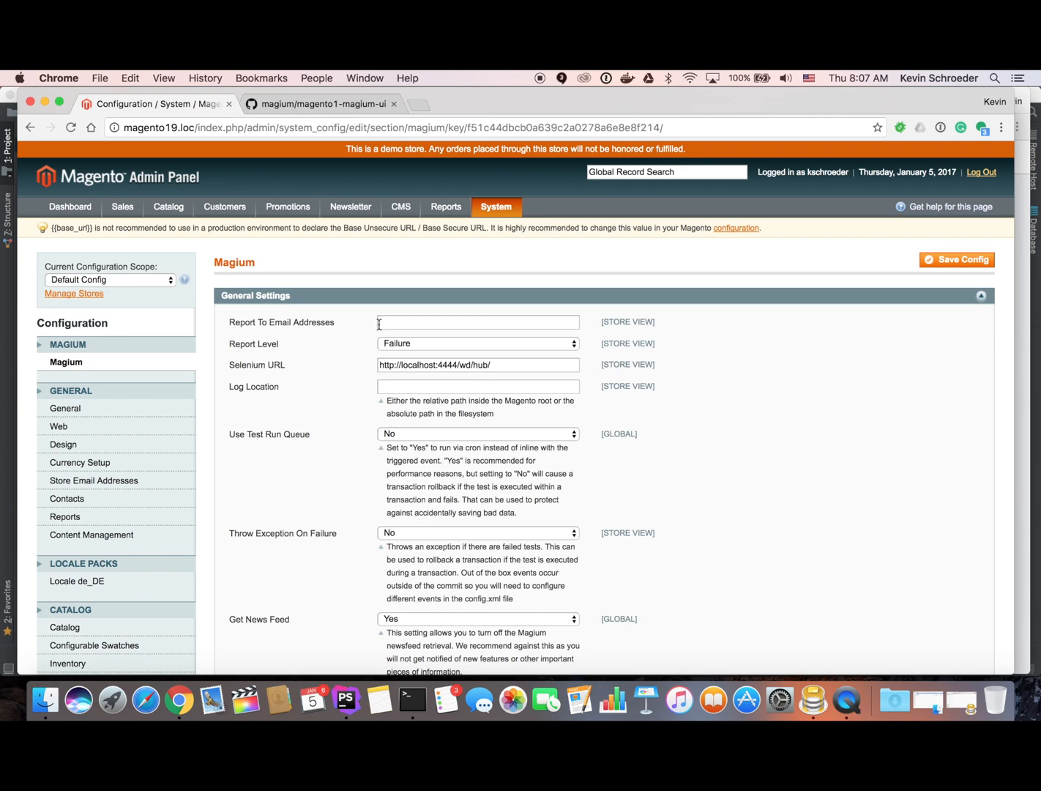
{"action": "left_click", "coordinate": [405, 350]}
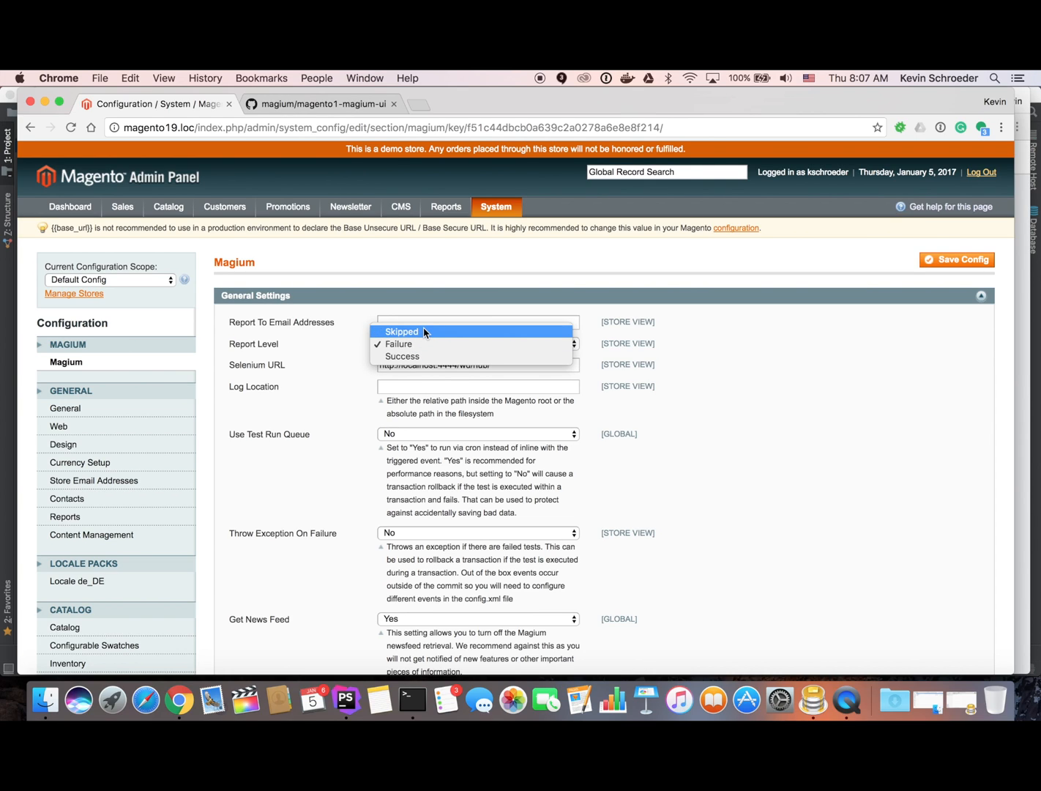
{"action": "left_click", "coordinate": [263, 323]}
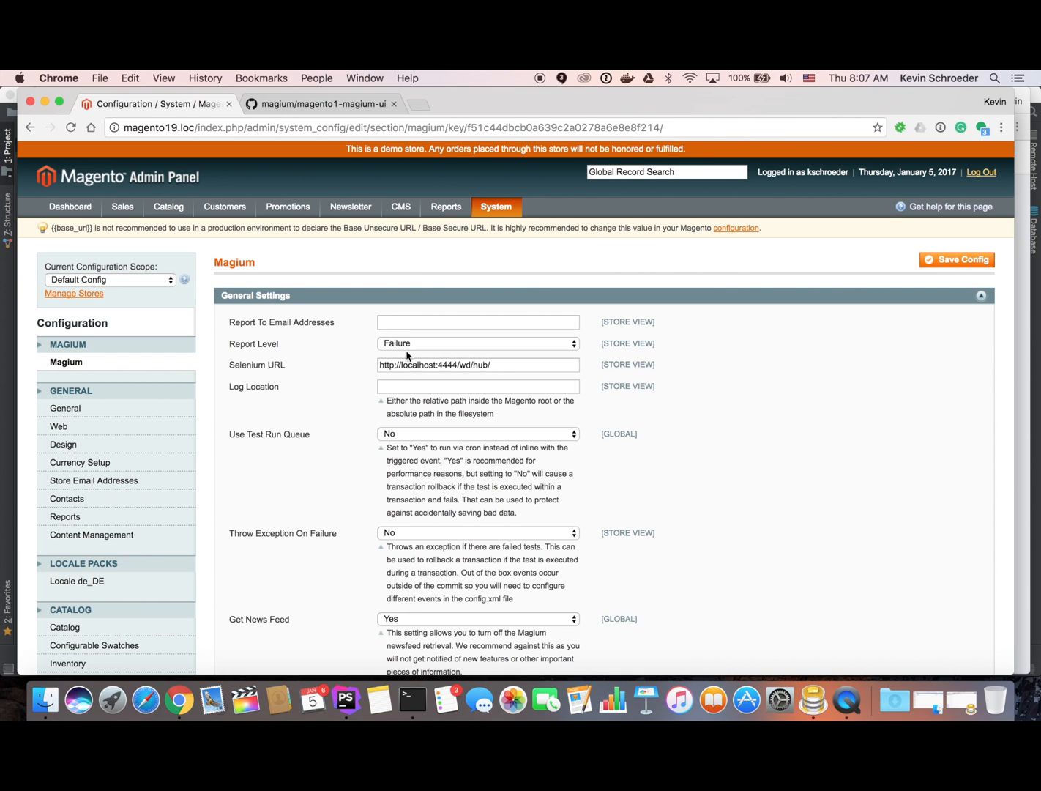
Clear the Selenium terminal and rerun the selenium-server-standalone-3.0.1.jar server on port 4444.
{"action": "left_click", "coordinate": [419, 704]}
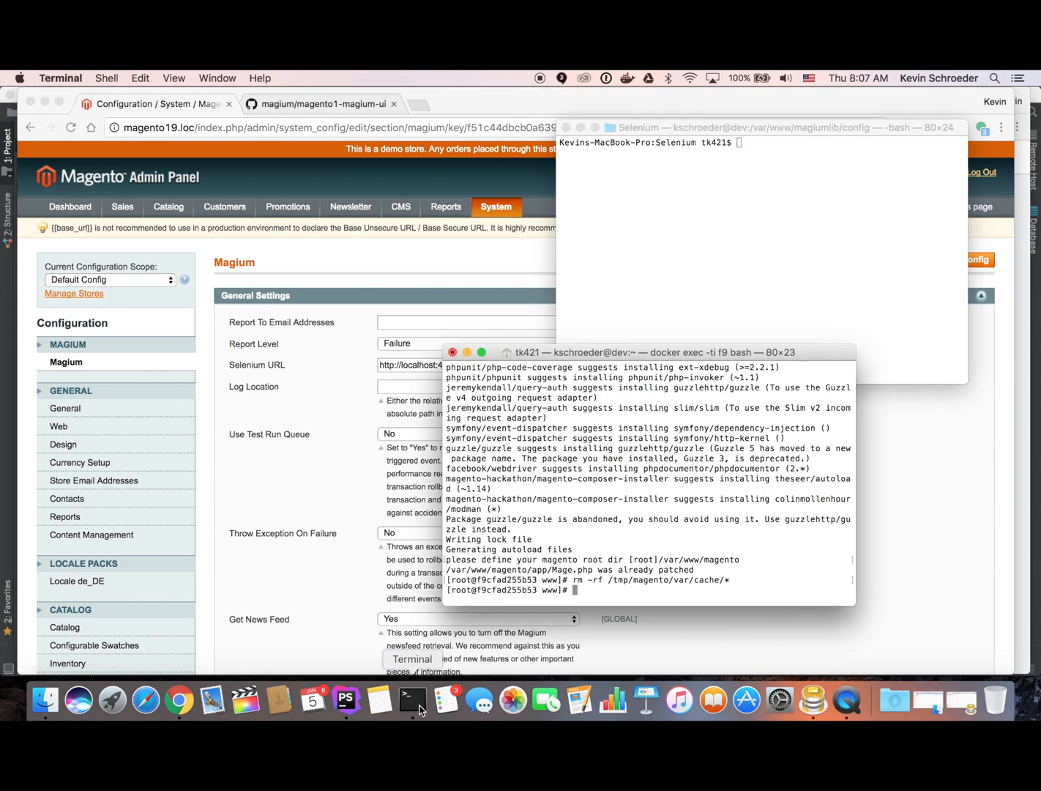
{"action": "left_click", "coordinate": [763, 269]}
{"action": "type", "text": "clear"}
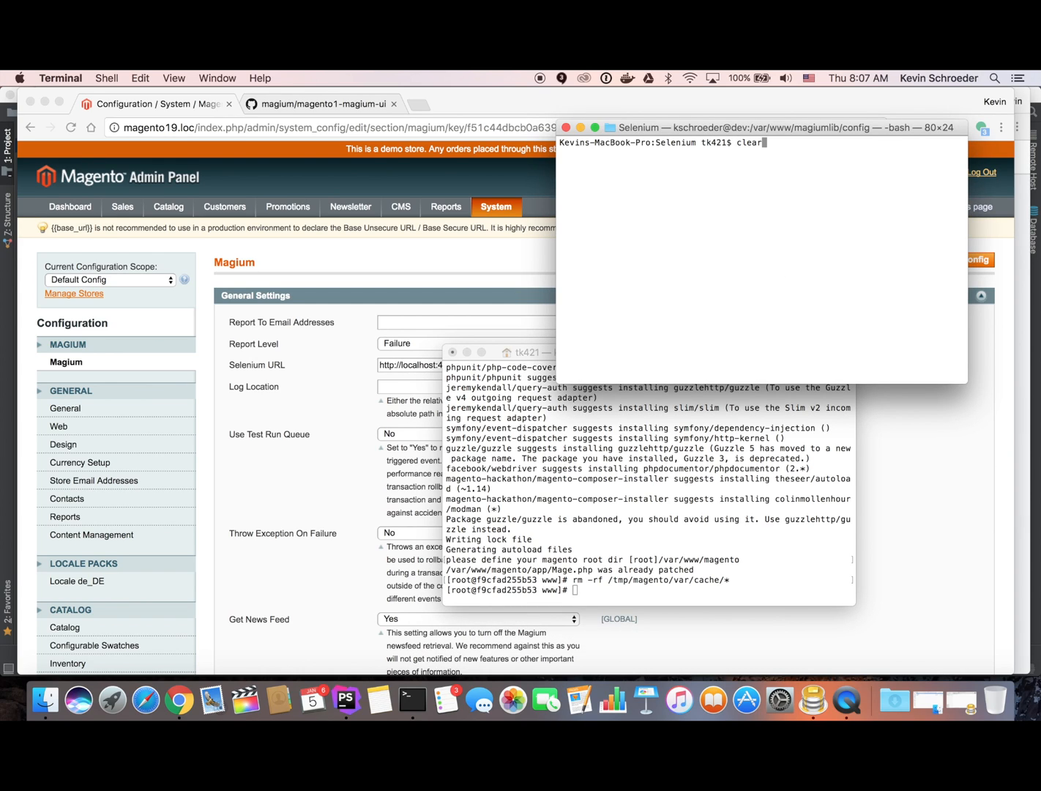
{"action": "key", "text": "Return"}
{"action": "key", "text": "Up"}
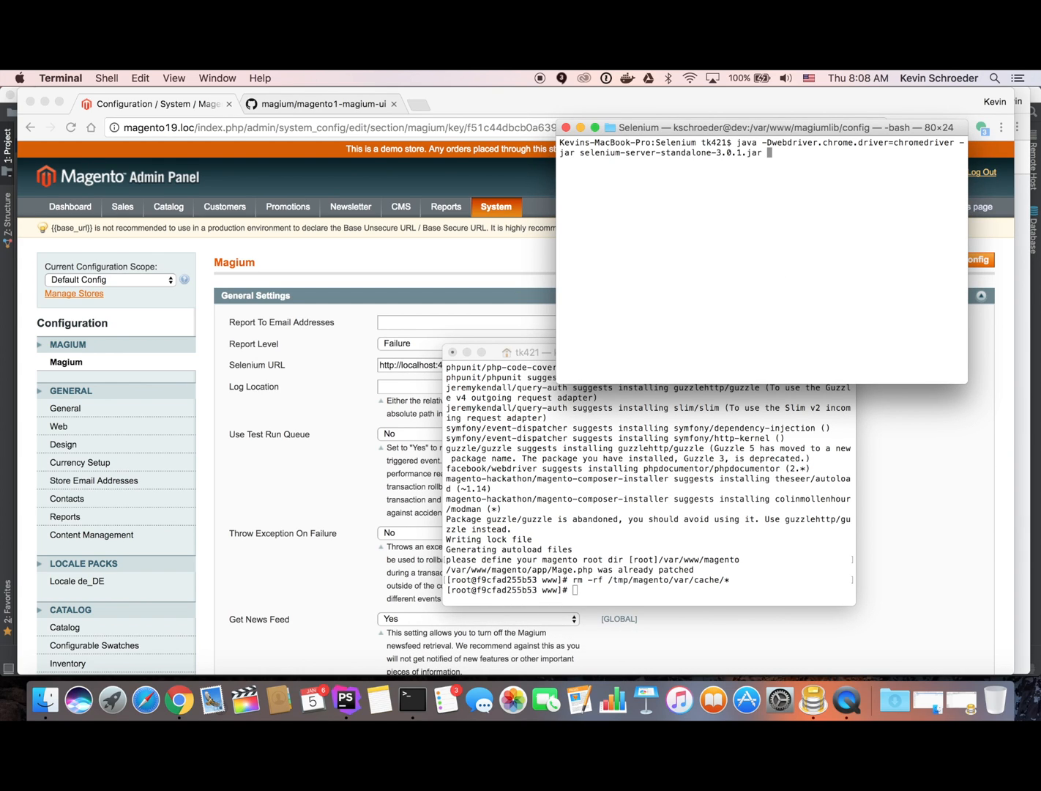
{"action": "key", "text": "Return"}
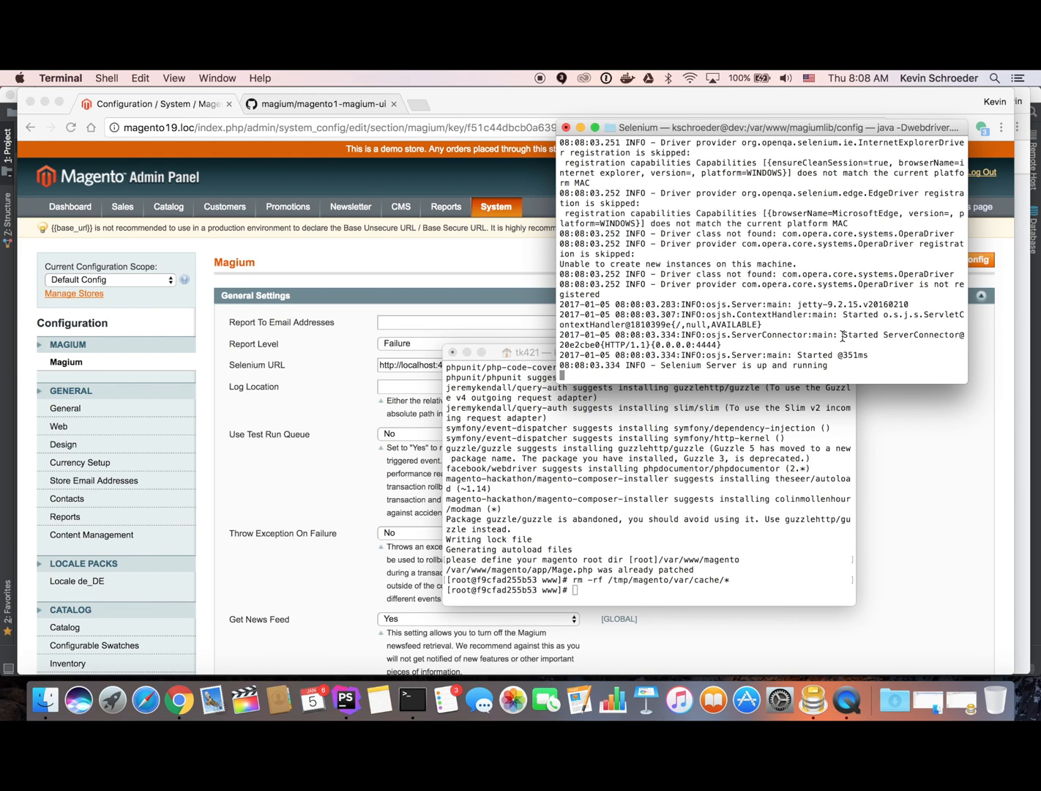
{"action": "left_click", "coordinate": [325, 378]}
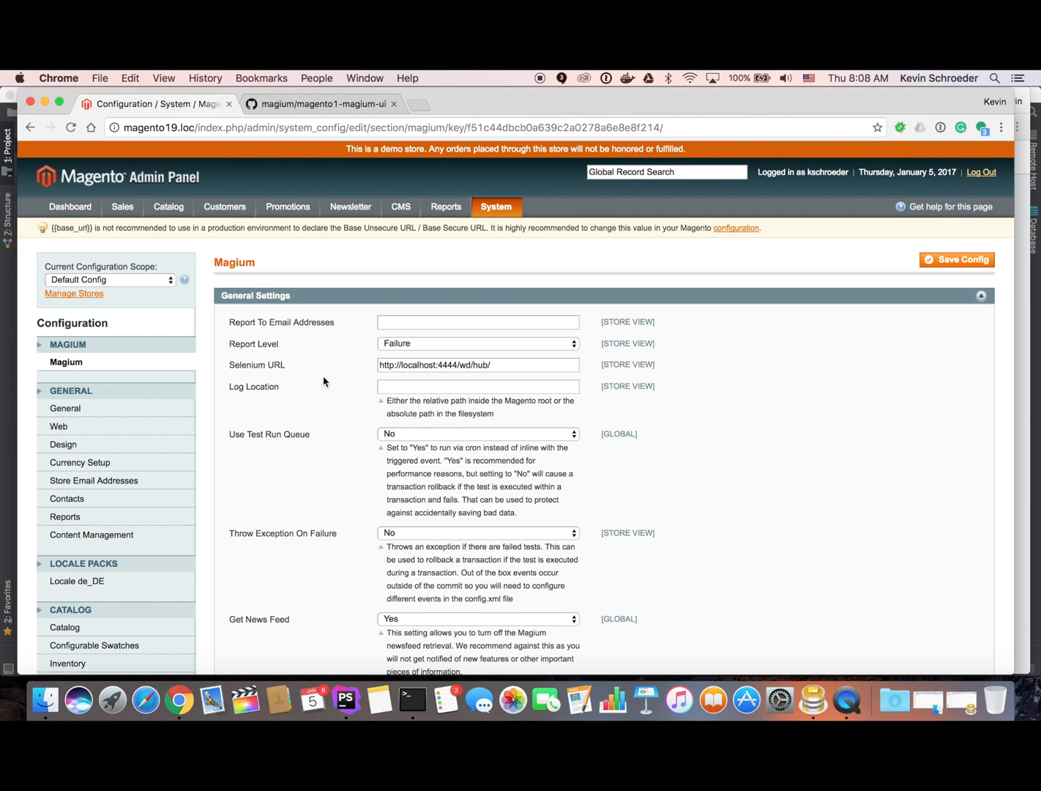
Change the Selenium URL host to 192.168.1.9 and set Log Location to /tmp/magium.log.
{"action": "left_click", "coordinate": [438, 365]}
{"action": "key", "text": "BackSpace"}
{"action": "key", "text": "BackSpace"}
{"action": "key", "text": "BackSpace"}
{"action": "key", "text": "BackSpace"}
{"action": "key", "text": "BackSpace"}
{"action": "key", "text": "BackSpace"}
{"action": "key", "text": "BackSpace"}
{"action": "key", "text": "BackSpace"}
{"action": "key", "text": "BackSpace"}
{"action": "type", "text": "192.168.1"}
{"action": "type", "text": ".9"}
{"action": "type", "text": "/tmp"}
{"action": "key", "text": "Down"}
{"action": "key", "text": "Return"}
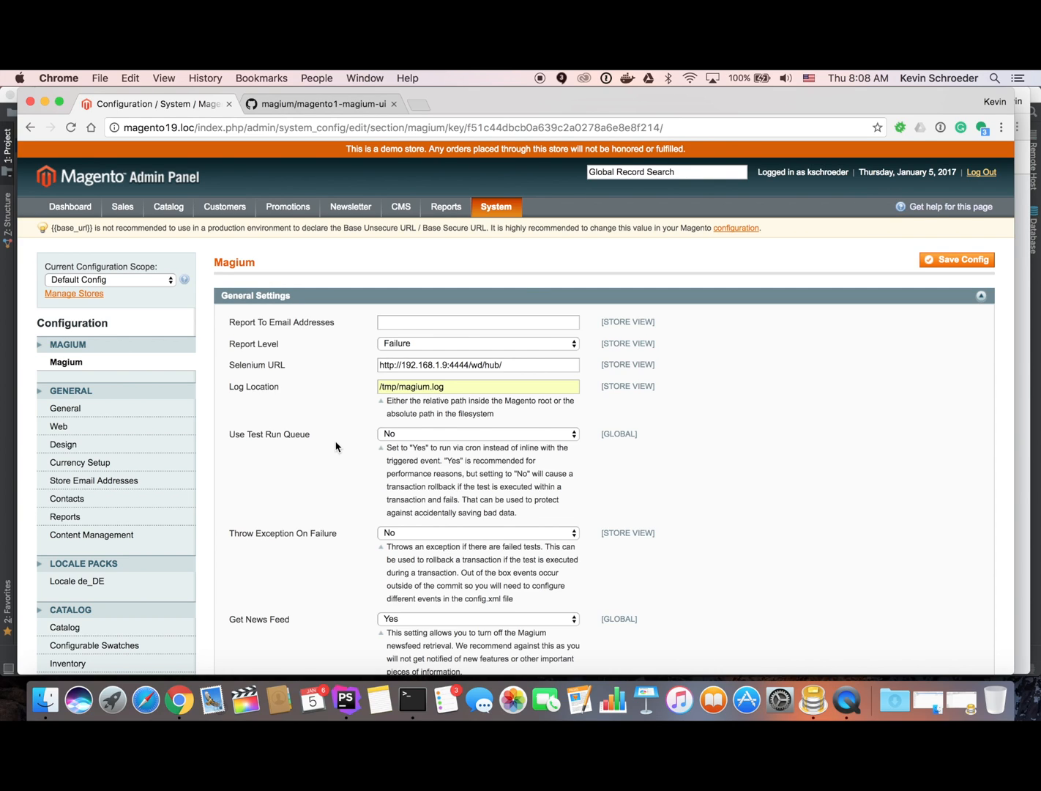
Keep Use Test Run Queue at No and return Throw Exception On Failure to No.
{"action": "left_click", "coordinate": [487, 437]}
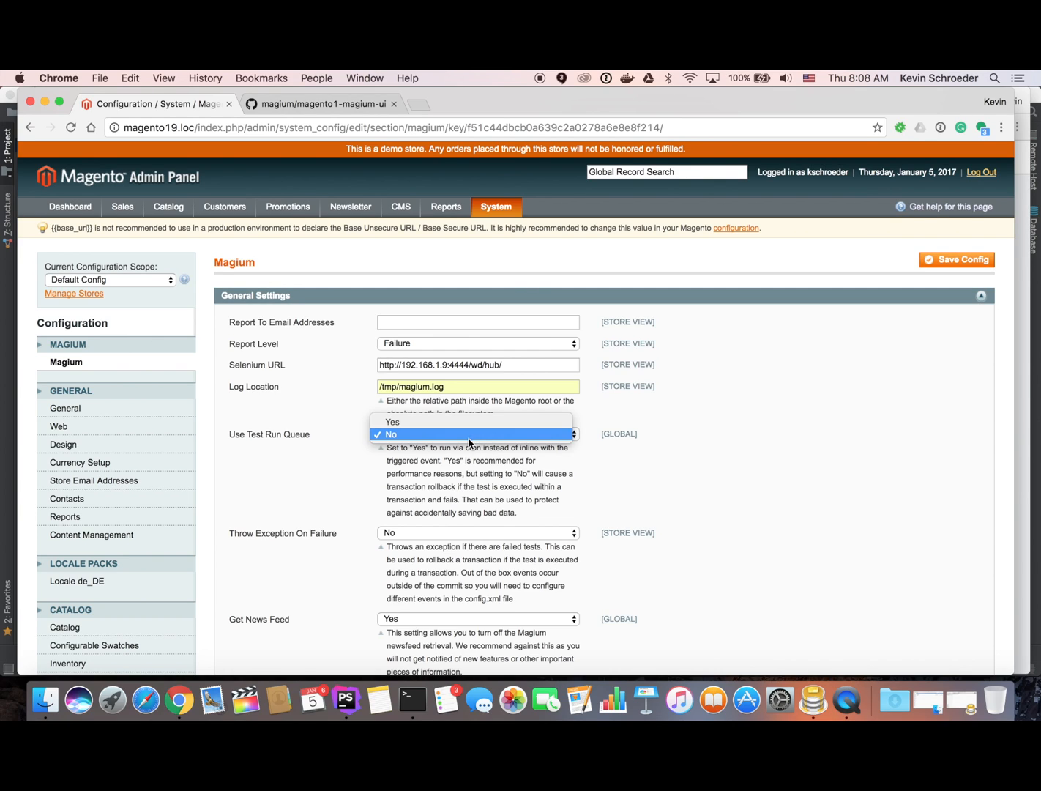
{"action": "left_click", "coordinate": [415, 440]}
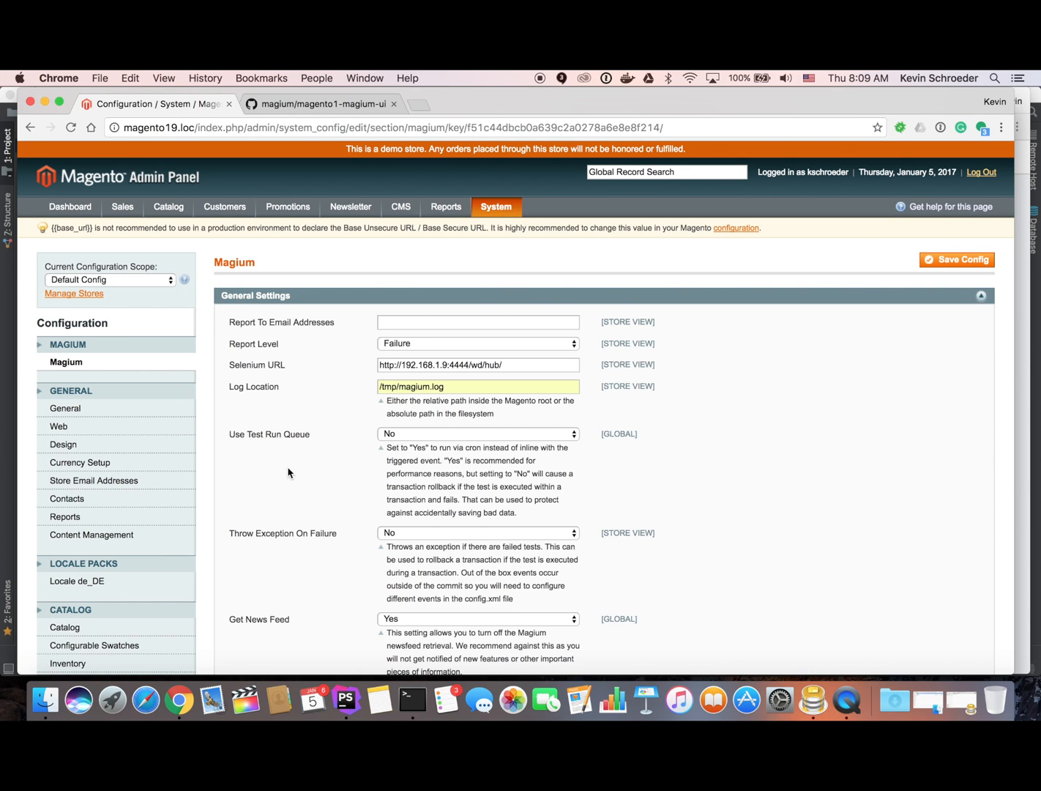
{"action": "scroll", "coordinate": [390, 490], "scroll_direction": "down", "scroll_amount": 2}
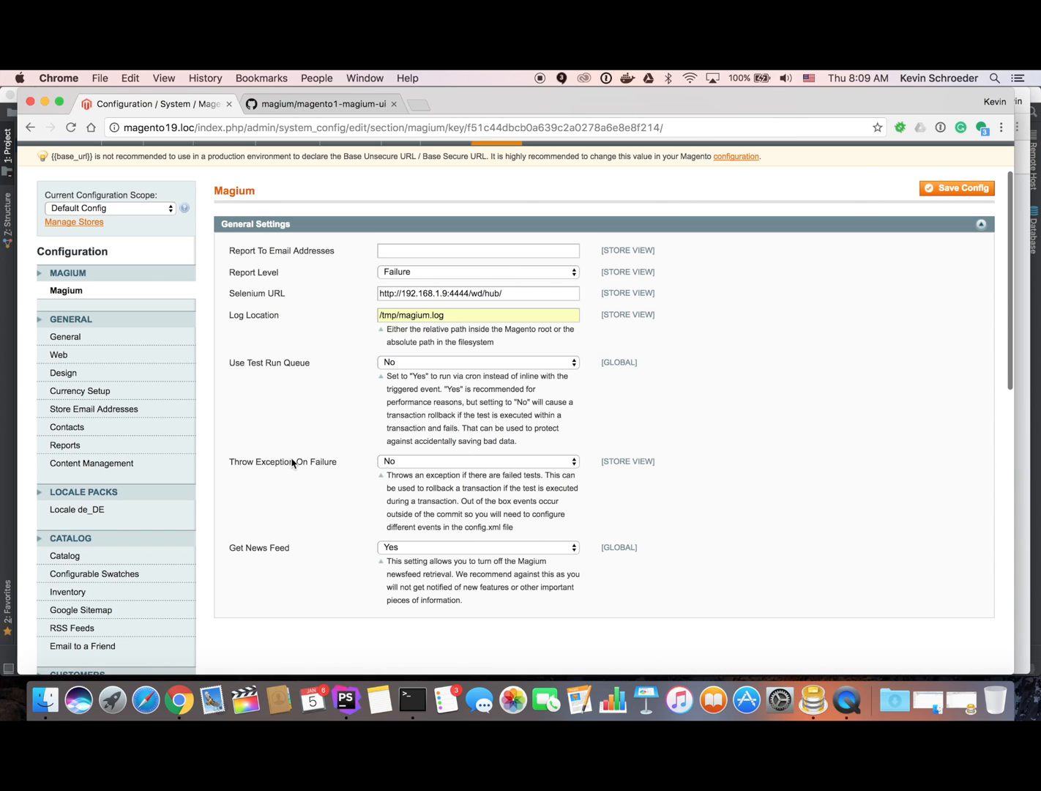
{"action": "left_click", "coordinate": [380, 463]}
{"action": "left_click", "coordinate": [393, 450]}
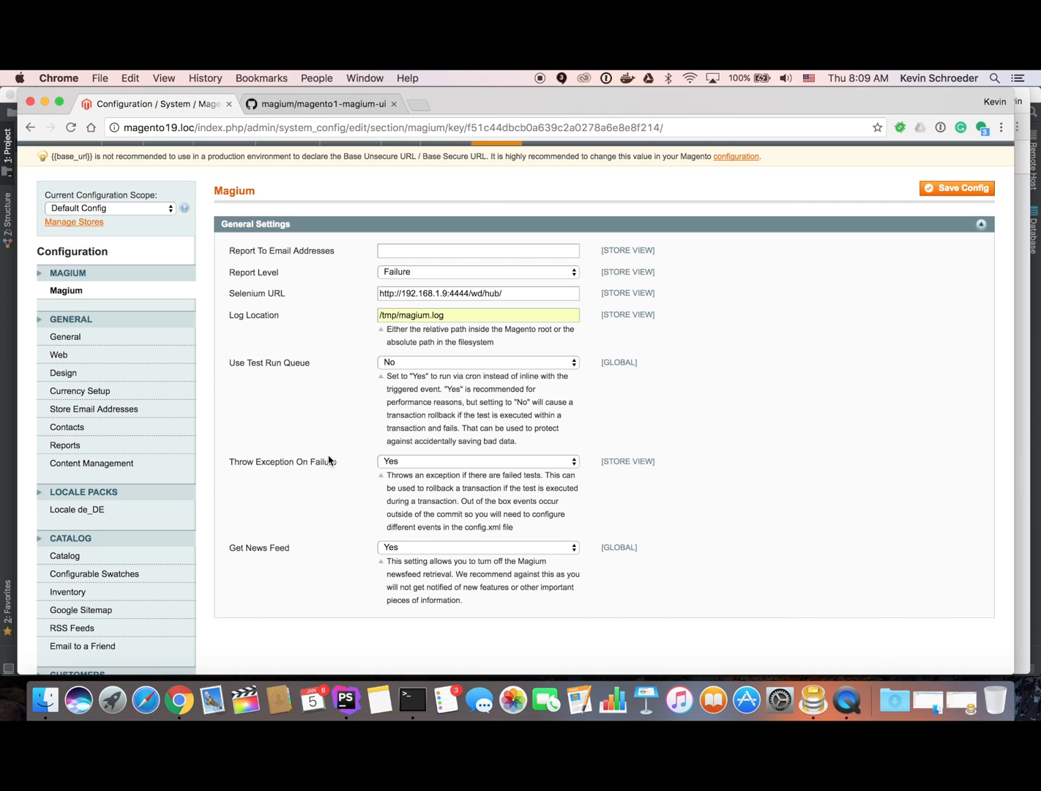
{"action": "left_click", "coordinate": [425, 464]}
{"action": "left_click", "coordinate": [403, 480]}
Save the Magium configuration.
{"action": "scroll", "coordinate": [413, 546], "scroll_direction": "up", "scroll_amount": 2}
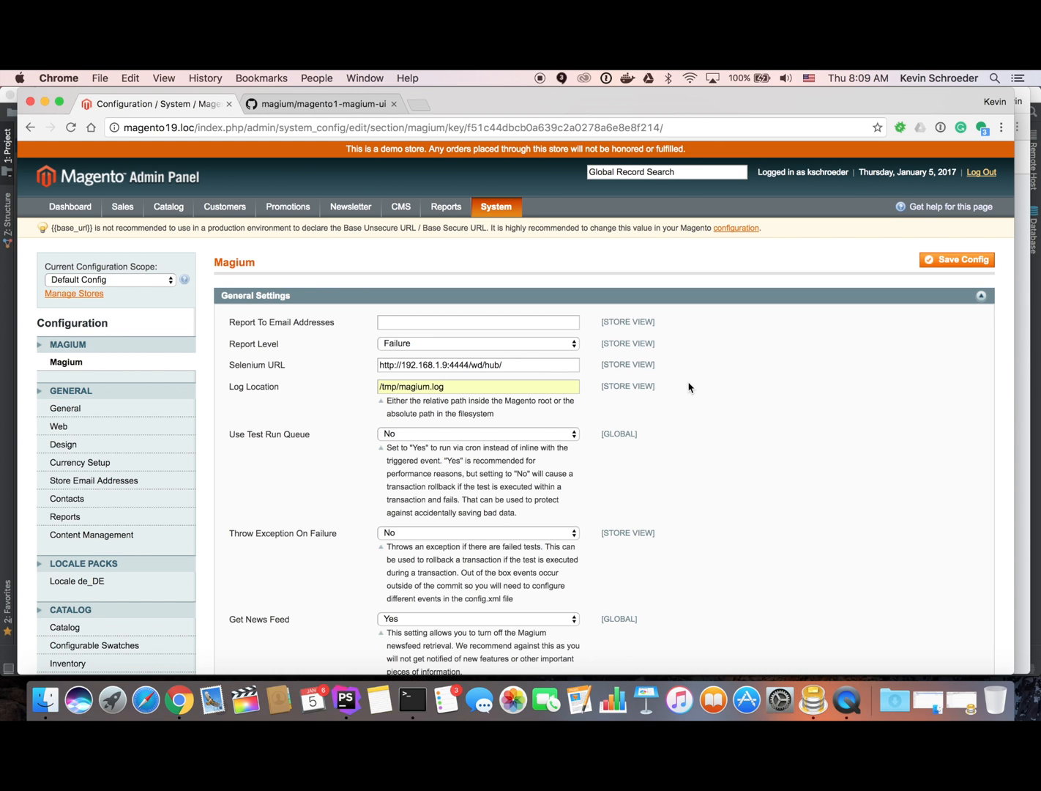
{"action": "scroll", "coordinate": [689, 387], "scroll_direction": "down", "scroll_amount": 2}
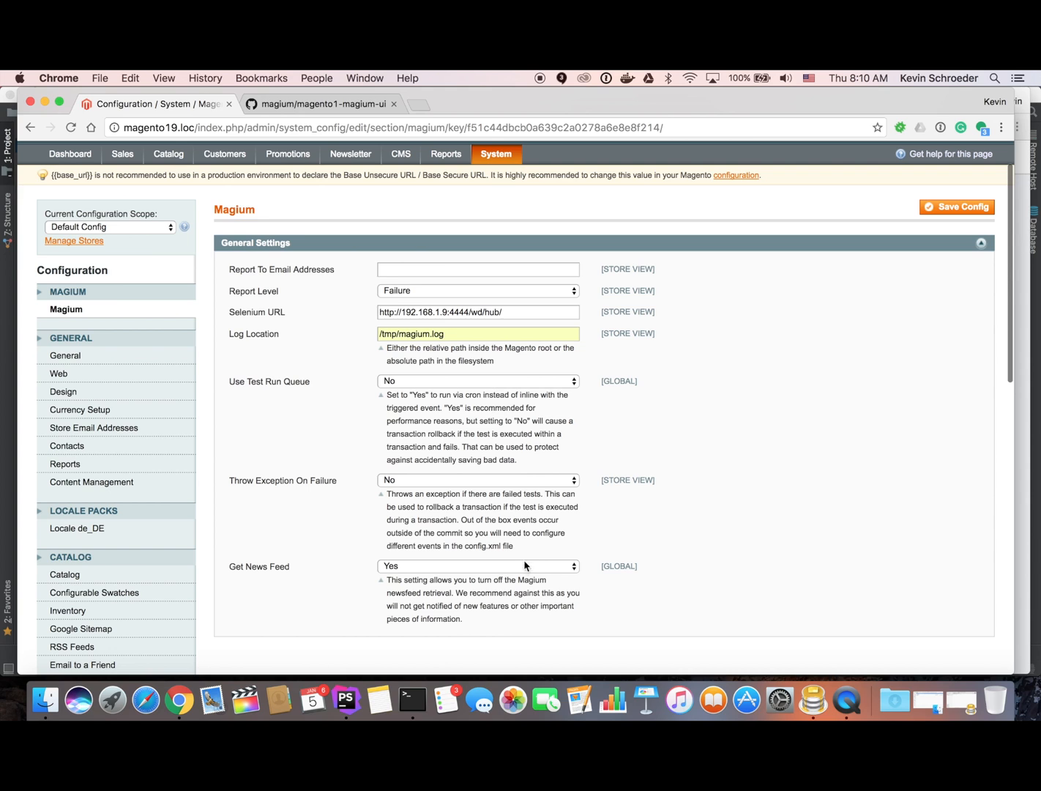
{"action": "scroll", "coordinate": [809, 426], "scroll_direction": "up", "scroll_amount": 2}
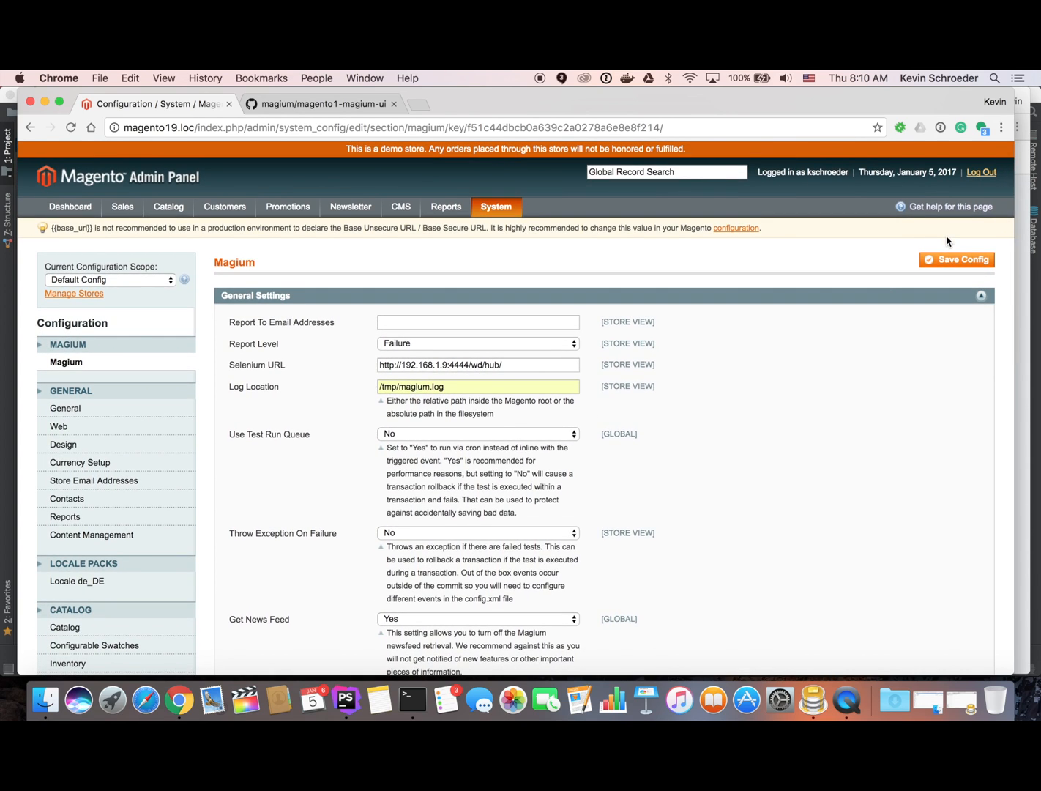
{"action": "left_click", "coordinate": [952, 265]}
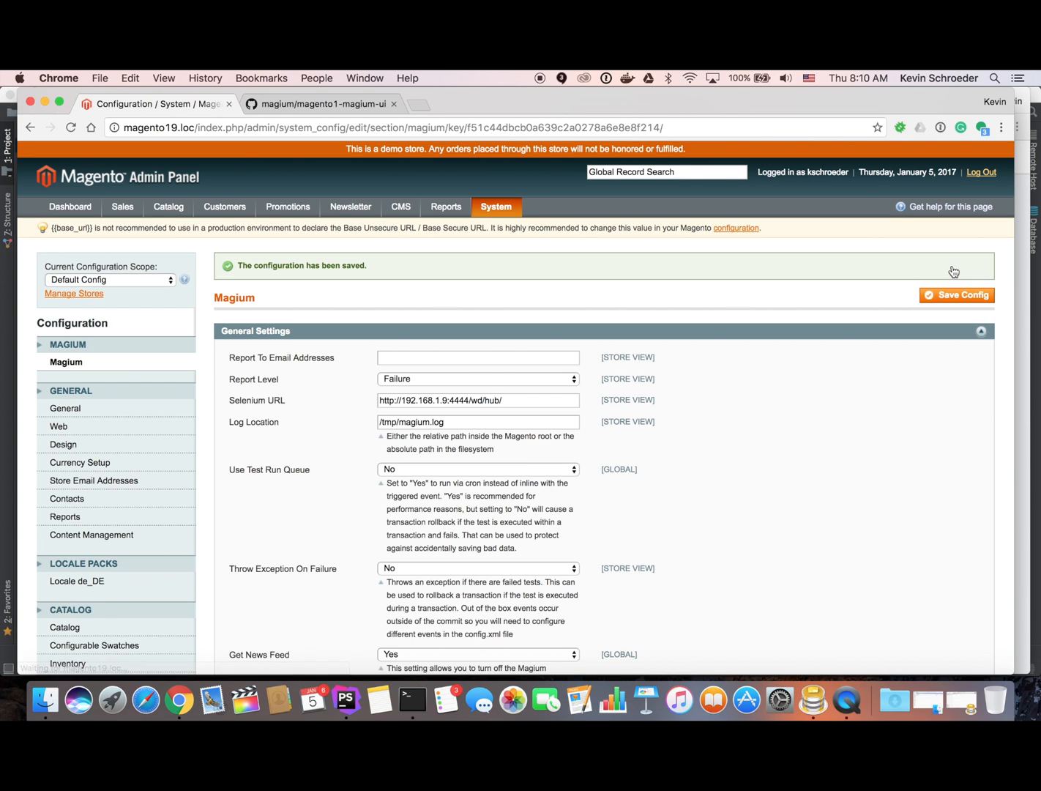
{"action": "mouse_move", "coordinate": [502, 209]}
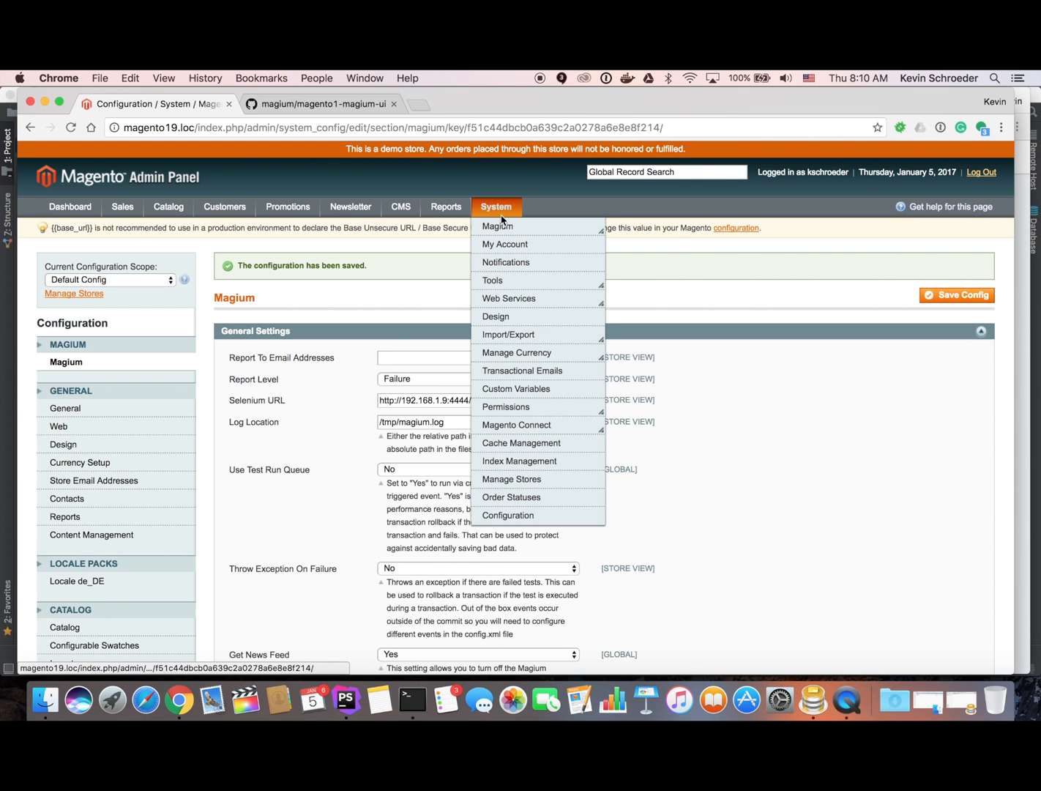
Open Magium's Test Configuration and go to Base Options > Store Defaults.
{"action": "left_click", "coordinate": [581, 239]}
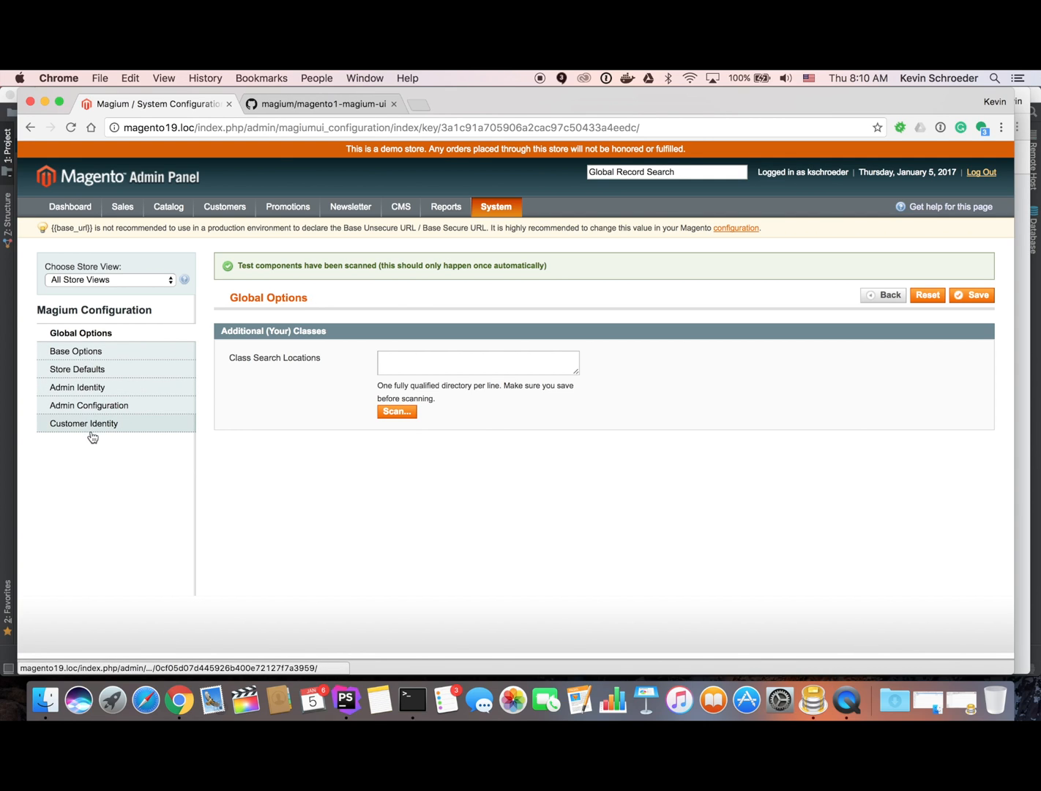
{"action": "left_click", "coordinate": [105, 356]}
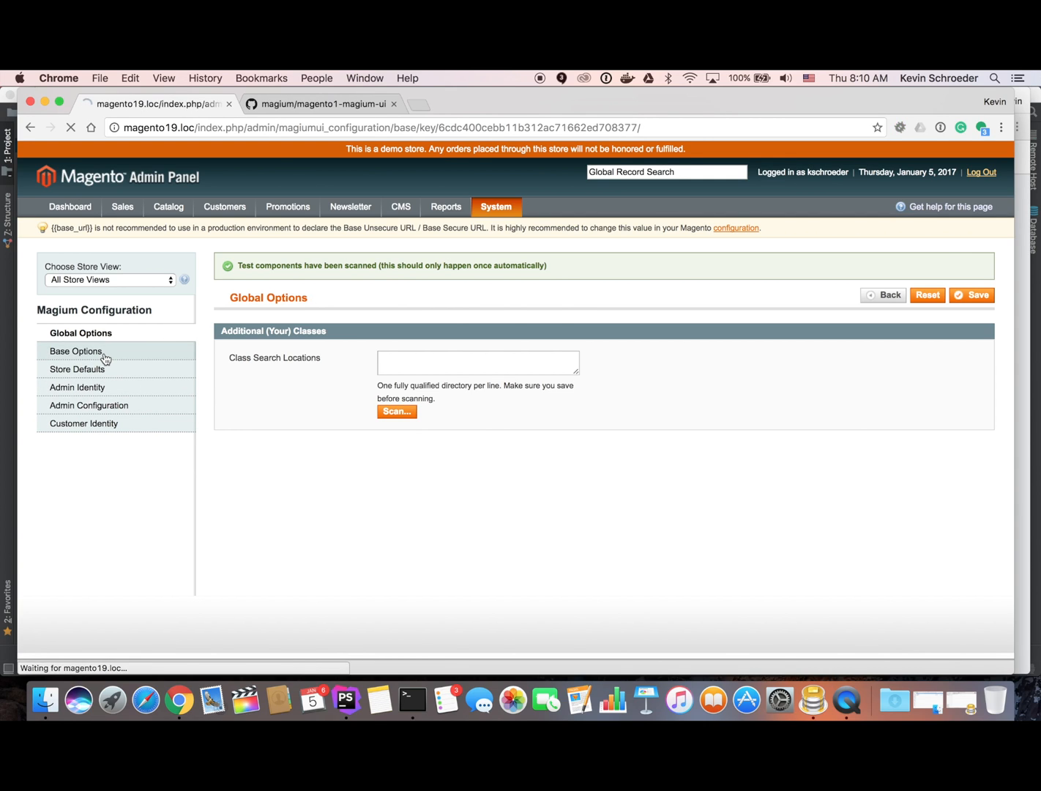
{"action": "left_click", "coordinate": [86, 369]}
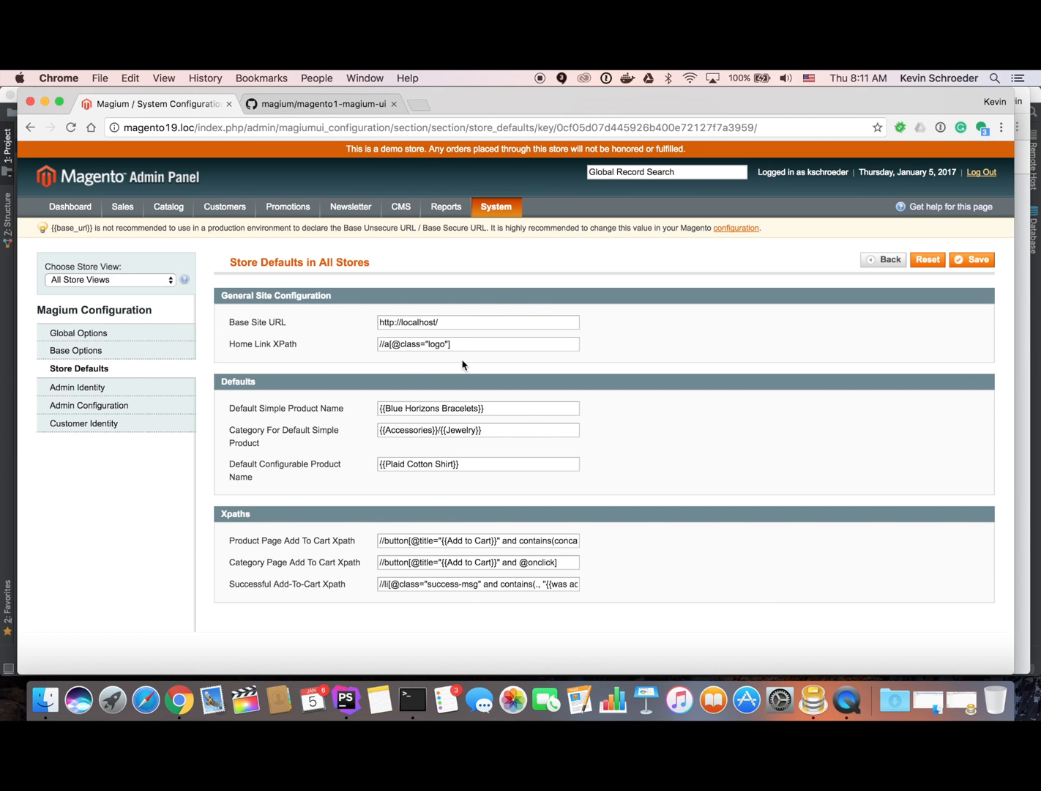
Inspect the Store Defaults Home Link XPath, default product name and category path values.
{"action": "left_click_drag", "start_coordinate": [452, 345], "coordinate": [371, 344]}
{"action": "left_click", "coordinate": [416, 344]}
{"action": "left_click_drag", "start_coordinate": [502, 407], "coordinate": [371, 411]}
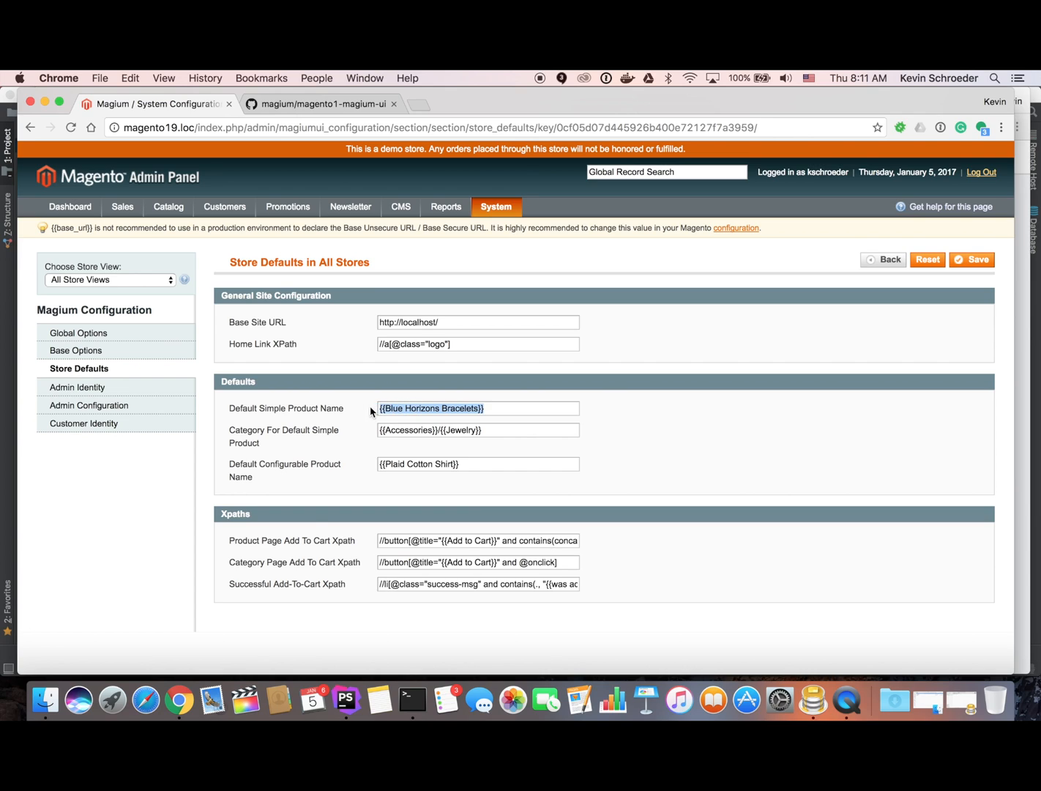
{"action": "left_click", "coordinate": [488, 433]}
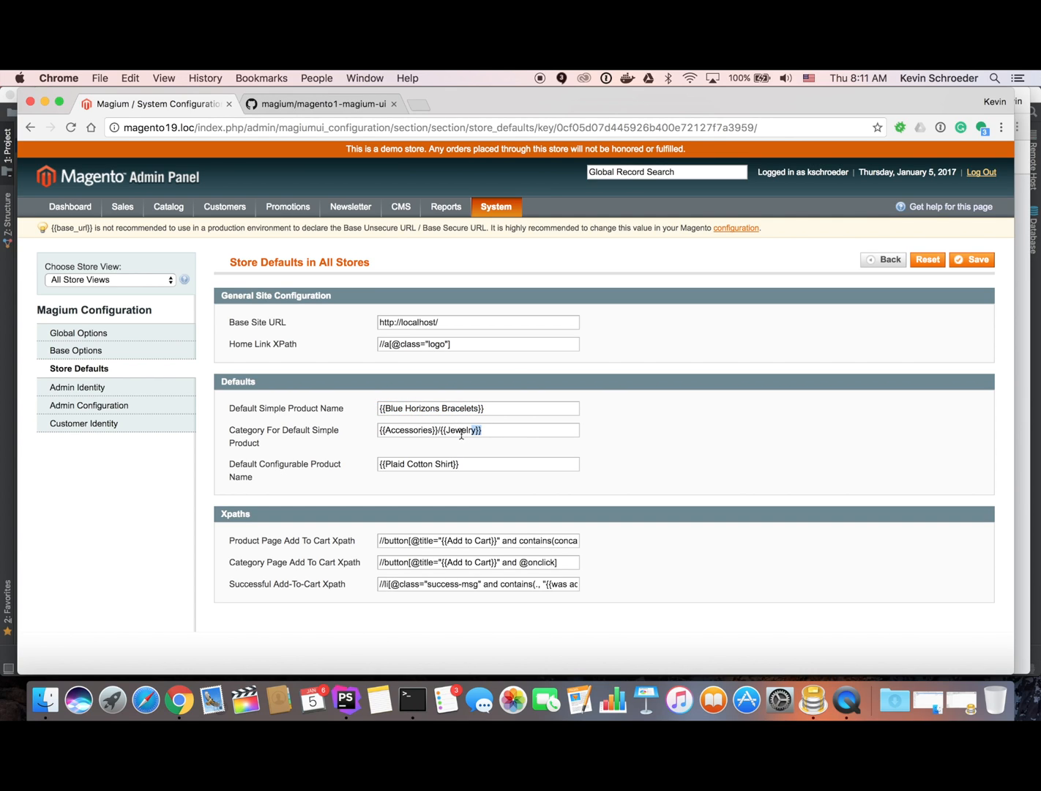
{"action": "left_click_drag", "start_coordinate": [482, 432], "coordinate": [378, 432]}
{"action": "left_click", "coordinate": [387, 433]}
{"action": "left_click", "coordinate": [494, 432]}
{"action": "key", "text": "shift+Left"}
{"action": "key", "text": "shift+Left"}
{"action": "key", "text": "Right"}
Keep scope at All Store Views and review Admin Identity, Admin Configuration and Customer Identity pages.
{"action": "left_click", "coordinate": [128, 279]}
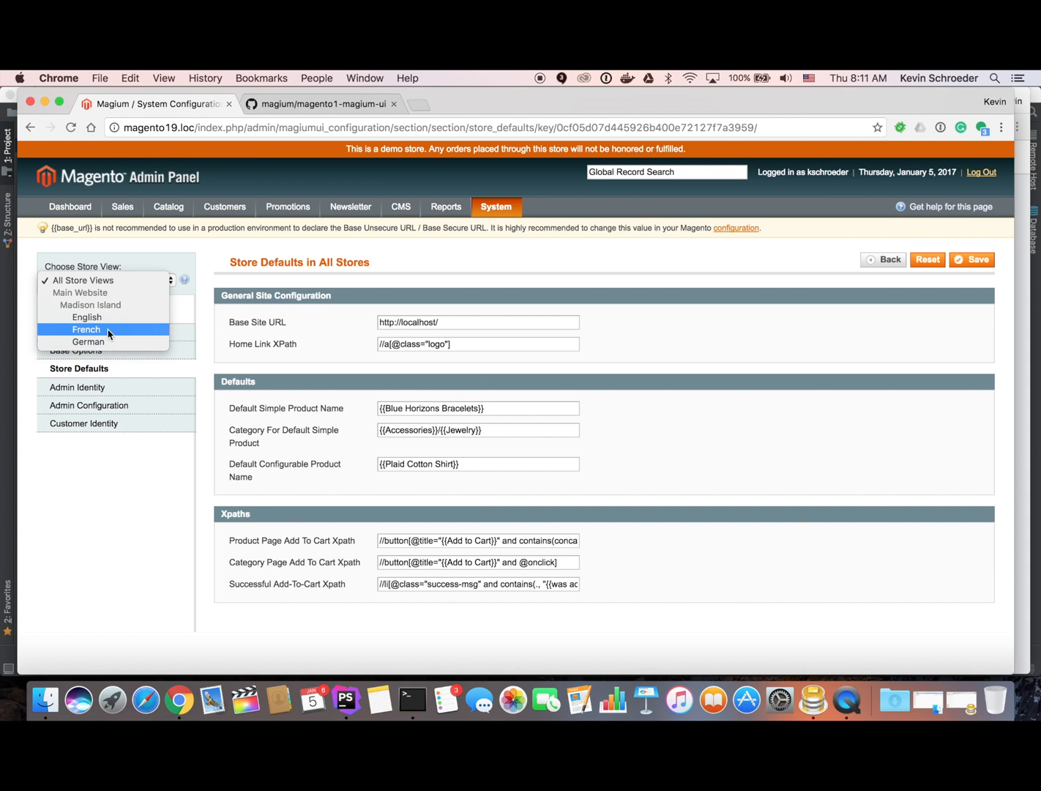
{"action": "left_click", "coordinate": [123, 491]}
{"action": "left_click", "coordinate": [88, 388]}
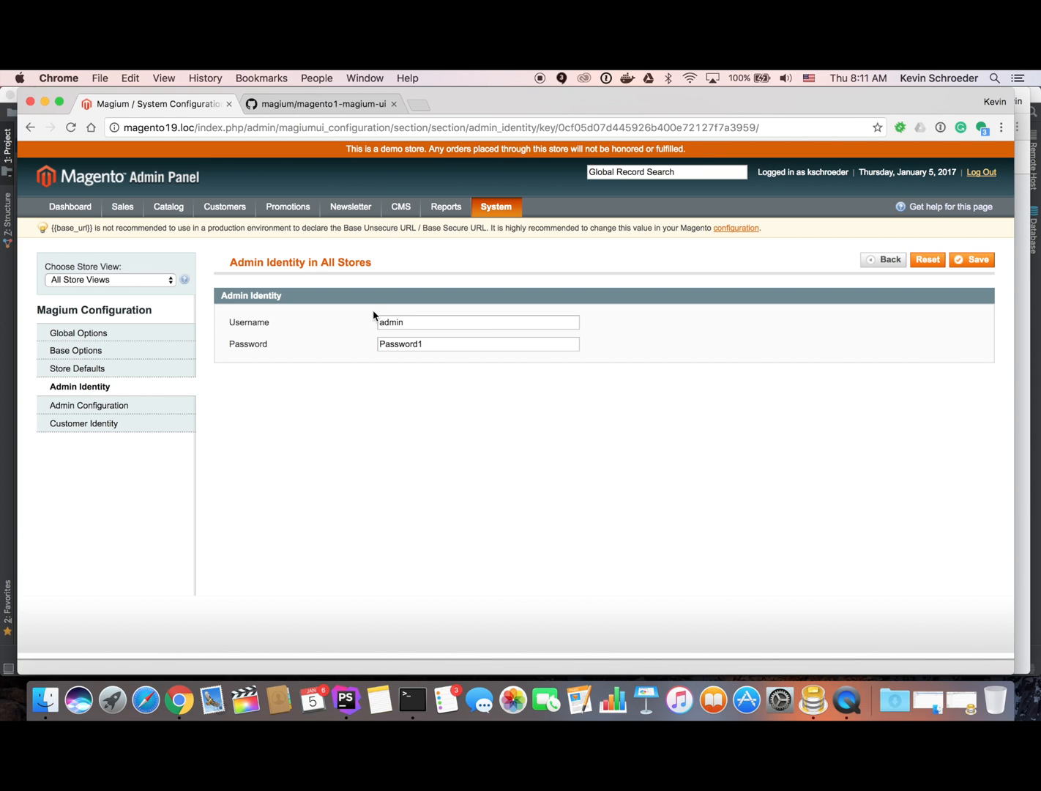
{"action": "left_click", "coordinate": [113, 405]}
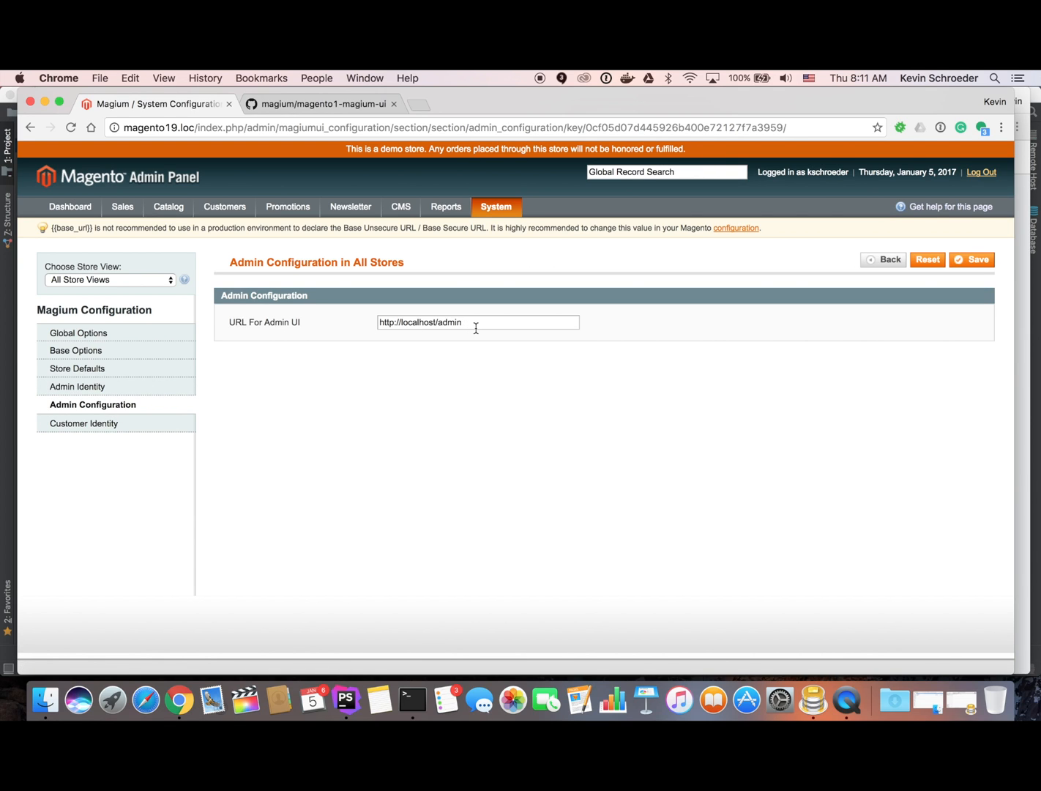
{"action": "left_click", "coordinate": [116, 426]}
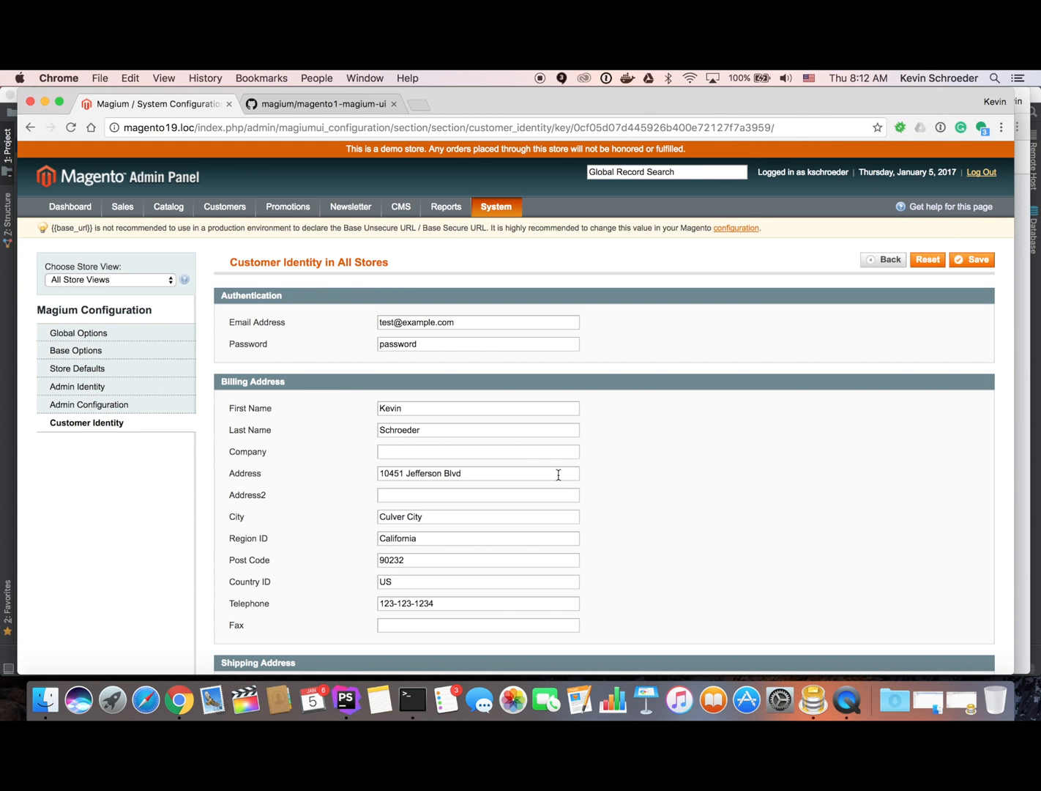
{"action": "scroll", "coordinate": [634, 560], "scroll_direction": "down", "scroll_amount": 10}
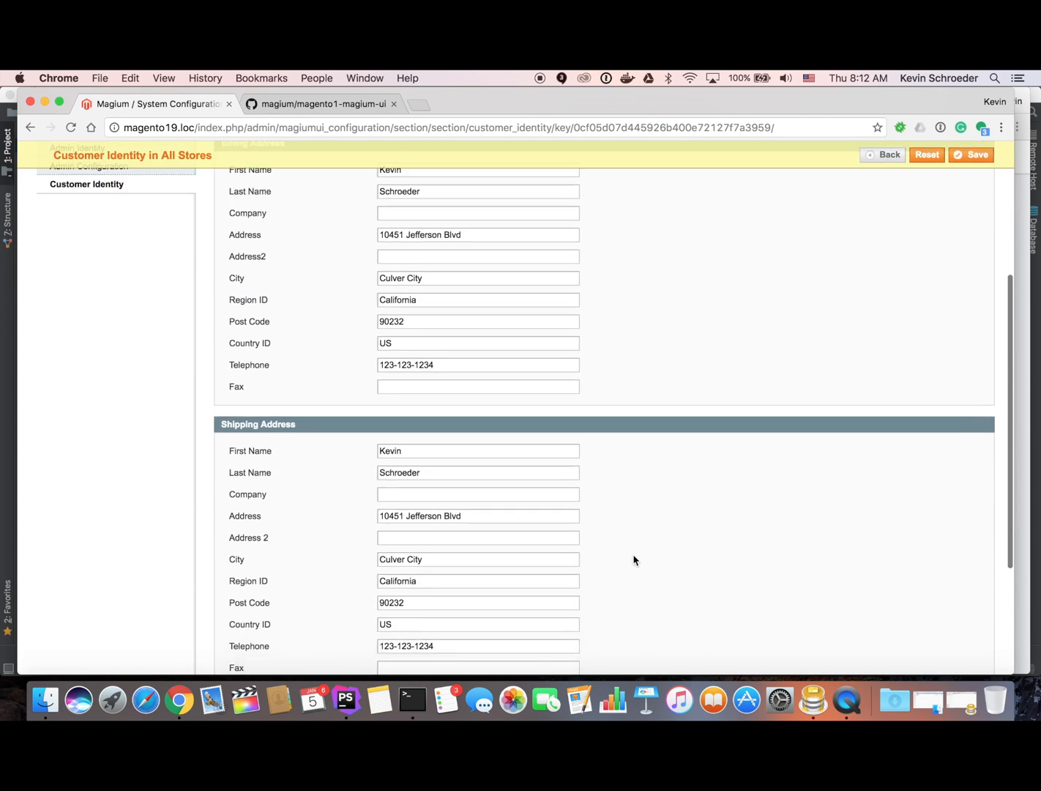
{"action": "scroll", "coordinate": [634, 560], "scroll_direction": "up", "scroll_amount": 10}
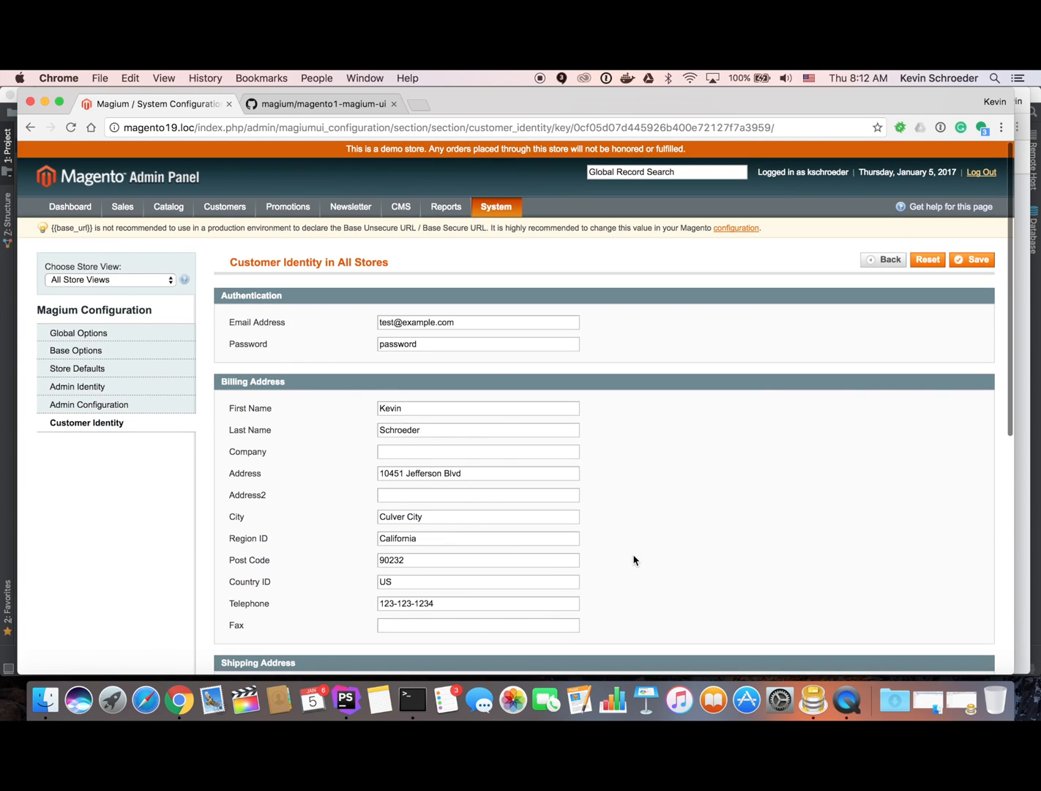
{"action": "key", "text": "super+Tab"}
{"action": "key", "text": "super+Tab"}
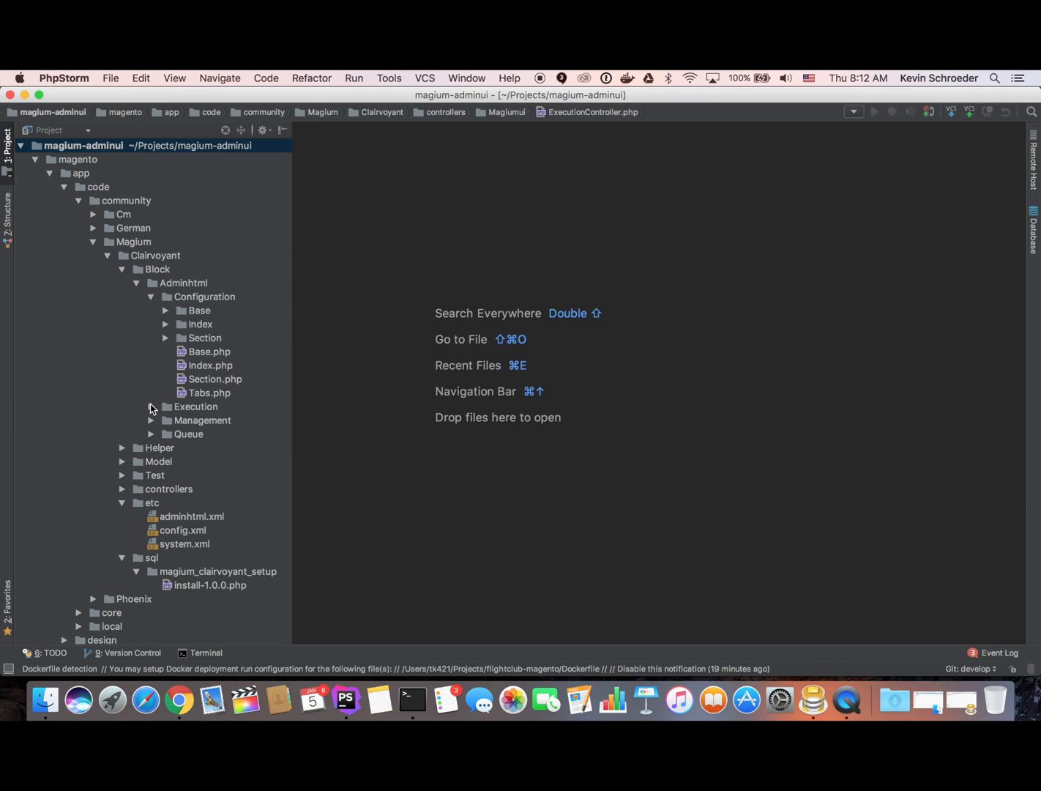
Open config.xml and scroll up to its section definitions.
{"action": "double_click", "coordinate": [183, 533]}
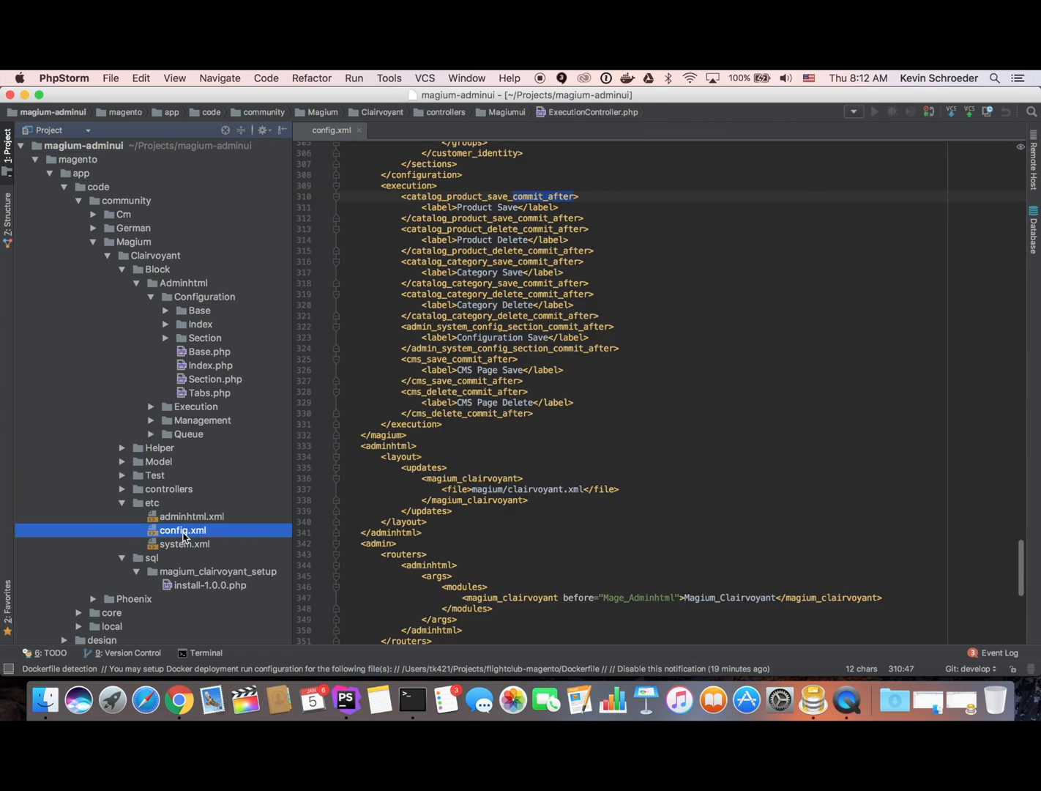
{"action": "scroll", "coordinate": [438, 512], "scroll_direction": "up", "scroll_amount": 5}
{"action": "scroll", "coordinate": [440, 512], "scroll_direction": "up", "scroll_amount": 3}
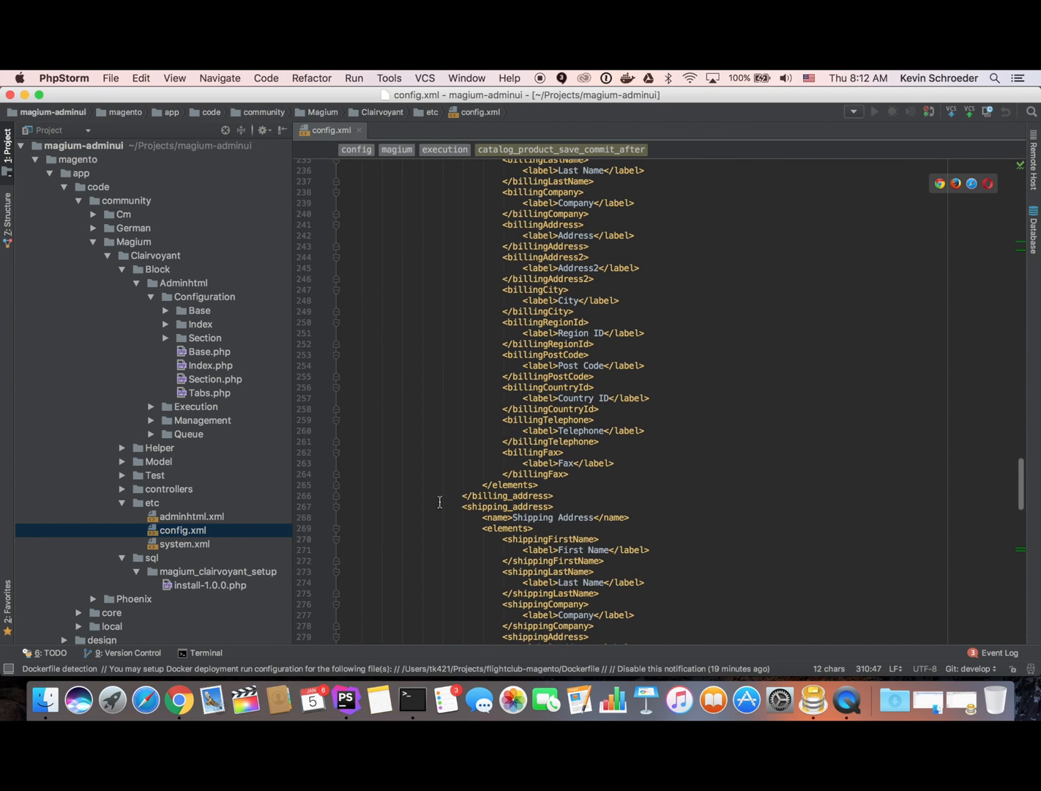
{"action": "scroll", "coordinate": [566, 325], "scroll_direction": "up", "scroll_amount": 10}
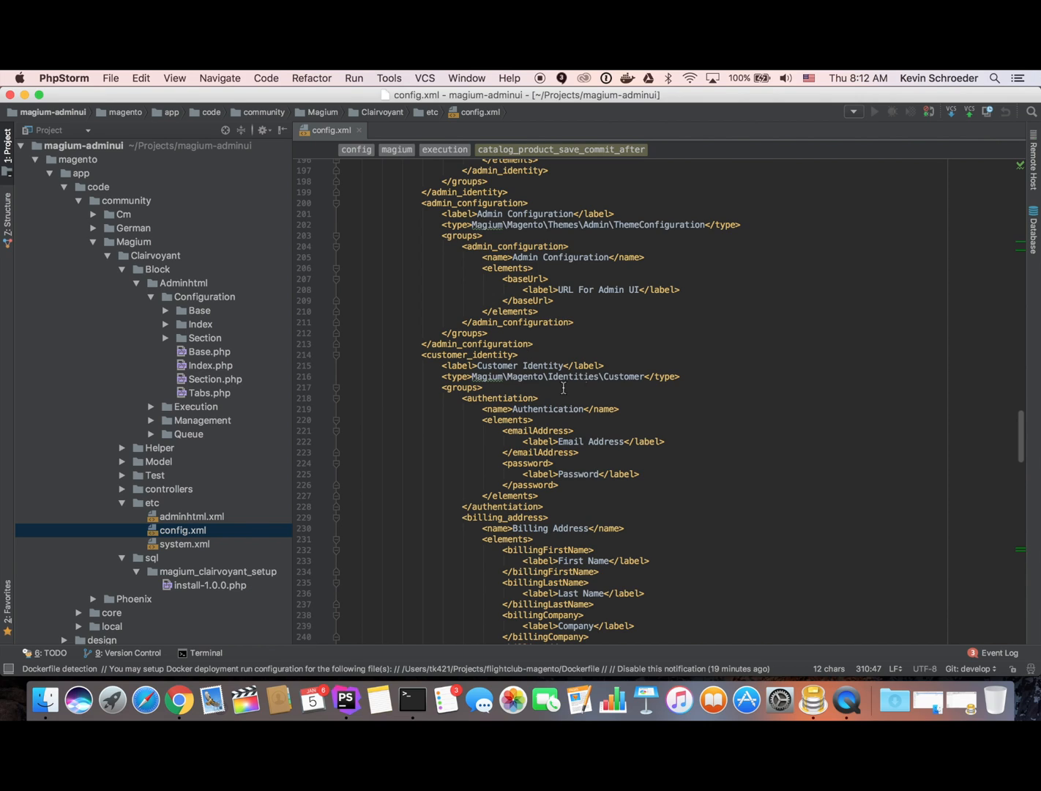
{"action": "scroll", "coordinate": [588, 386], "scroll_direction": "up", "scroll_amount": 1}
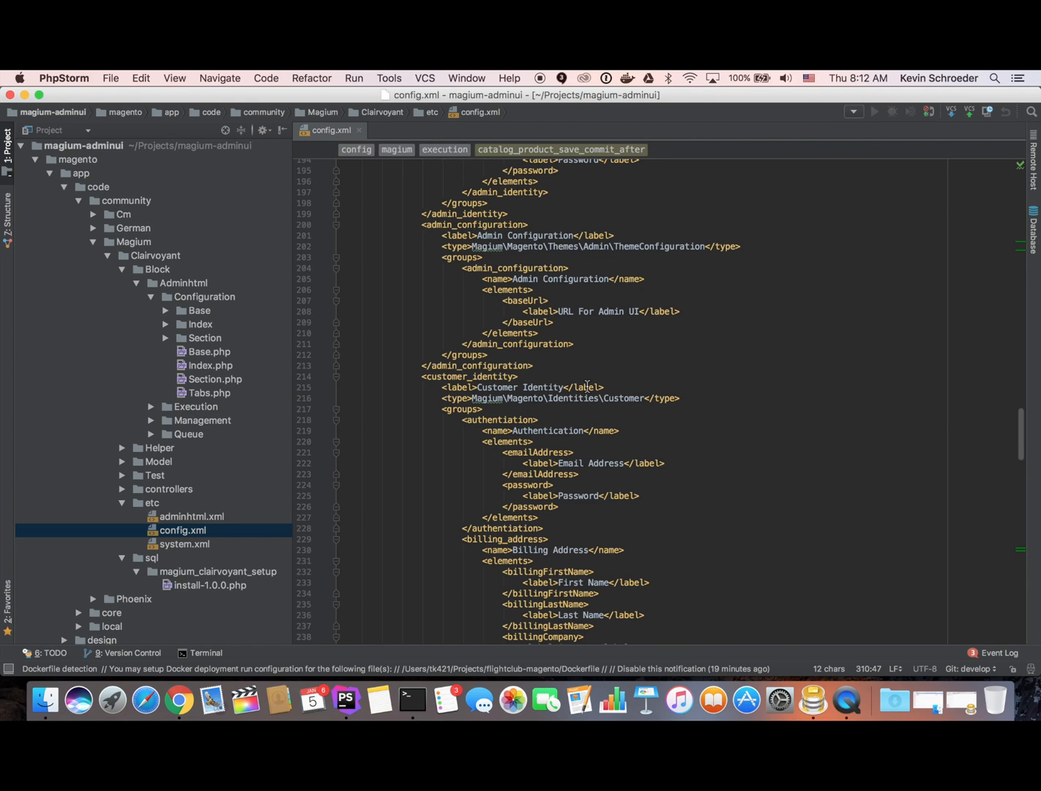
{"action": "scroll", "coordinate": [587, 386], "scroll_direction": "up", "scroll_amount": 10}
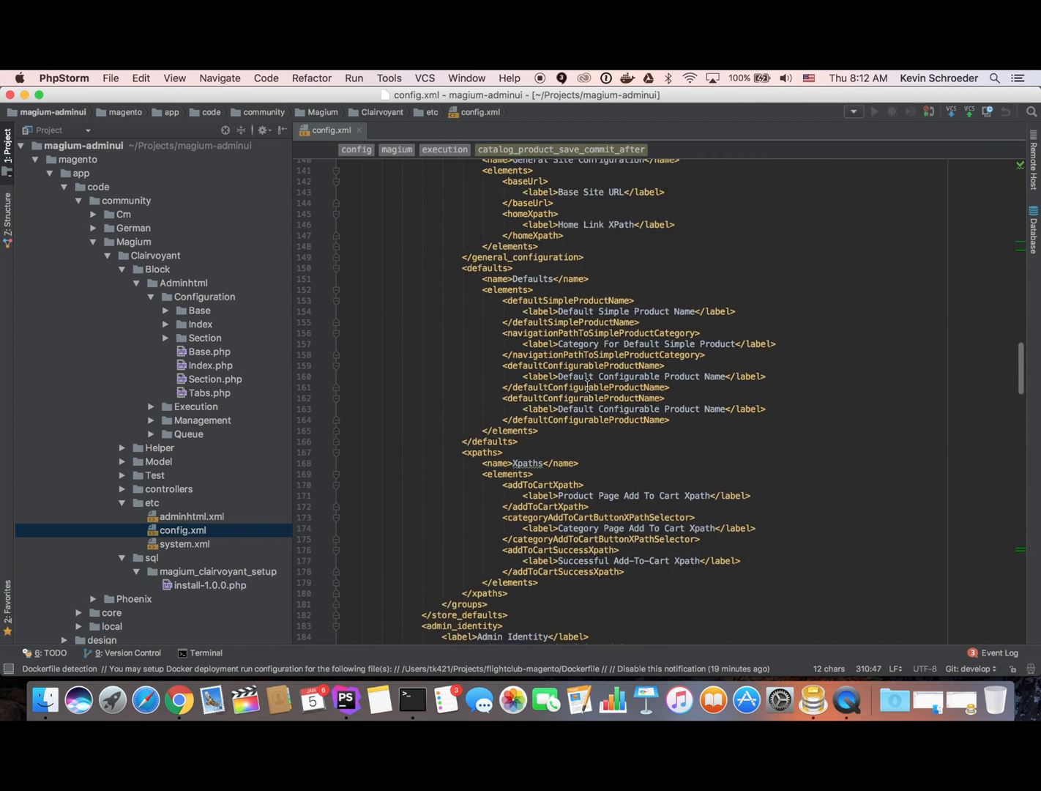
{"action": "scroll", "coordinate": [587, 386], "scroll_direction": "up", "scroll_amount": 3}
Highlight the store_defaults label, type class and General Site Configuration name lines.
{"action": "left_click", "coordinate": [421, 247]}
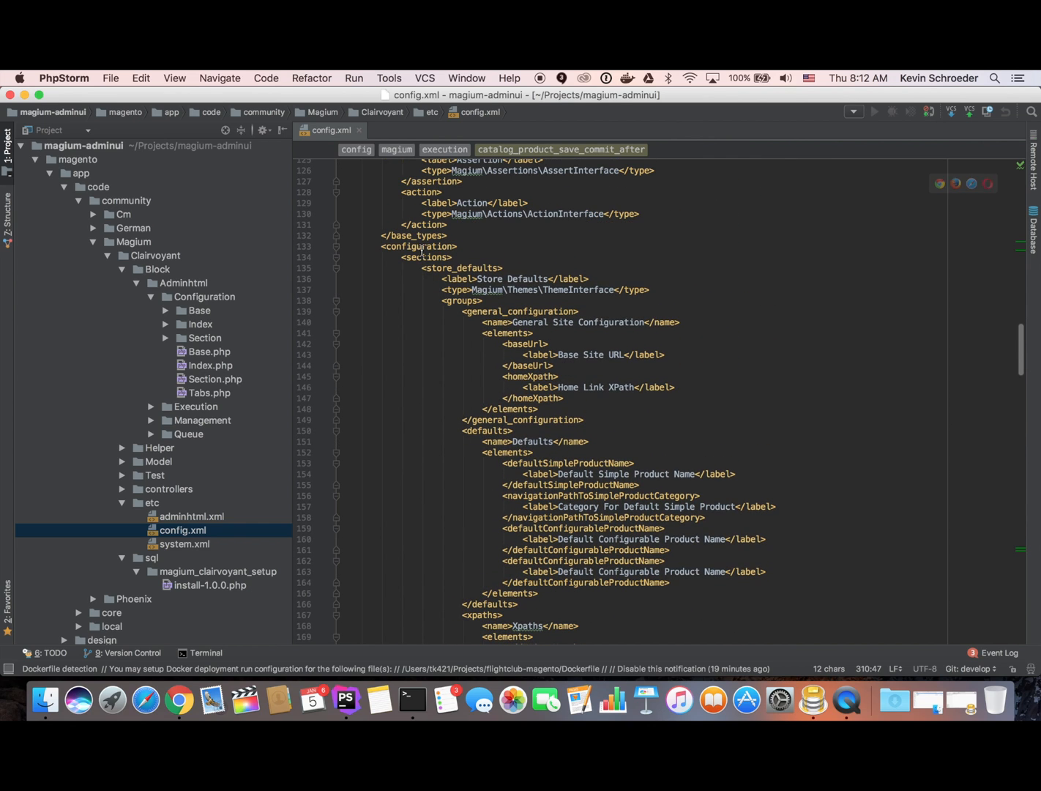
{"action": "left_click", "coordinate": [467, 269]}
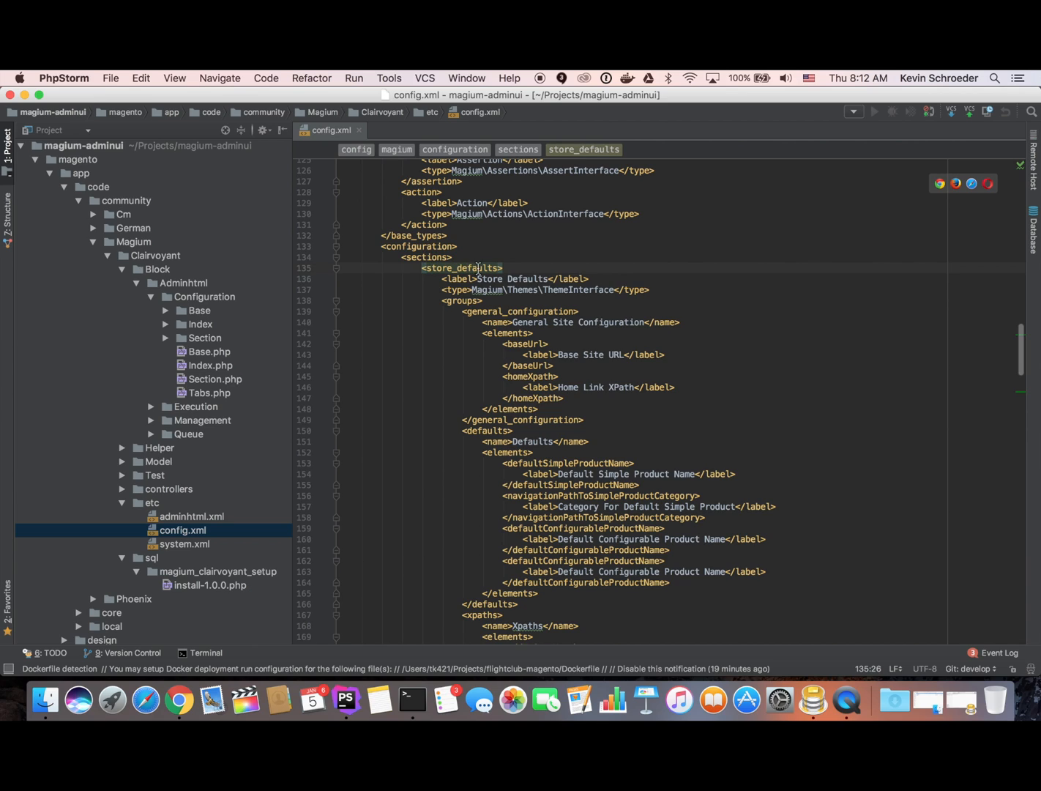
{"action": "left_click_drag", "start_coordinate": [448, 277], "coordinate": [562, 278]}
{"action": "left_click_drag", "start_coordinate": [447, 289], "coordinate": [619, 292]}
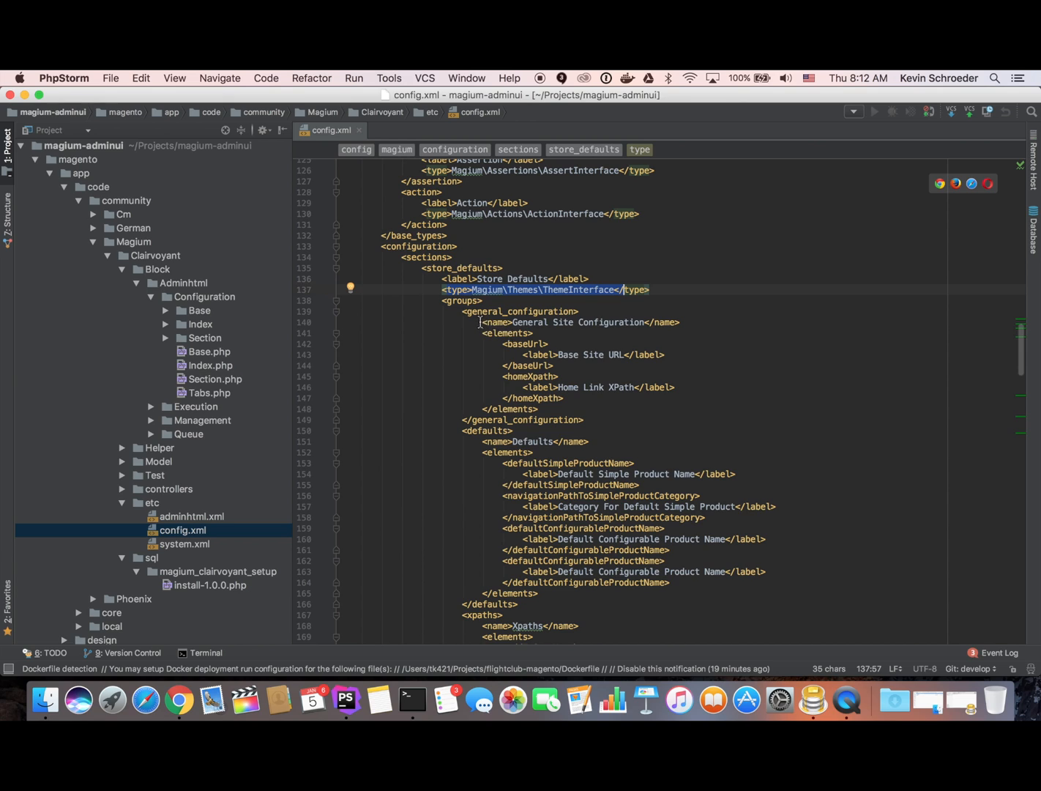
{"action": "left_click_drag", "start_coordinate": [480, 323], "coordinate": [671, 322]}
{"action": "key", "text": "super+Tab"}
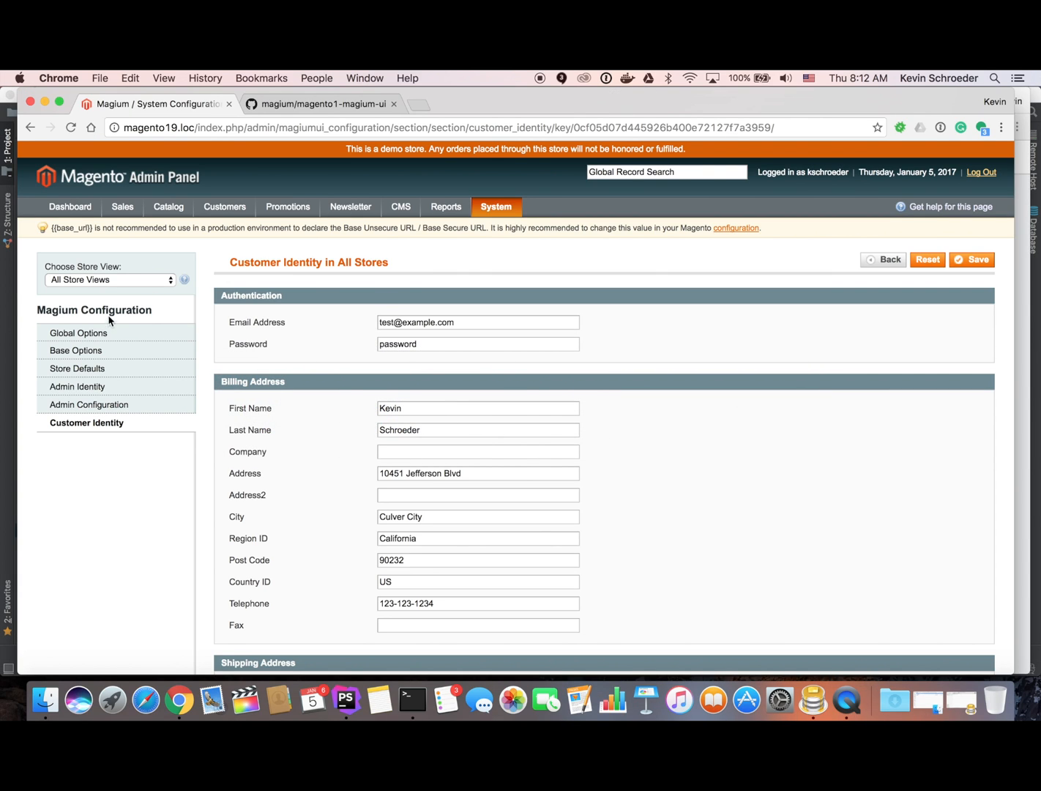
Reopen Store Defaults and compare its fields with config.xml's baseUrl and homeXpath entries.
{"action": "left_click", "coordinate": [107, 337]}
{"action": "left_click", "coordinate": [88, 353]}
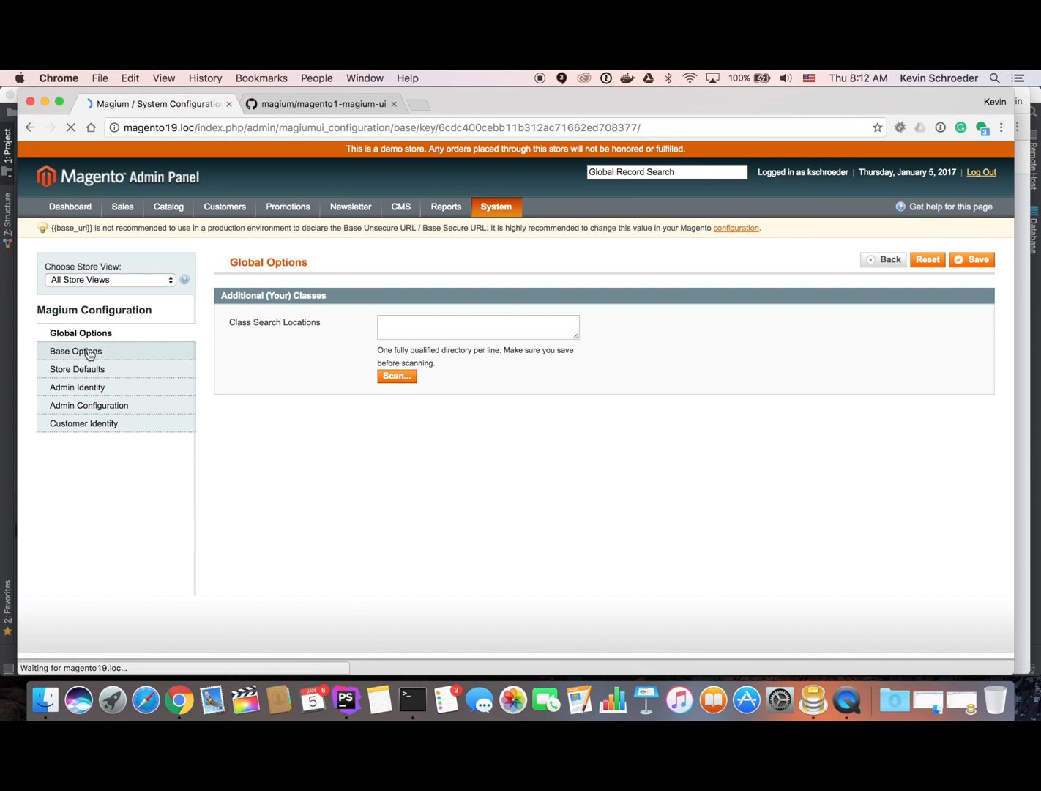
{"action": "left_click", "coordinate": [139, 376]}
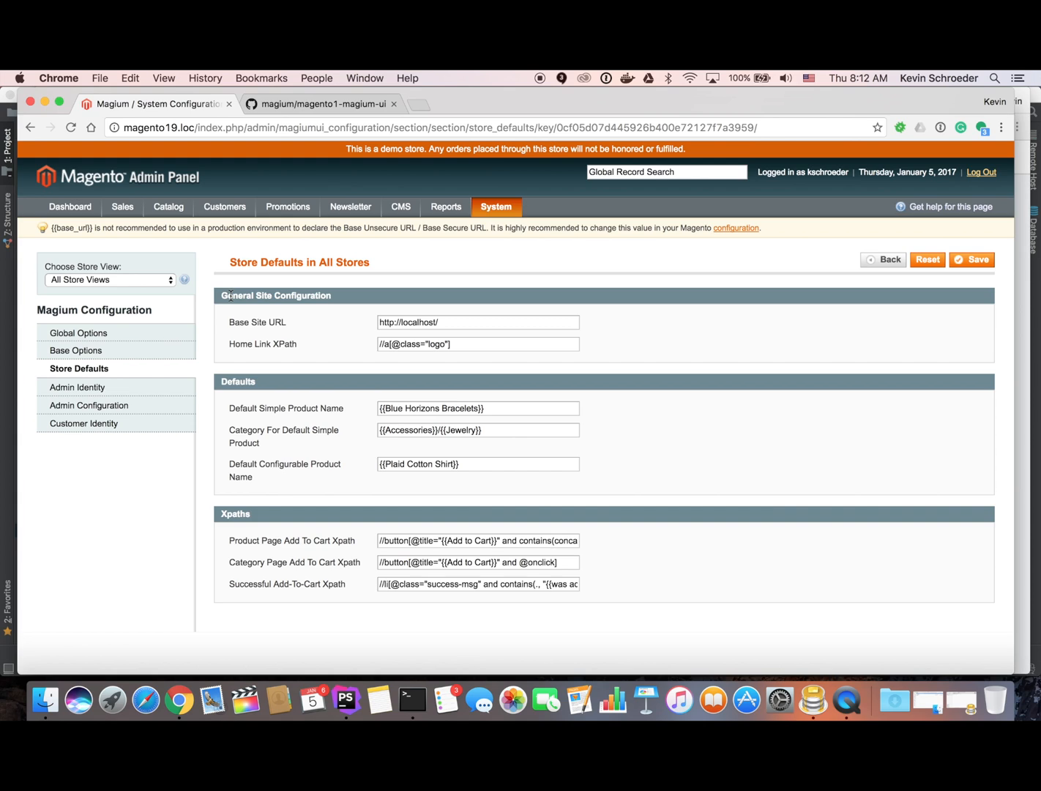
{"action": "key", "text": "super+Tab"}
{"action": "left_click", "coordinate": [524, 343]}
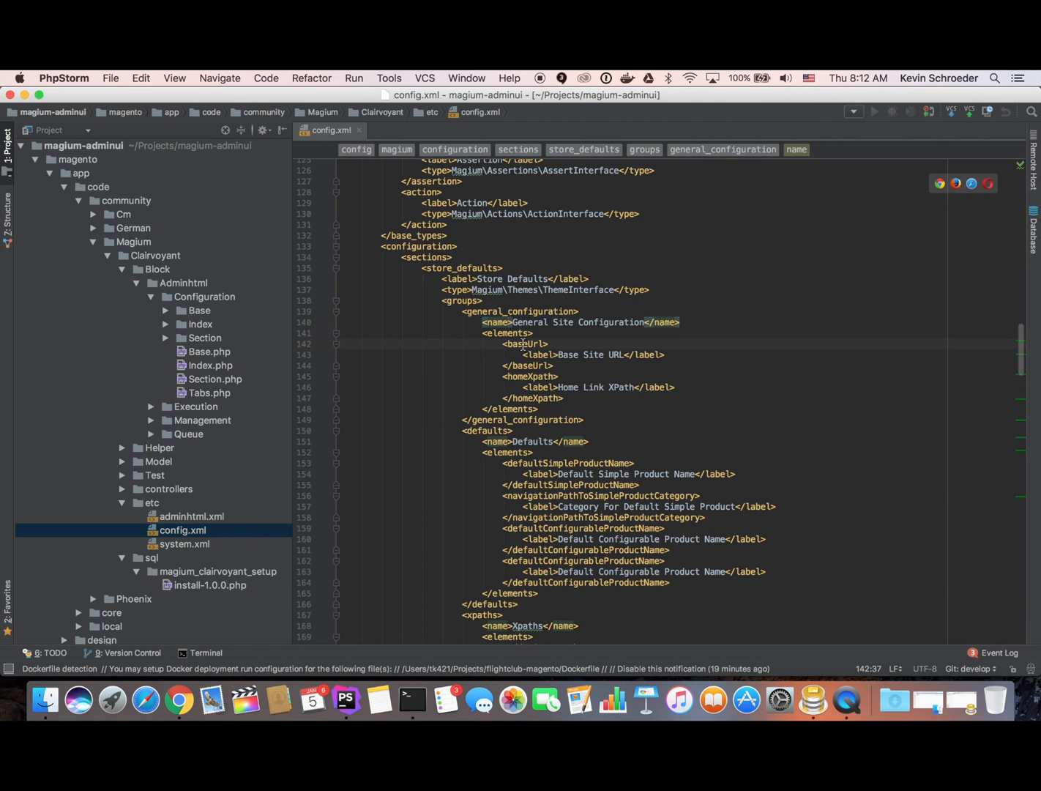
{"action": "key", "text": "super+Tab"}
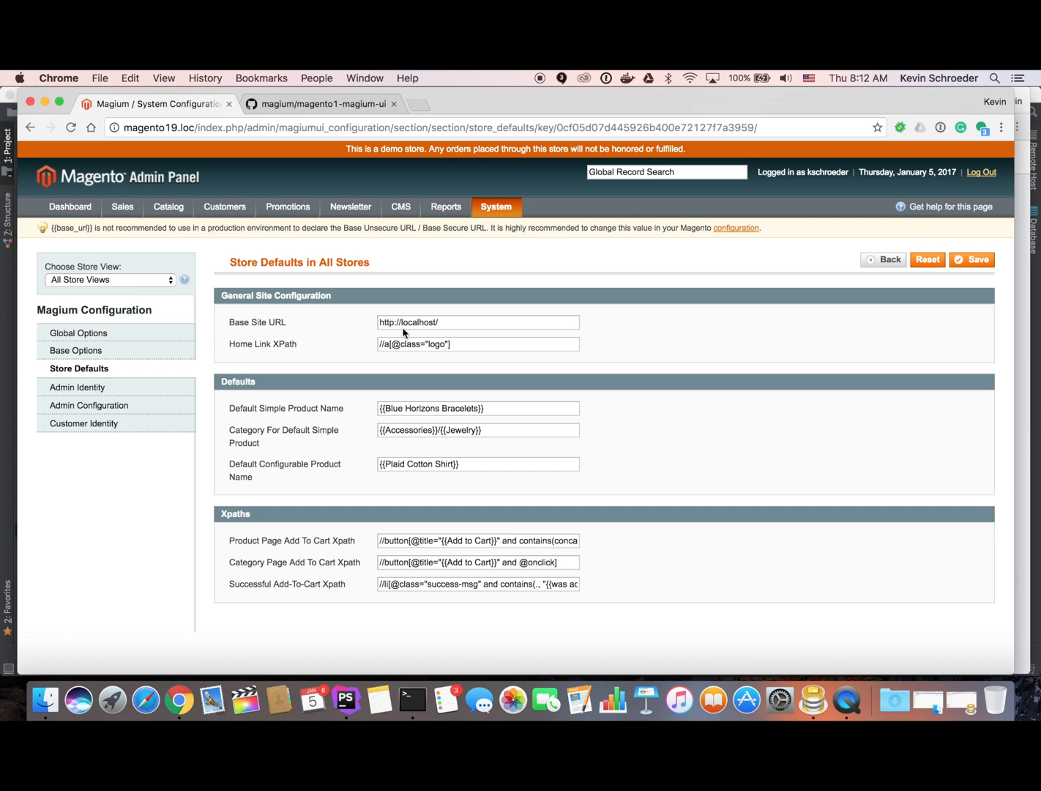
{"action": "key", "text": "super+Tab"}
{"action": "double_click", "coordinate": [522, 344]}
{"action": "key", "text": "Down"}
{"action": "key", "text": "Down"}
{"action": "key", "text": "Down"}
{"action": "key", "text": "Down"}
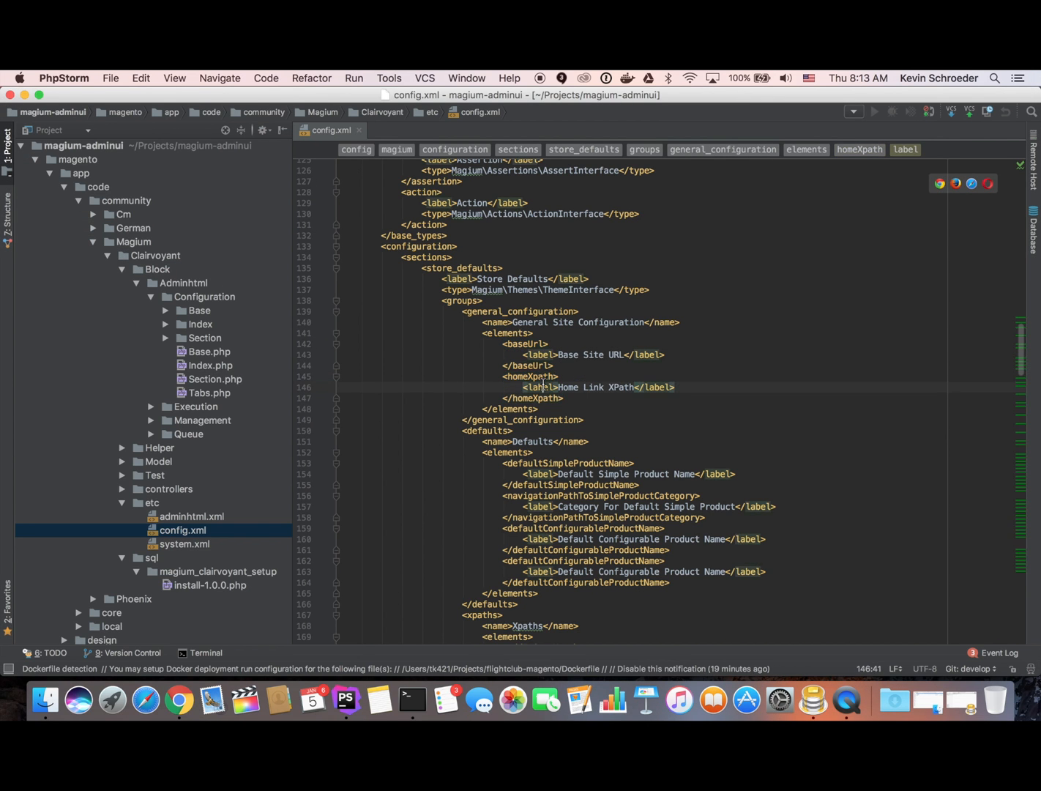
Open the Magento19 ThemeConfiguration class and inspect its $homeXpath property.
{"action": "key", "text": "super+o"}
{"action": "type", "text": "ThemeConf"}
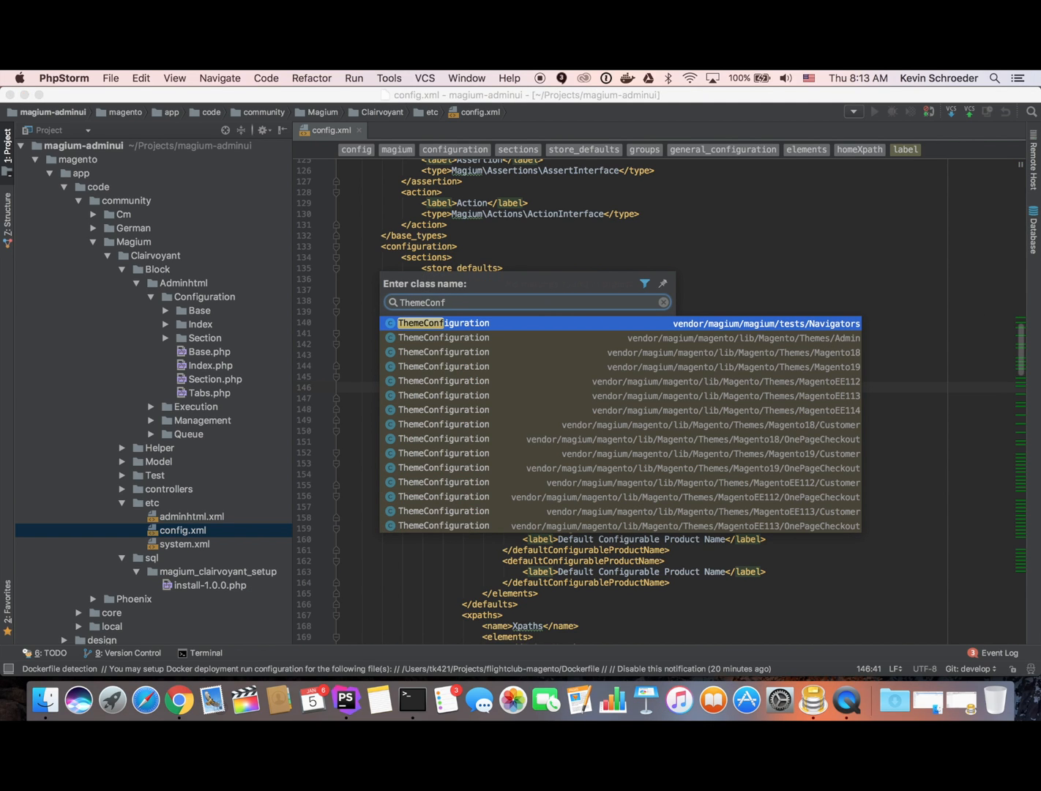
{"action": "key", "text": "Down"}
{"action": "key", "text": "Down"}
{"action": "key", "text": "Down"}
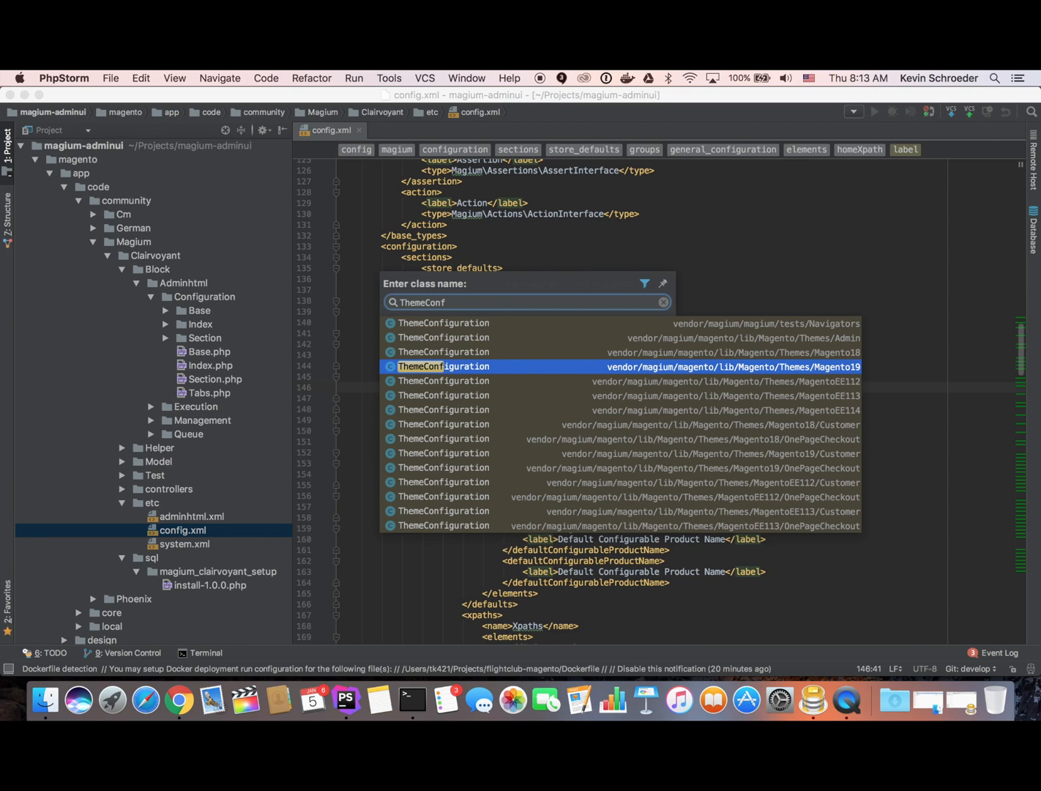
{"action": "key", "text": "Return"}
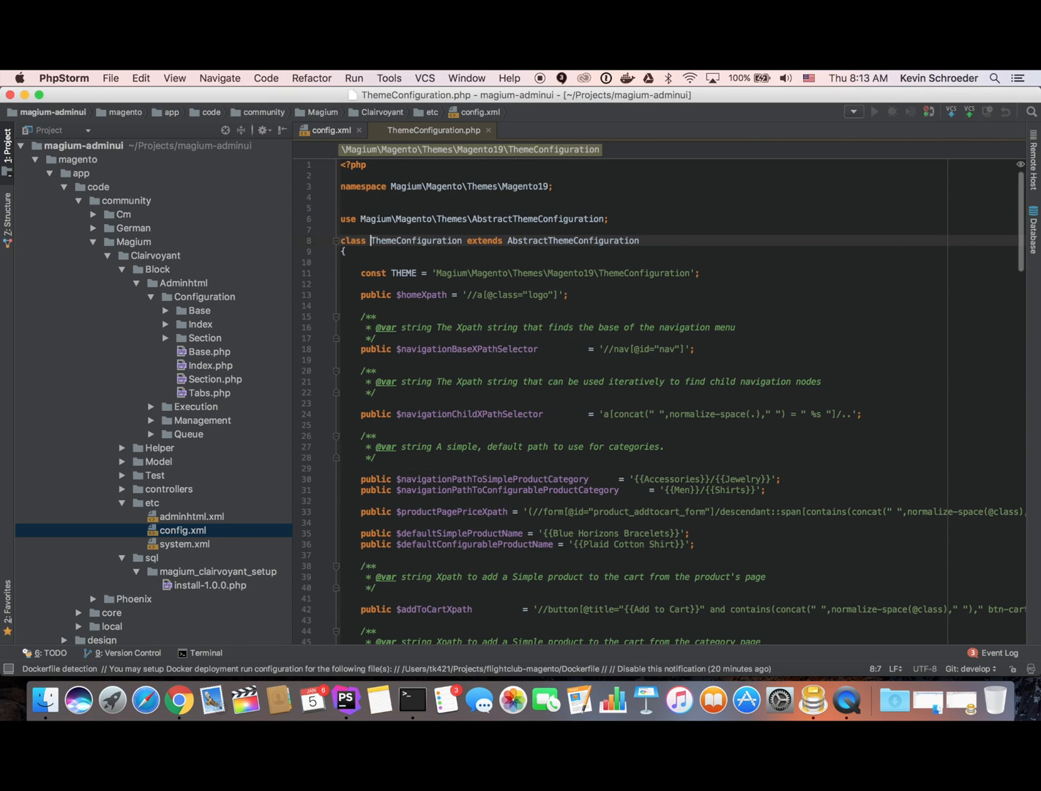
{"action": "double_click", "coordinate": [432, 295]}
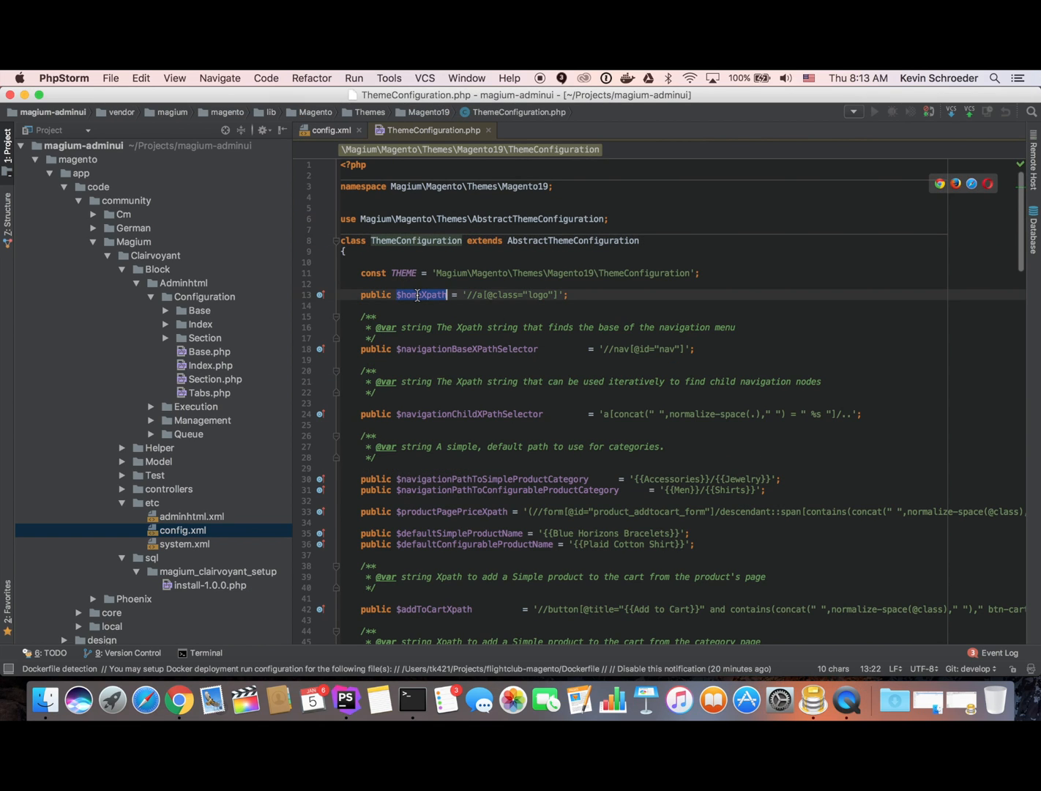
{"action": "left_click", "coordinate": [444, 305]}
{"action": "key", "text": "alt+super+Left"}
{"action": "key", "text": "alt+super+Left"}
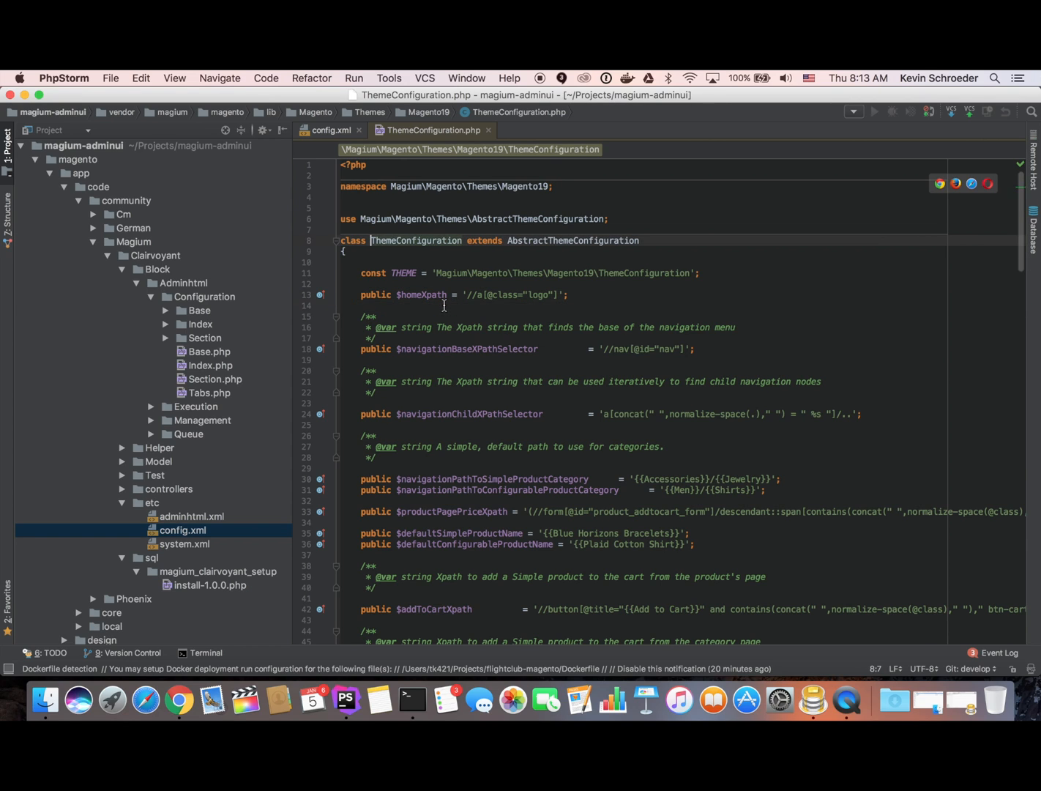
{"action": "key", "text": "alt+super+Right"}
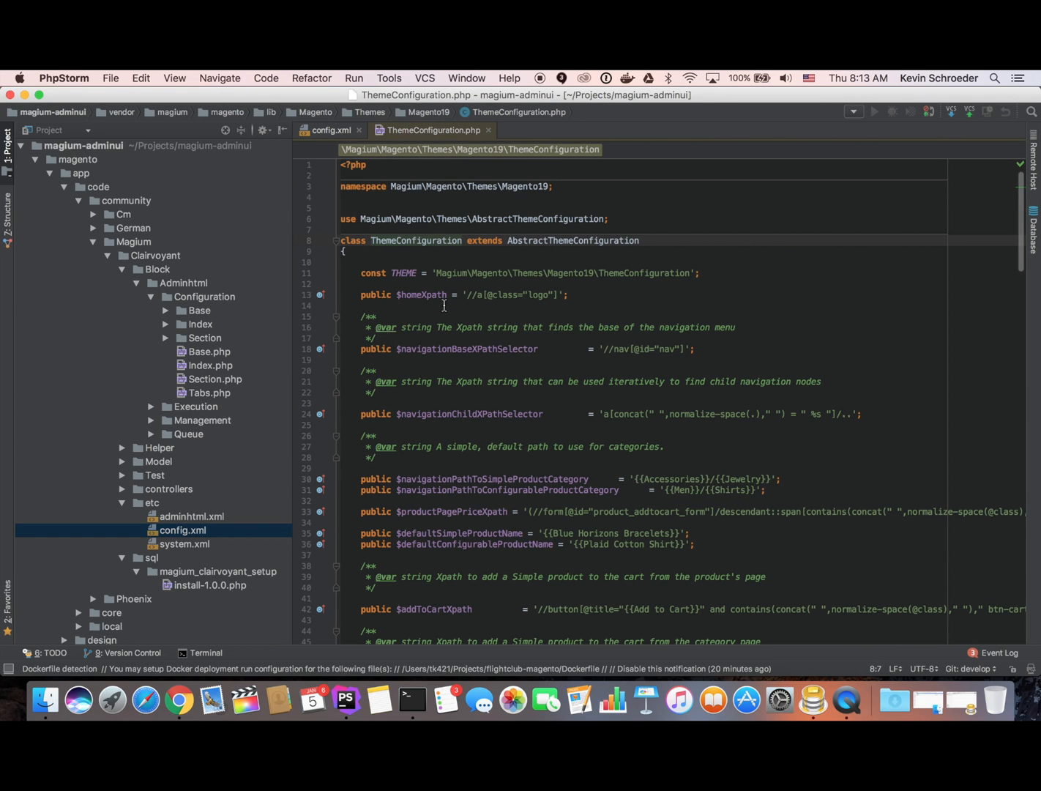
Find the $baseUrl default in ThemeConfiguration.php, then close the file.
{"action": "key", "text": "super+f"}
{"action": "type", "text": "base"}
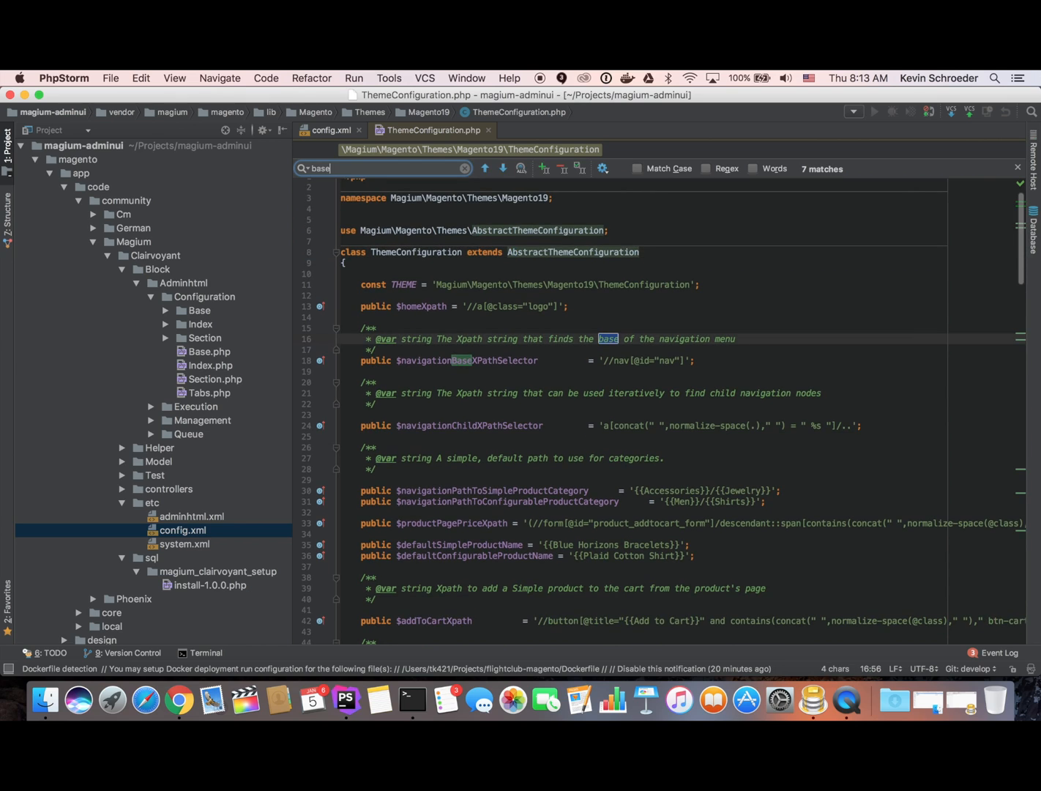
{"action": "type", "text": "U"}
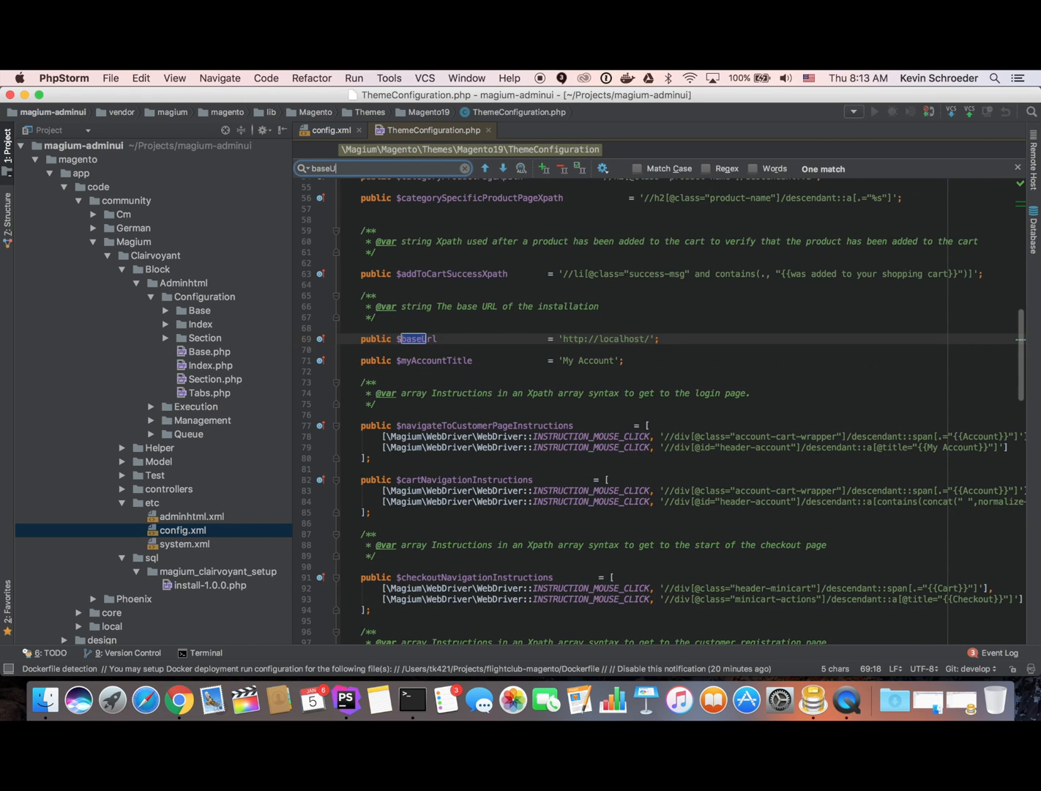
{"action": "left_click", "coordinate": [436, 351]}
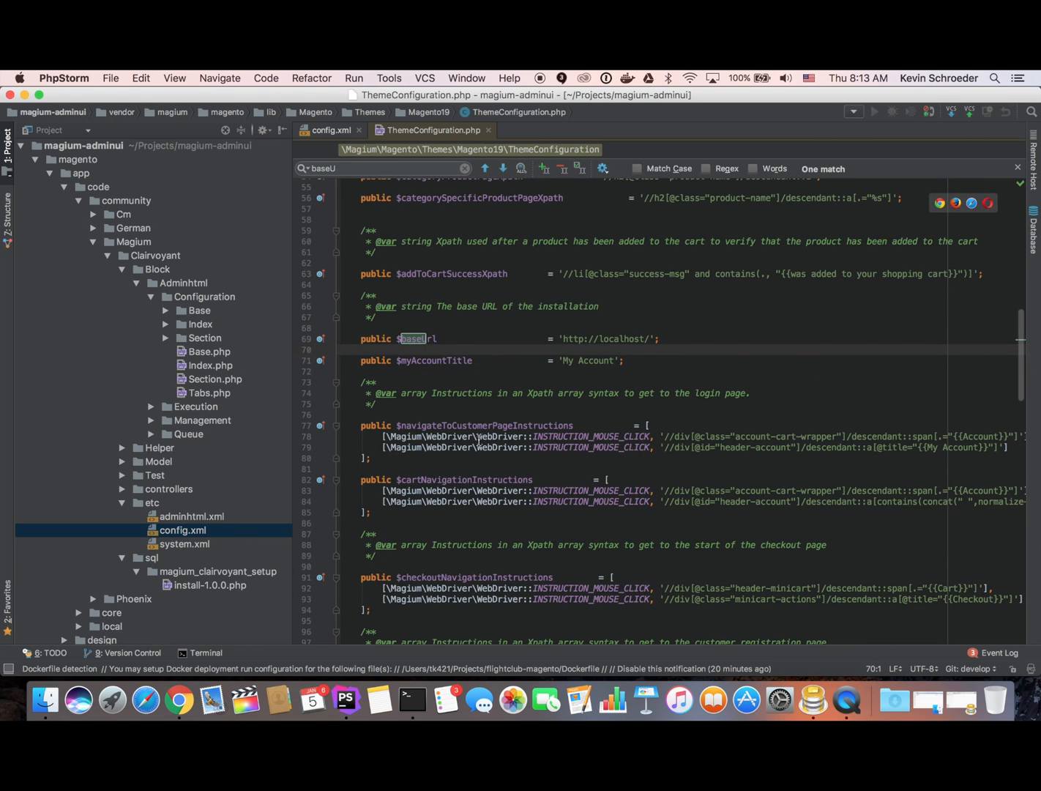
{"action": "scroll", "coordinate": [513, 366], "scroll_direction": "up", "scroll_amount": 3}
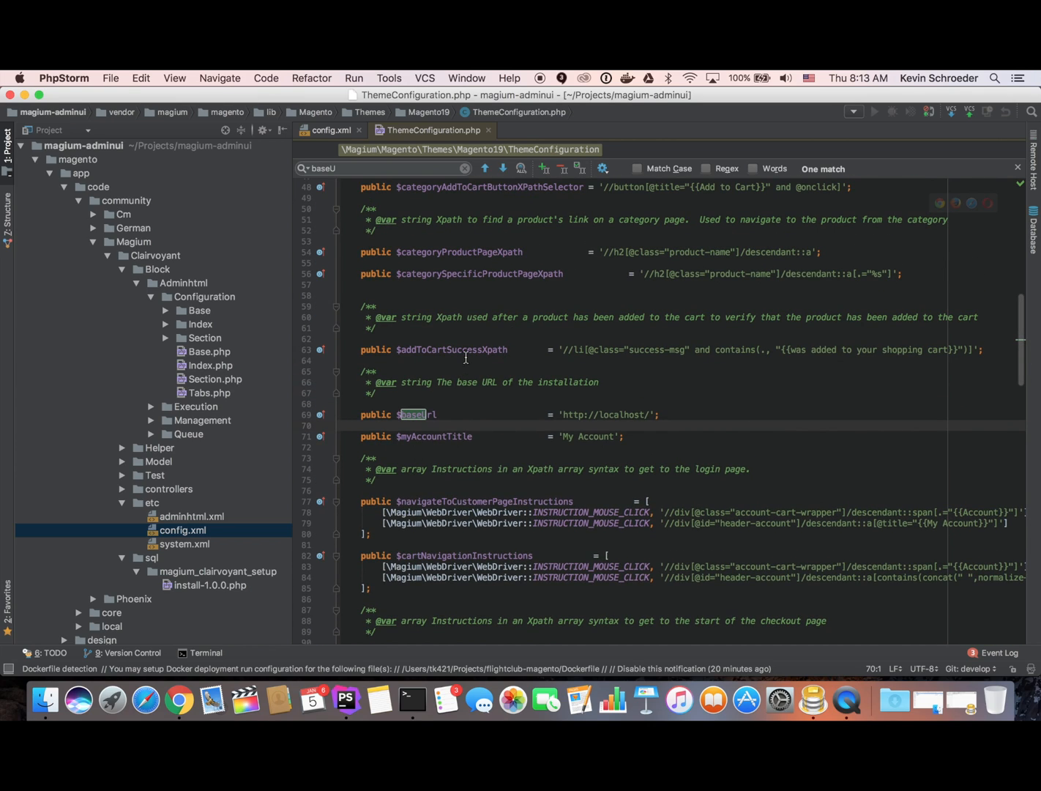
{"action": "left_click_drag", "start_coordinate": [382, 511], "coordinate": [434, 522]}
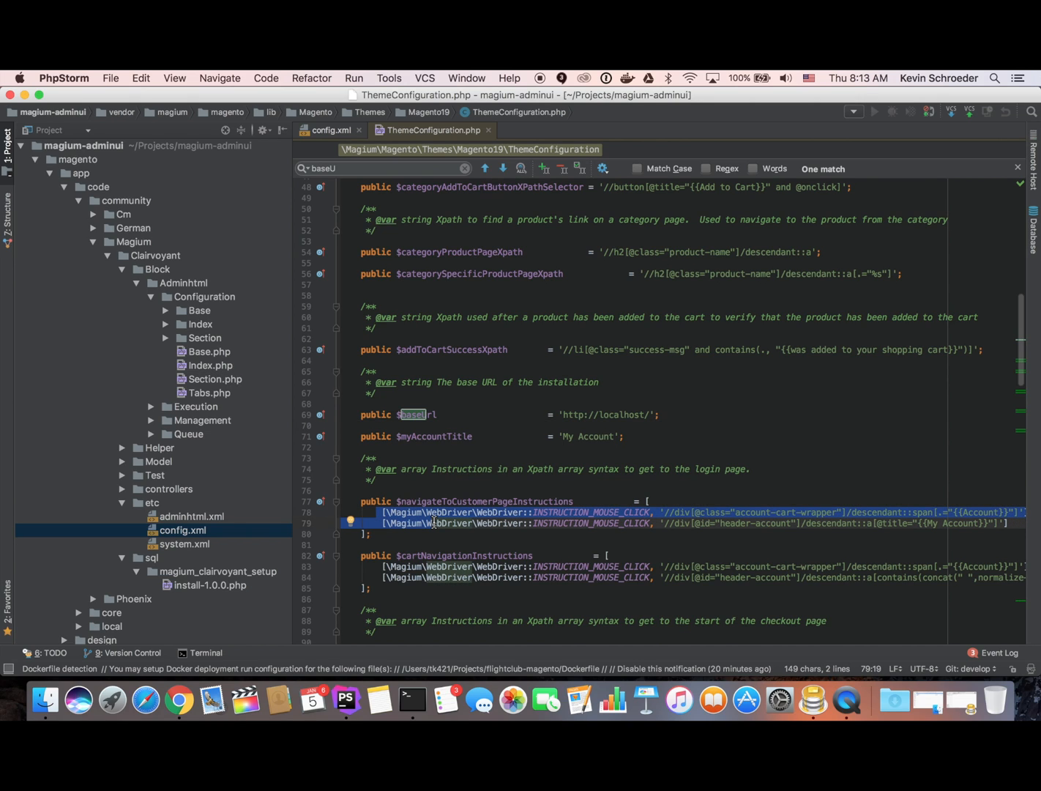
{"action": "left_click", "coordinate": [440, 513]}
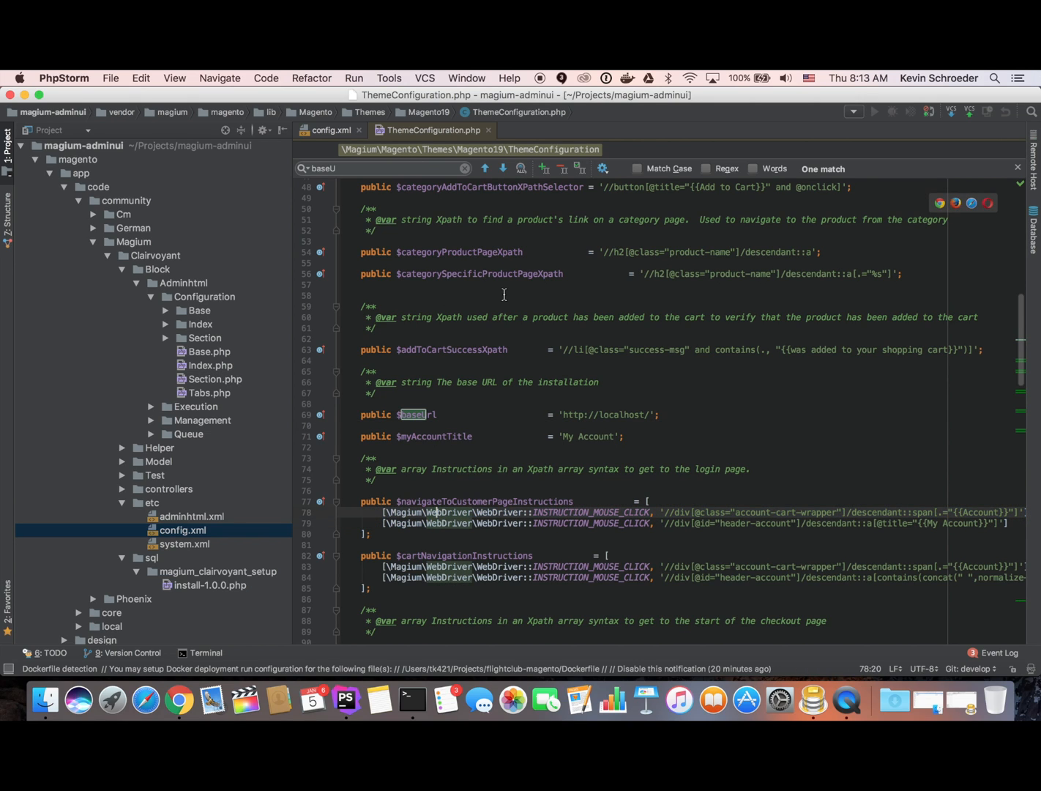
{"action": "scroll", "coordinate": [504, 294], "scroll_direction": "up", "scroll_amount": 10}
{"action": "scroll", "coordinate": [504, 294], "scroll_direction": "up", "scroll_amount": 5}
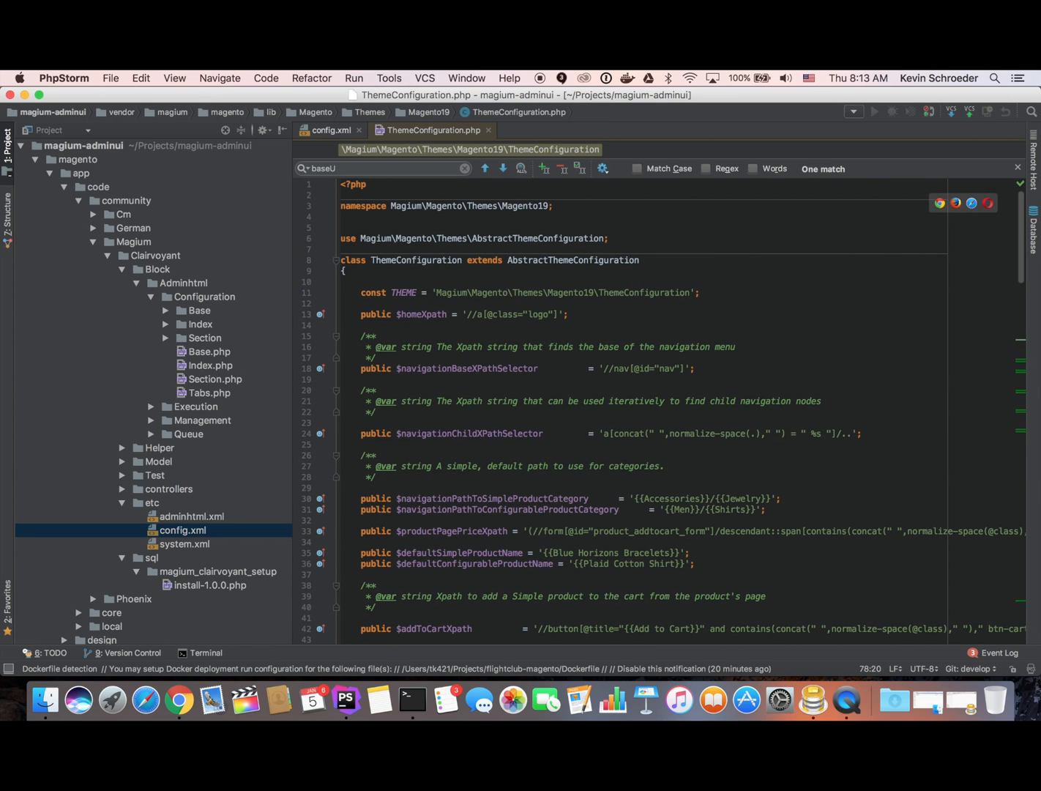
{"action": "key", "text": "super+w"}
{"action": "key", "text": "super+Tab"}
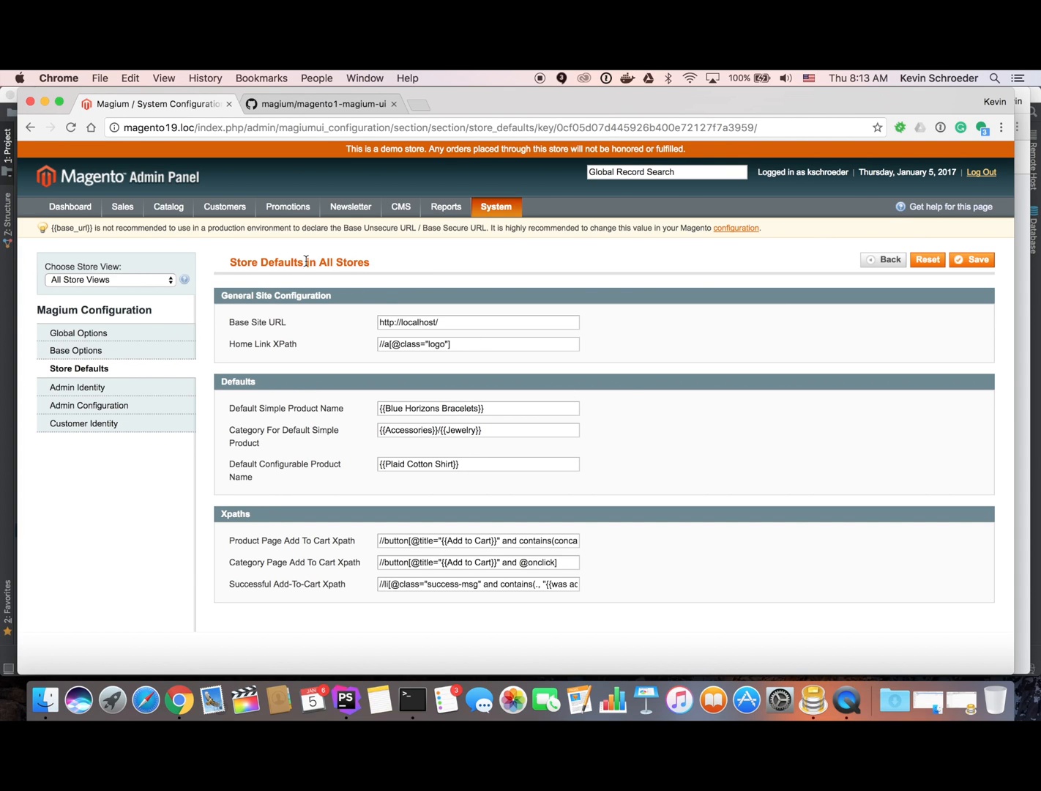
Switch the scope to the English store view and open Magium Test Management.
{"action": "left_click", "coordinate": [99, 279]}
{"action": "left_click", "coordinate": [98, 318]}
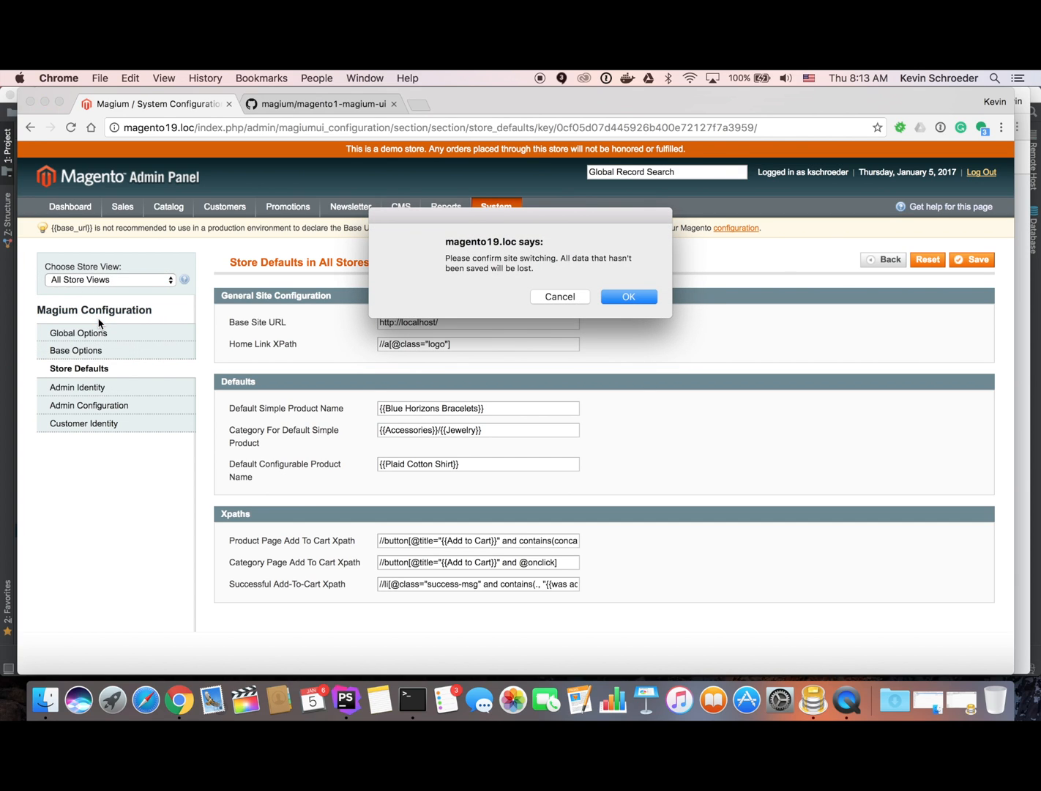
{"action": "left_click", "coordinate": [634, 300]}
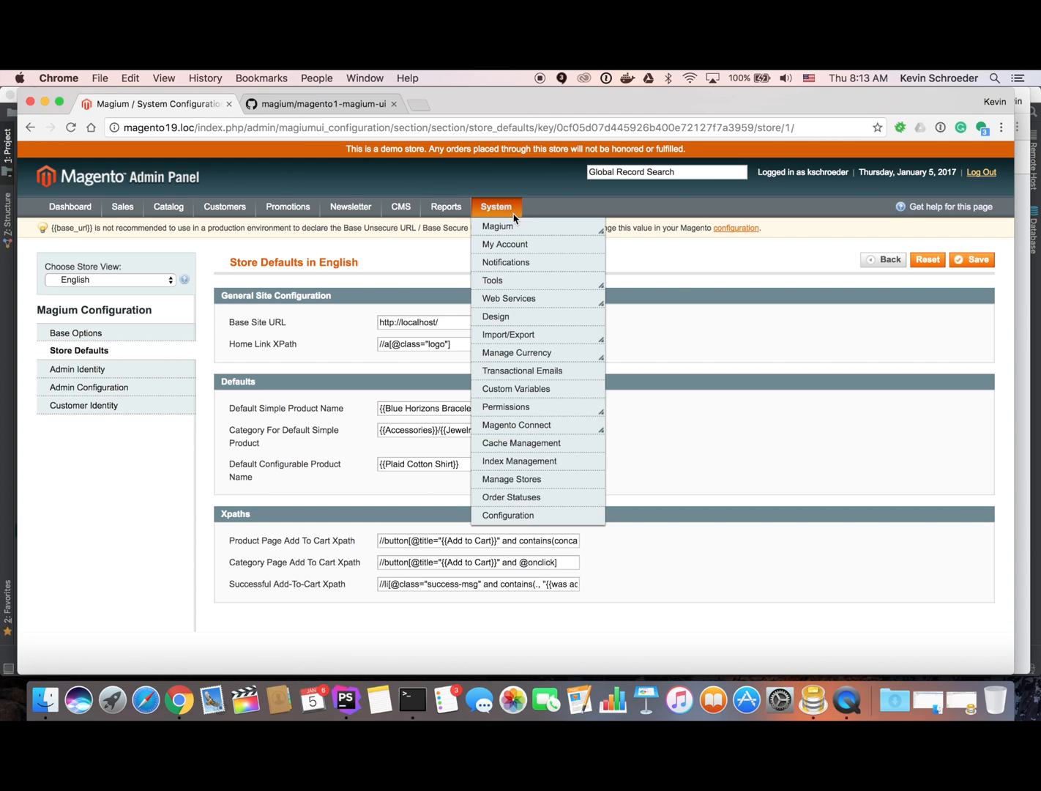
{"action": "mouse_move", "coordinate": [516, 211]}
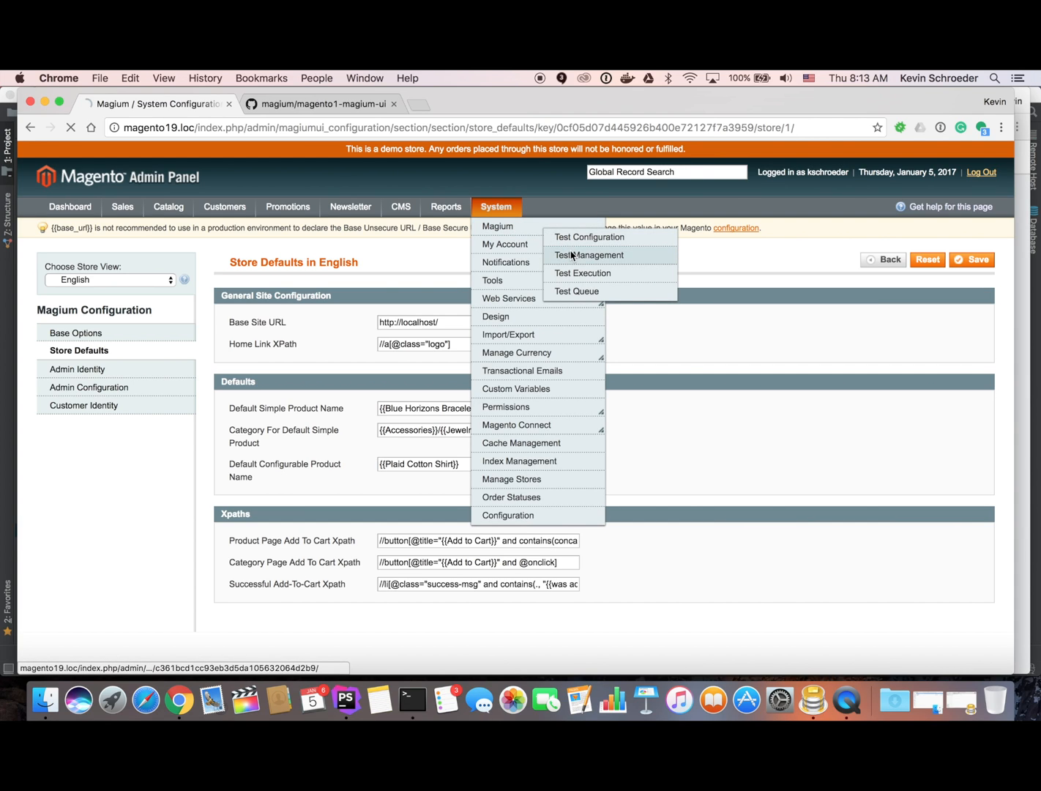
{"action": "left_click", "coordinate": [570, 256]}
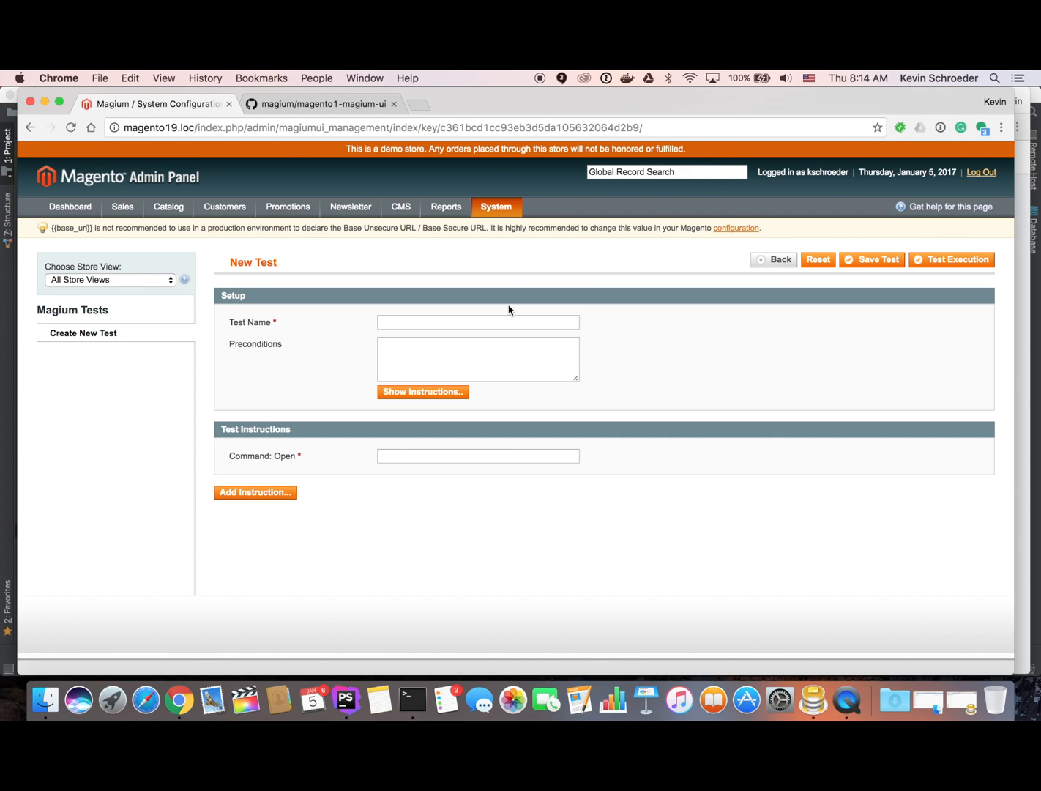
Name the new test 'simple product test' from the autofill suggestion.
{"action": "left_click", "coordinate": [483, 320]}
{"action": "type", "text": "s"}
{"action": "key", "text": "Down"}
{"action": "key", "text": "Tab"}
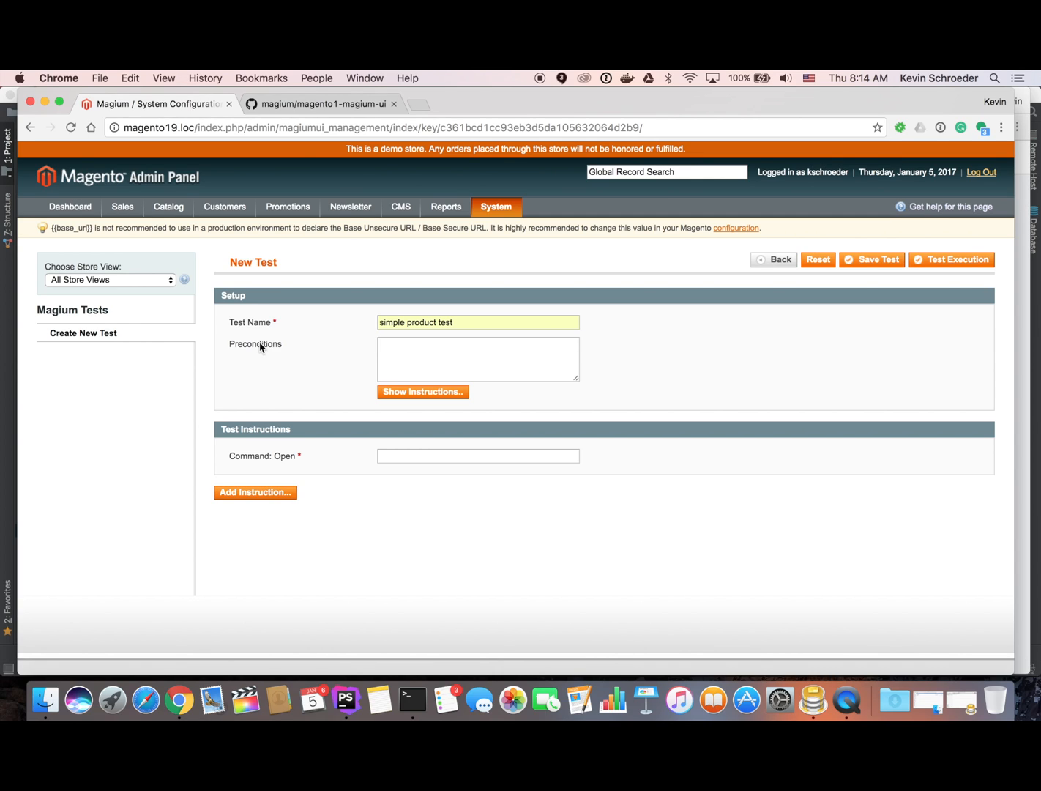
{"action": "double_click", "coordinate": [395, 329]}
{"action": "left_click", "coordinate": [346, 335]}
{"action": "key", "text": "super+Tab"}
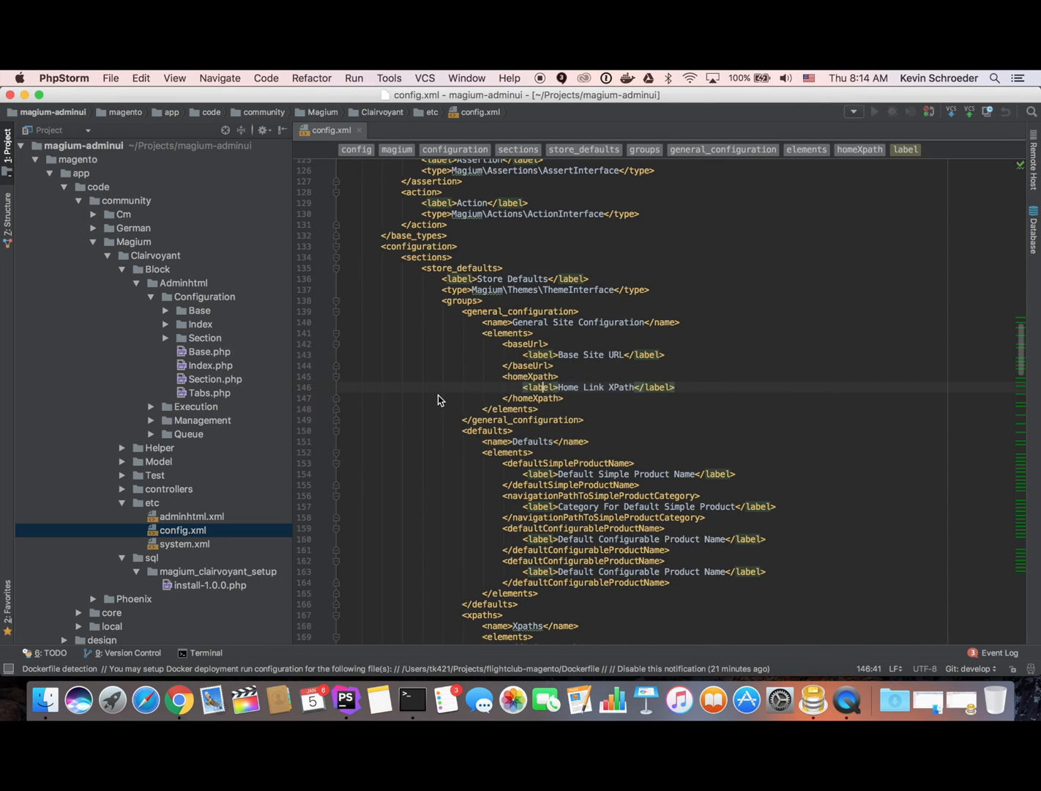
{"action": "scroll", "coordinate": [476, 434], "scroll_direction": "down", "scroll_amount": 20}
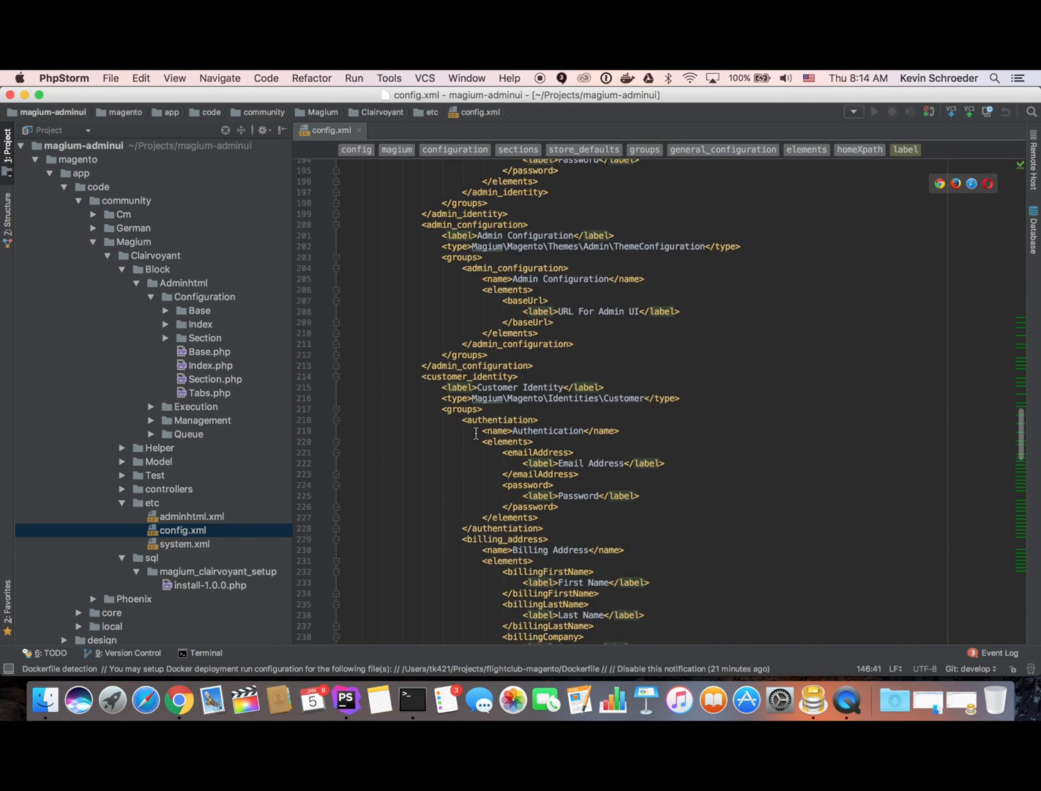
{"action": "scroll", "coordinate": [476, 433], "scroll_direction": "down", "scroll_amount": 20}
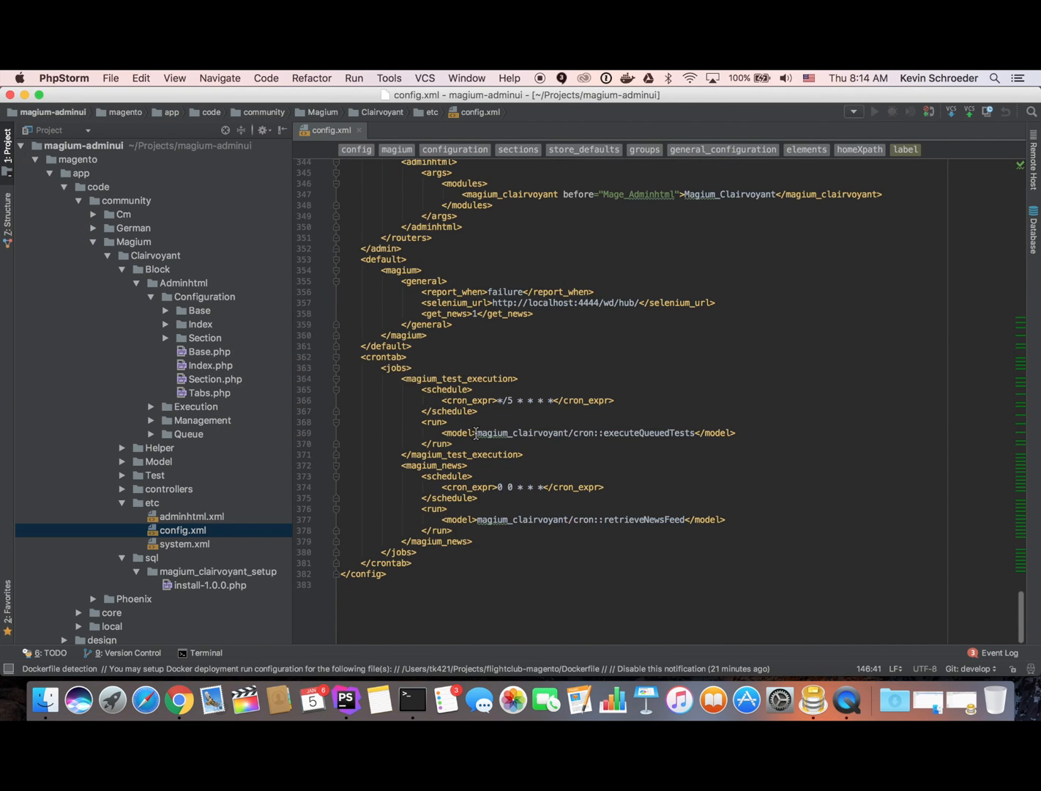
{"action": "scroll", "coordinate": [476, 433], "scroll_direction": "up", "scroll_amount": 8}
{"action": "scroll", "coordinate": [476, 433], "scroll_direction": "up", "scroll_amount": 10}
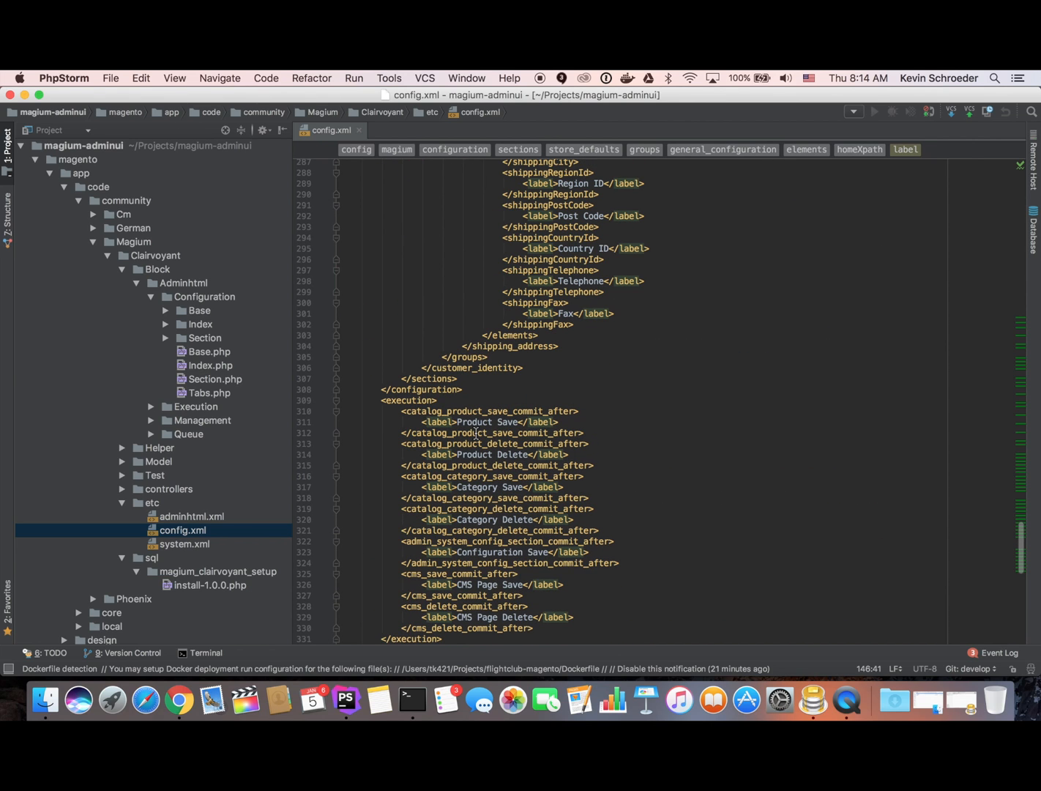
{"action": "left_click", "coordinate": [417, 400]}
{"action": "scroll", "coordinate": [417, 400], "scroll_direction": "down", "scroll_amount": 2}
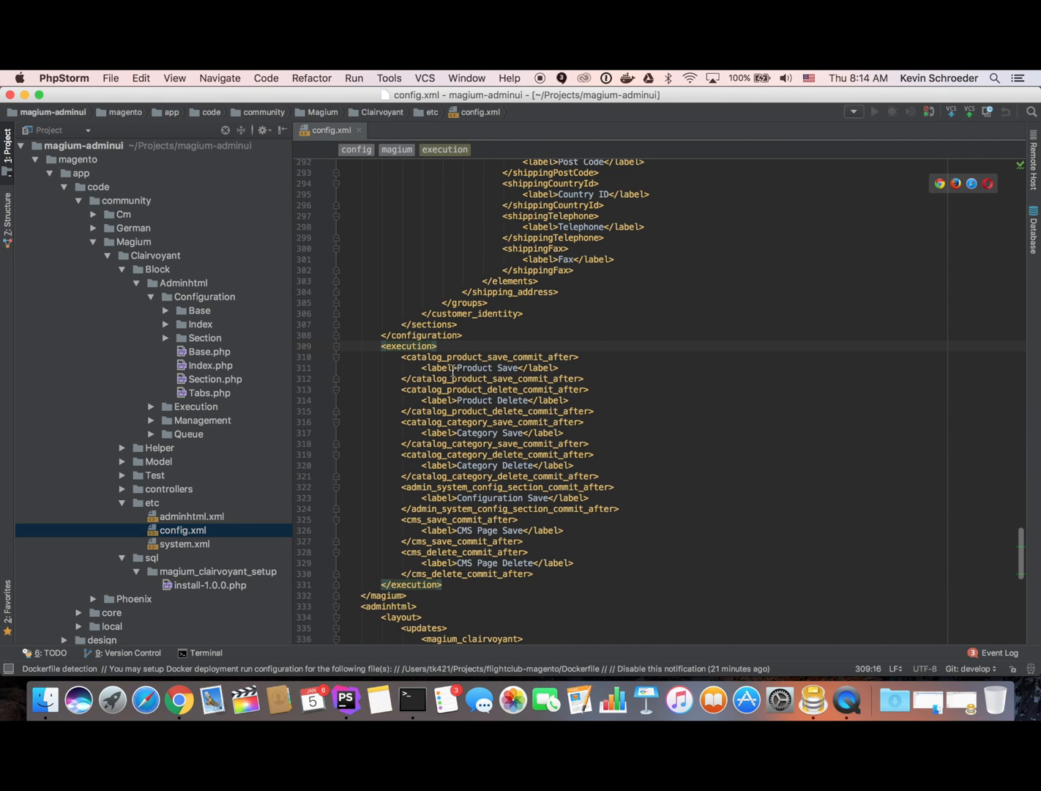
{"action": "double_click", "coordinate": [471, 356]}
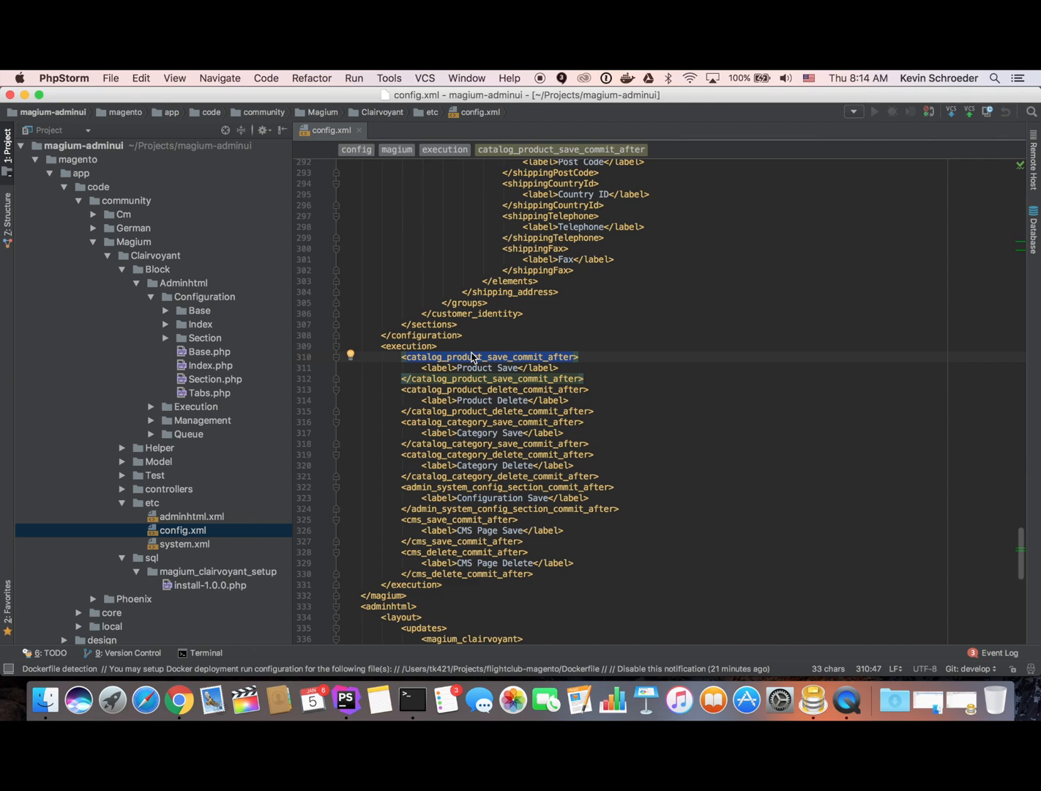
{"action": "double_click", "coordinate": [452, 389]}
{"action": "double_click", "coordinate": [452, 422]}
{"action": "double_click", "coordinate": [452, 455]}
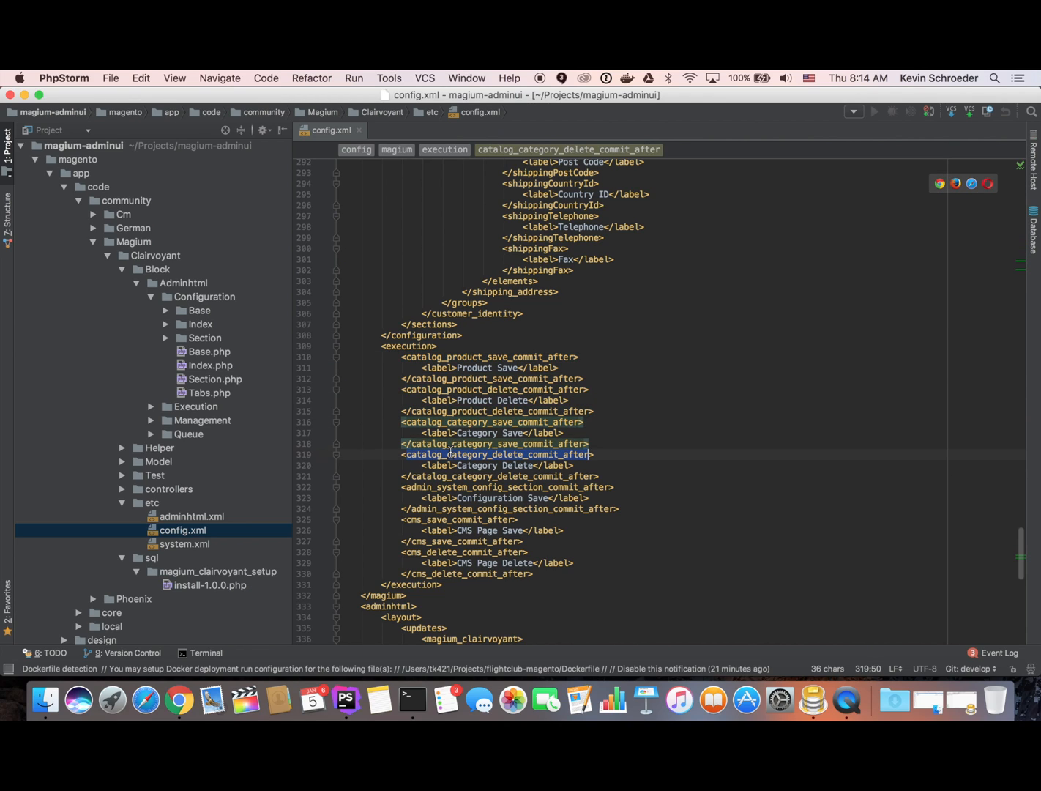
{"action": "double_click", "coordinate": [455, 487]}
{"action": "left_click", "coordinate": [458, 508]}
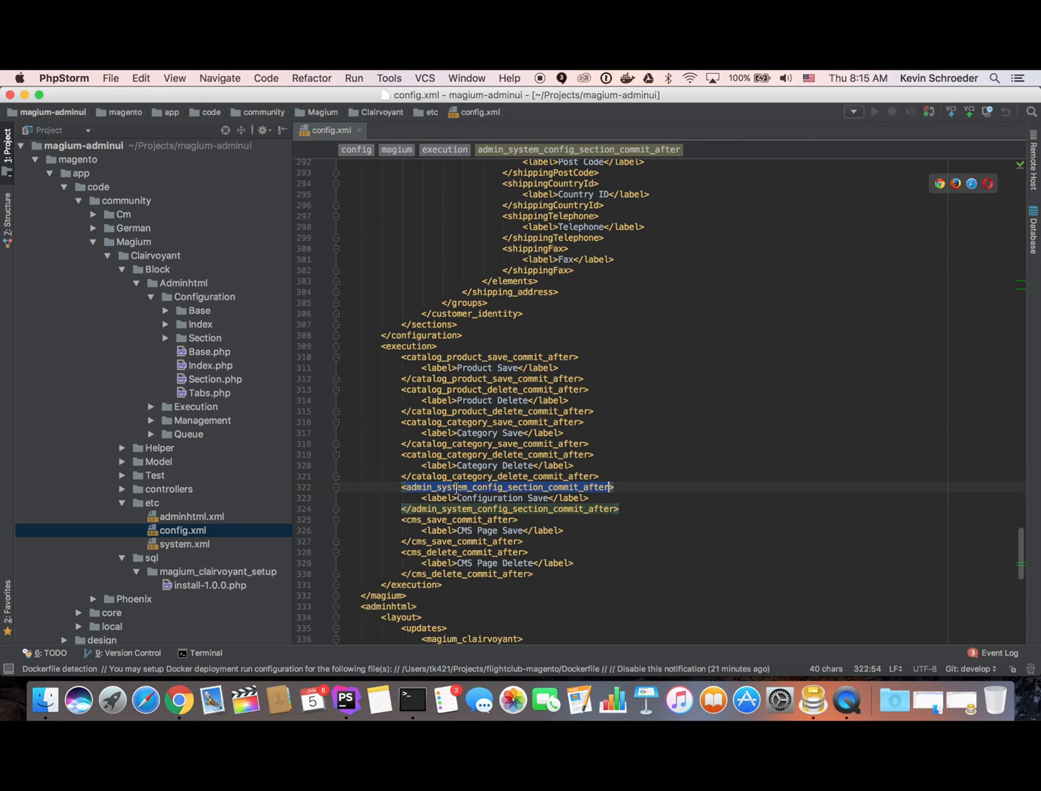
{"action": "key", "text": "super+Tab"}
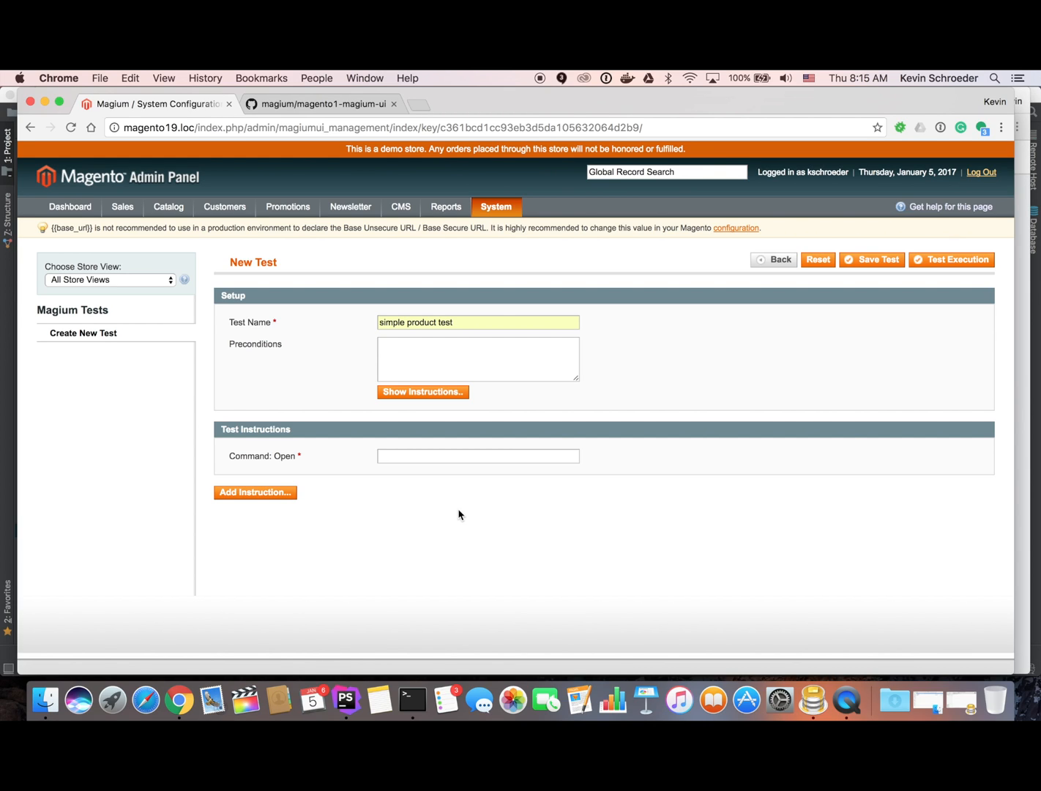
Show the Preconditions instructions with examples like getTypeId() == simple.
{"action": "left_click", "coordinate": [413, 392]}
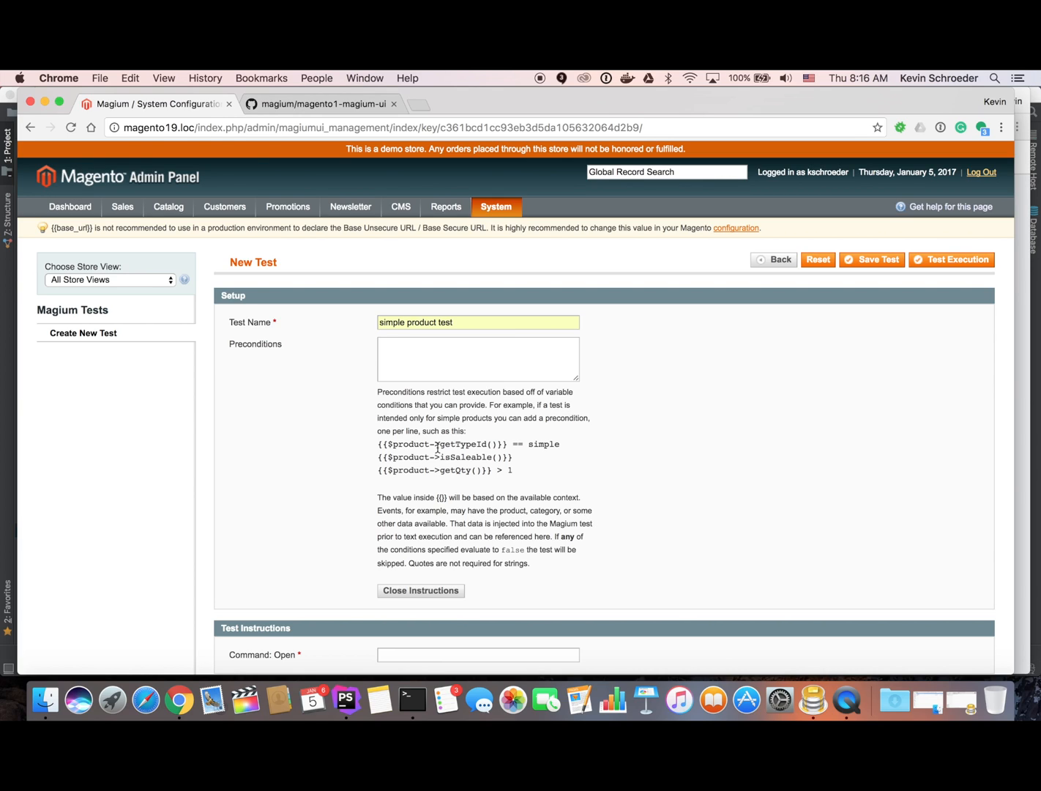
{"action": "left_click_drag", "start_coordinate": [508, 444], "coordinate": [498, 444]}
{"action": "left_click", "coordinate": [567, 454]}
{"action": "left_click", "coordinate": [416, 344]}
{"action": "double_click", "coordinate": [520, 444]}
{"action": "triple_click", "coordinate": [568, 441]}
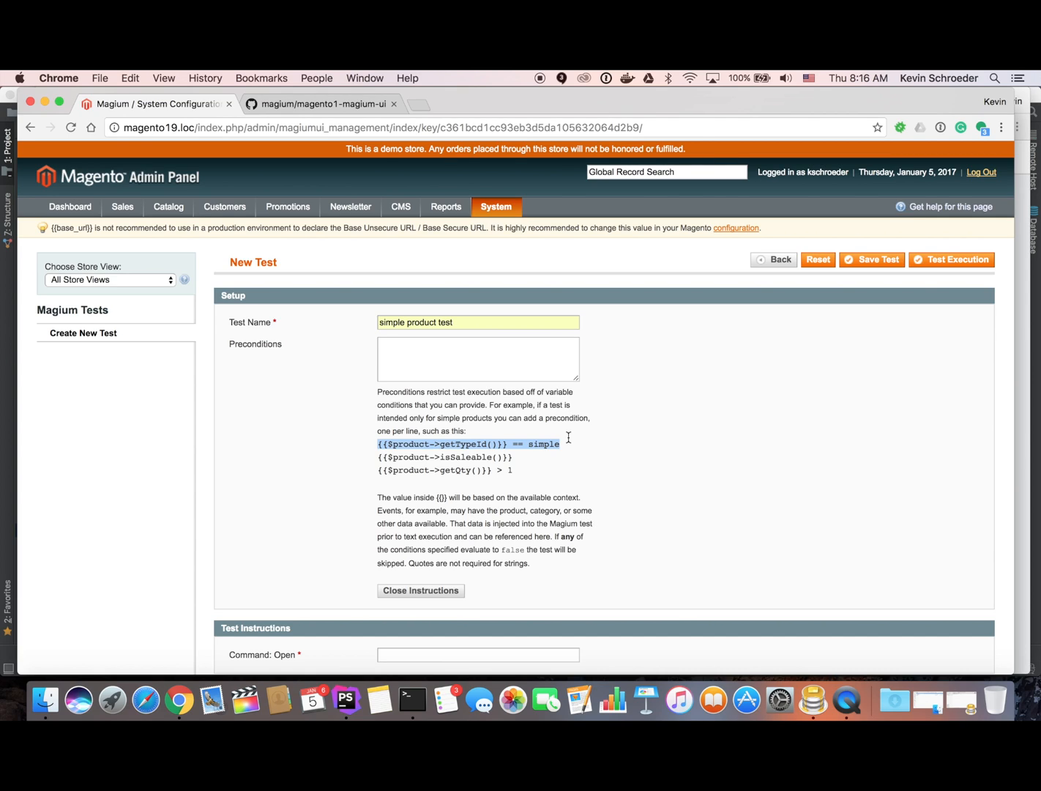
{"action": "mouse_move", "coordinate": [533, 454]}
{"action": "left_mouse_down"}
{"action": "mouse_move", "coordinate": [575, 445]}
{"action": "mouse_move", "coordinate": [543, 477]}
{"action": "mouse_move", "coordinate": [546, 459]}
{"action": "left_mouse_up"}
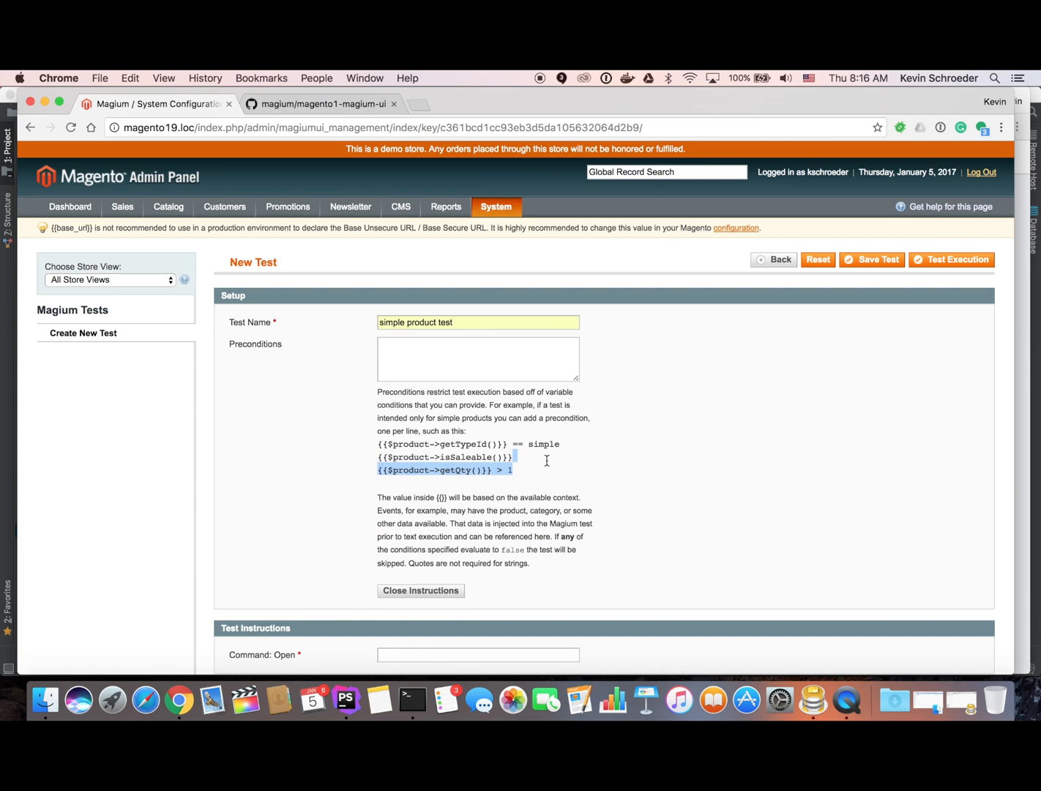
Enter the precondition {{$product->getTypeId()}} == simple, removing the stray characters typed after it.
{"action": "left_click", "coordinate": [547, 460]}
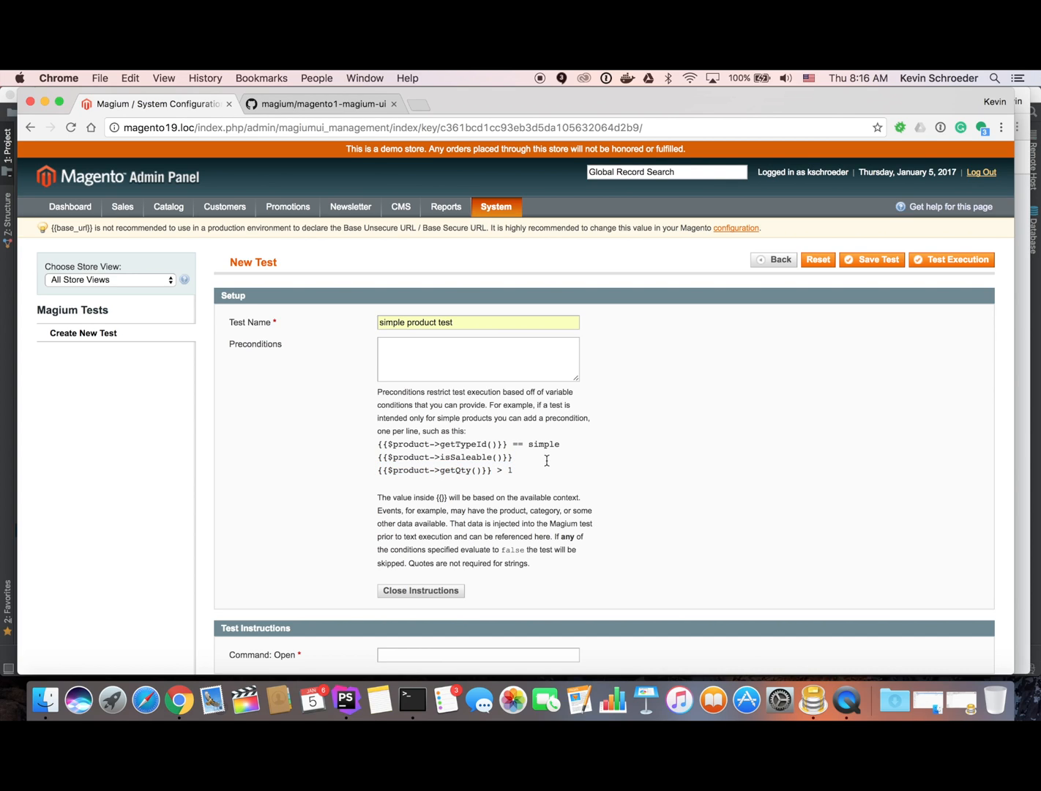
{"action": "left_click", "coordinate": [429, 369]}
{"action": "type", "text": "{{$product->getTypeId()}} == s"}
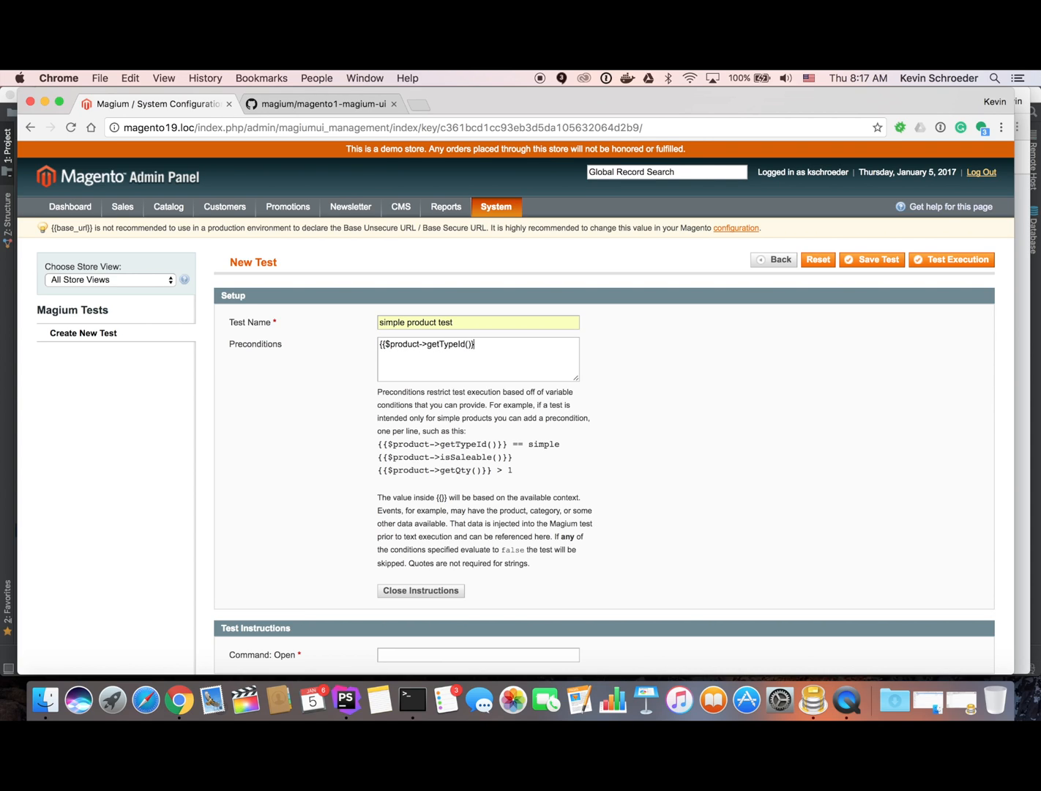
{"action": "type", "text": "imple"}
{"action": "left_click", "coordinate": [476, 344]}
{"action": "type", "text": "--asdfasdf-asdf-adsf"}
{"action": "key", "text": "shift+Left"}
{"action": "key", "text": "shift+Left"}
{"action": "key", "text": "shift+Left"}
{"action": "key", "text": "shift+Left"}
{"action": "key", "text": "shift+Left"}
{"action": "key", "text": "shift+Left"}
{"action": "key", "text": "shift+Left"}
{"action": "key", "text": "shift+Left"}
{"action": "key", "text": "shift+Left"}
{"action": "key", "text": "shift+Left"}
{"action": "key", "text": "shift+Left"}
{"action": "key", "text": "shift+Left"}
{"action": "key", "text": "shift+Left"}
{"action": "key", "text": "shift+Left"}
{"action": "key", "text": "shift+Left"}
{"action": "key", "text": "shift+Left"}
{"action": "key", "text": "shift+Left"}
{"action": "key", "text": "shift+Left"}
{"action": "key", "text": "shift+Left"}
{"action": "key", "text": "shift+Left"}
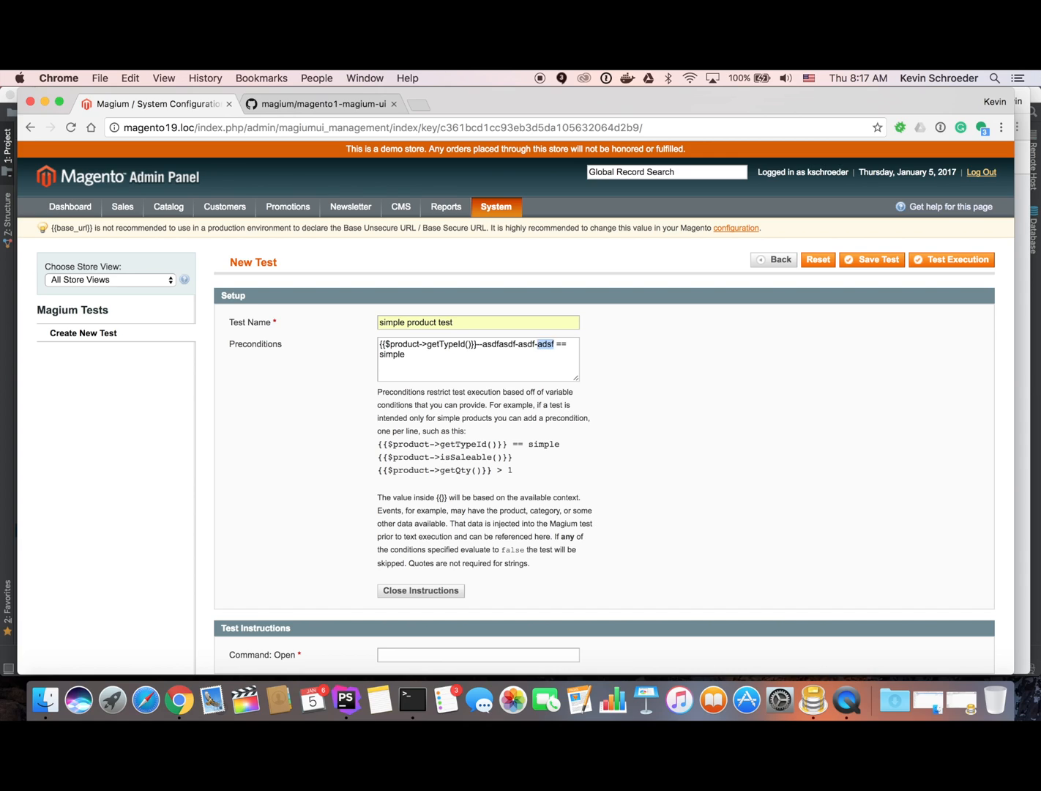
{"action": "key", "text": "shift+Left"}
{"action": "key", "text": "BackSpace"}
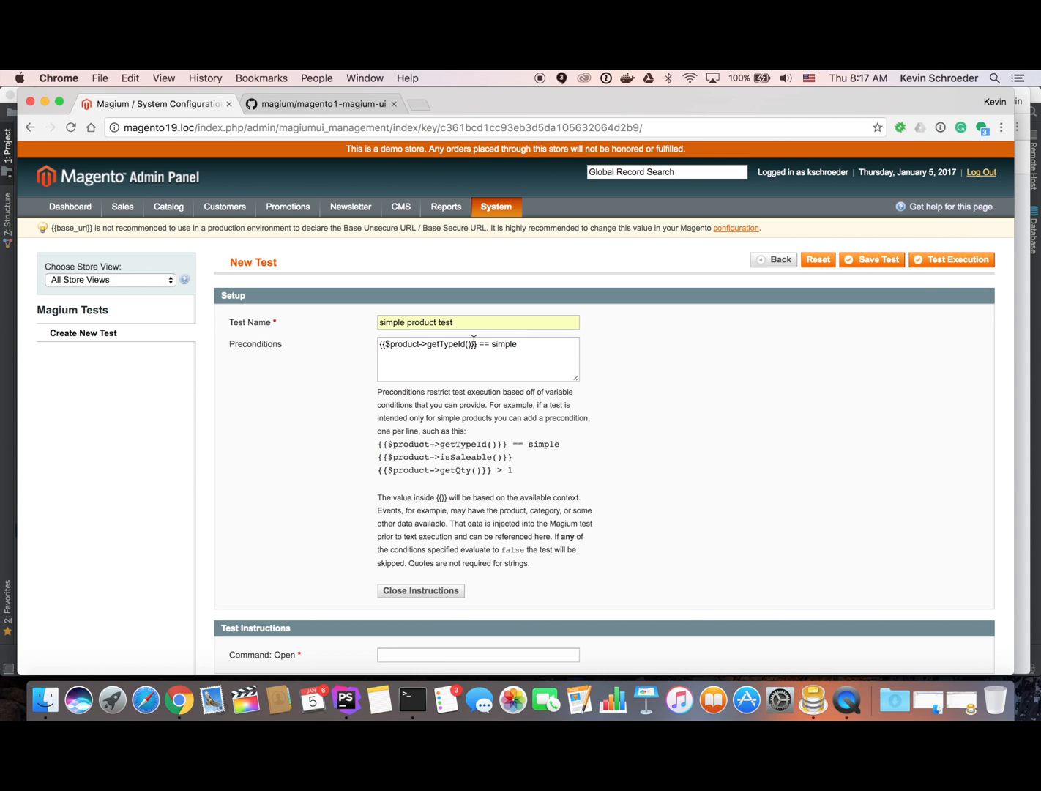
Set the Open command to {{$product->getProductUrl()}} from the variable suggestions and save the test.
{"action": "left_click", "coordinate": [416, 592]}
{"action": "left_click", "coordinate": [429, 454]}
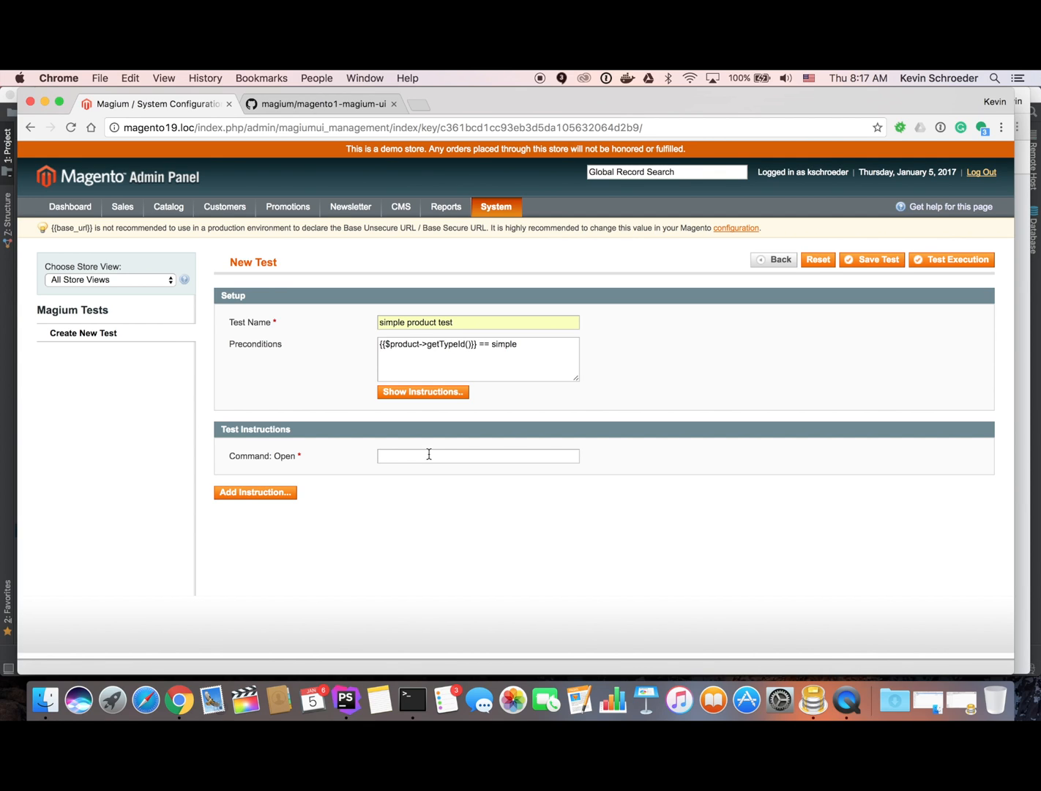
{"action": "type", "text": "{{"}
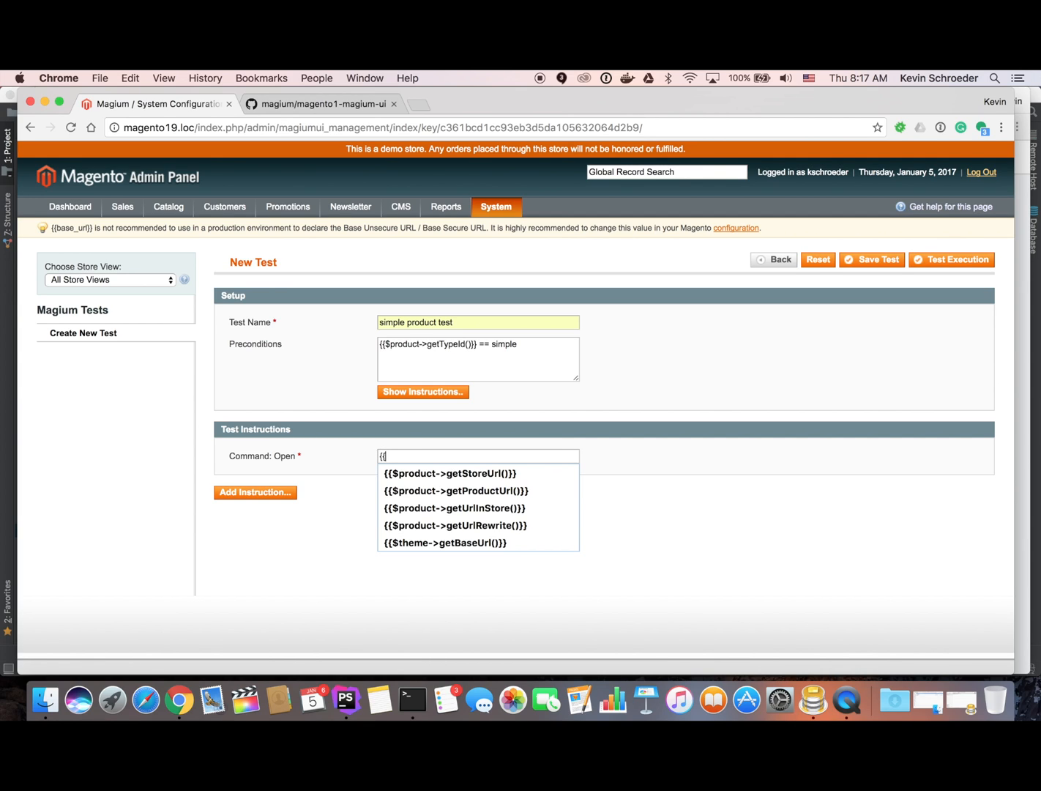
{"action": "key", "text": "Down"}
{"action": "key", "text": "Down"}
{"action": "left_click", "coordinate": [500, 491]}
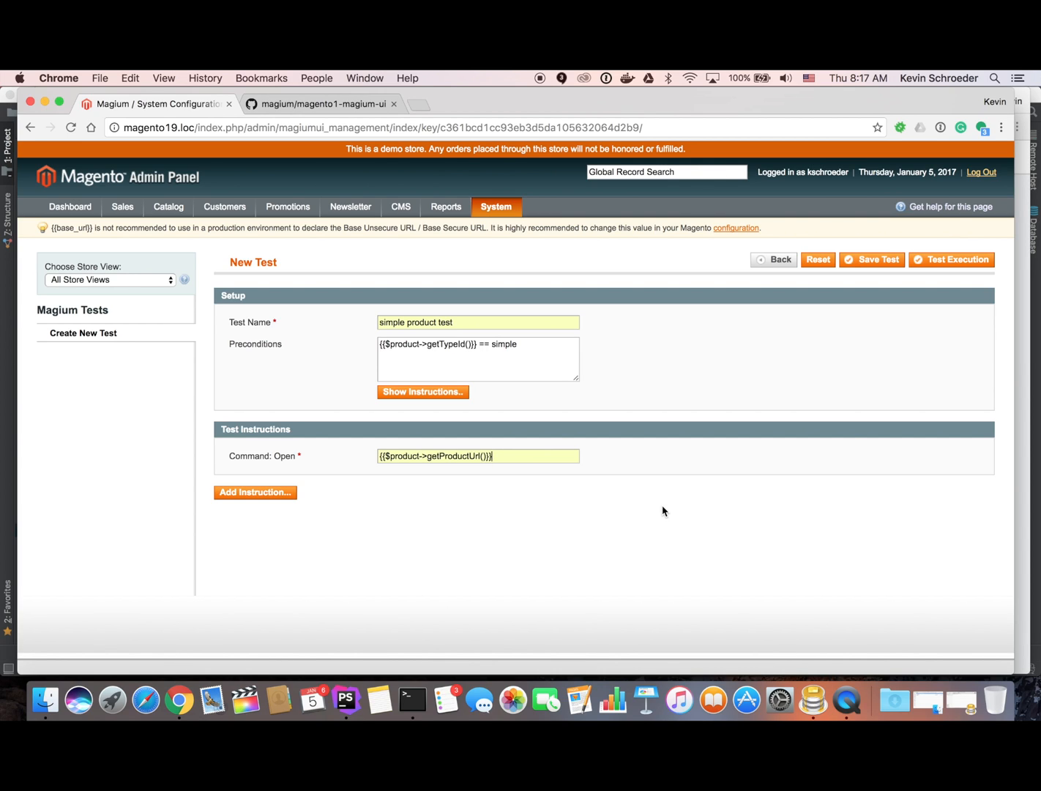
{"action": "left_click", "coordinate": [878, 265]}
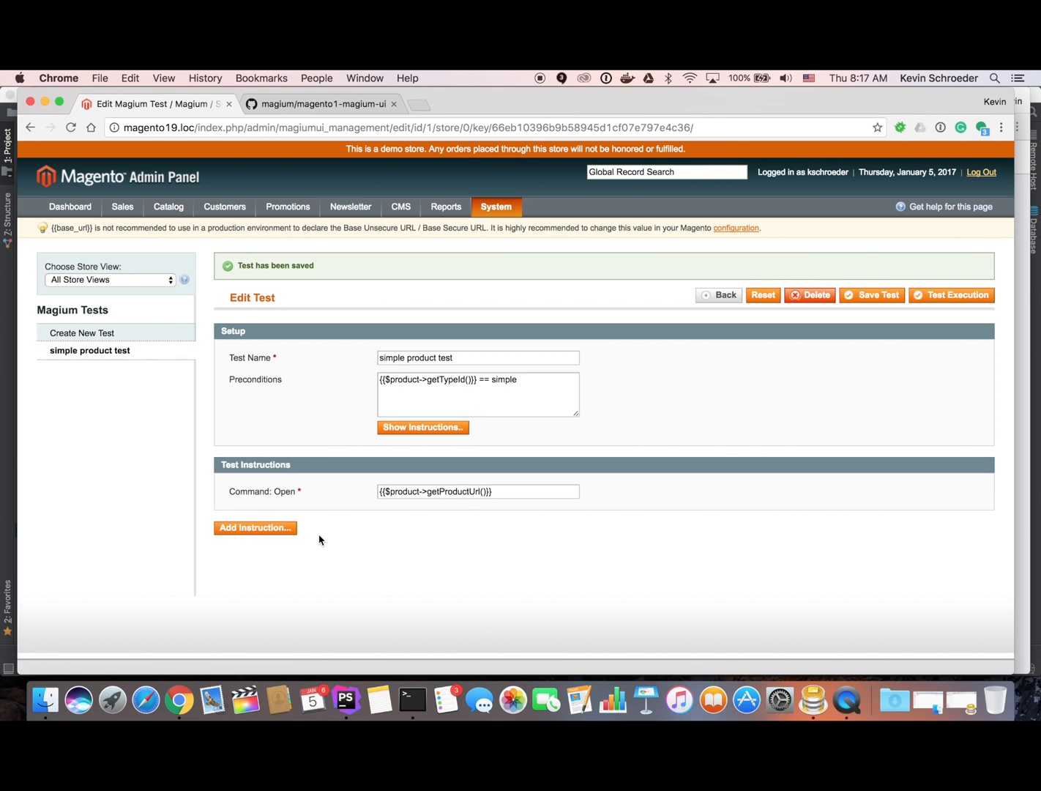
Create a Browser\TitleContains assertion instruction with a partially entered {{ parameter.
{"action": "left_click", "coordinate": [287, 529]}
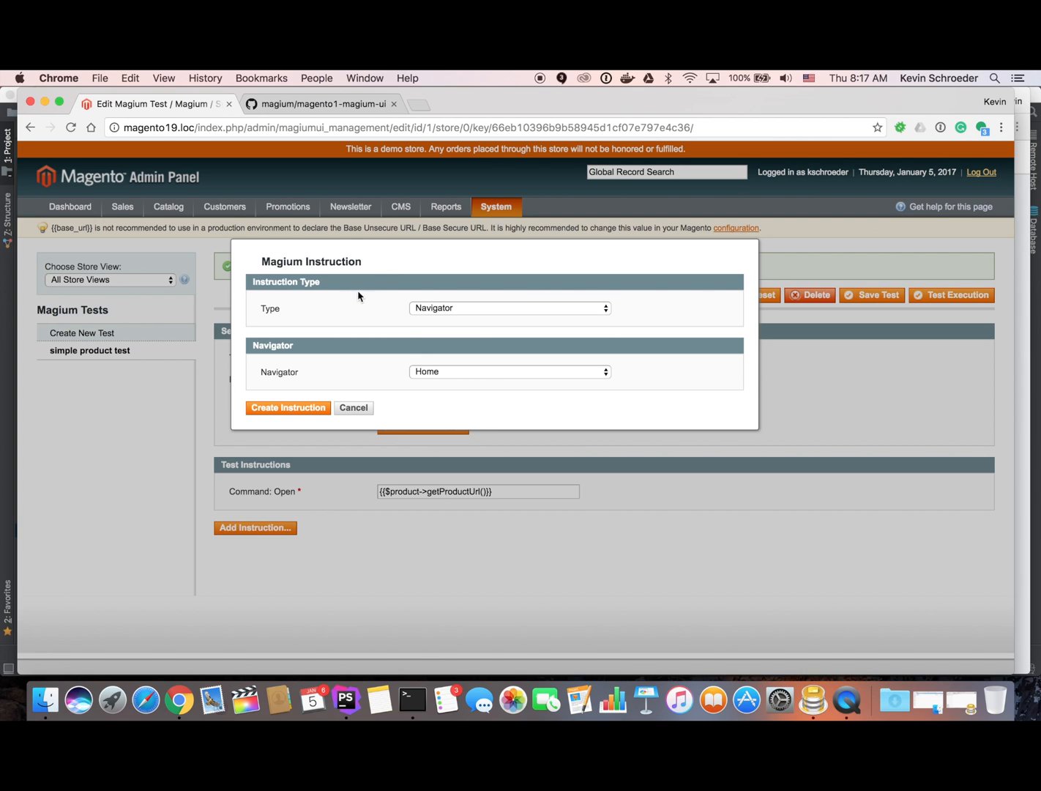
{"action": "left_click", "coordinate": [432, 311]}
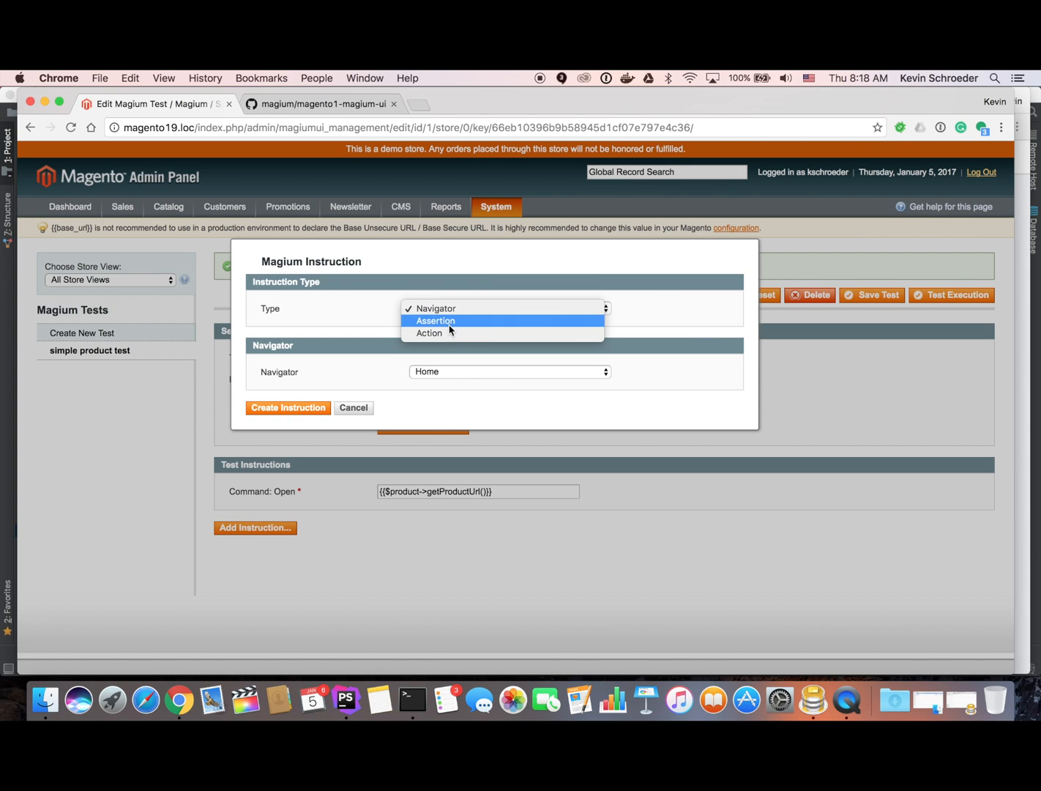
{"action": "left_click", "coordinate": [449, 322]}
{"action": "left_click", "coordinate": [442, 373]}
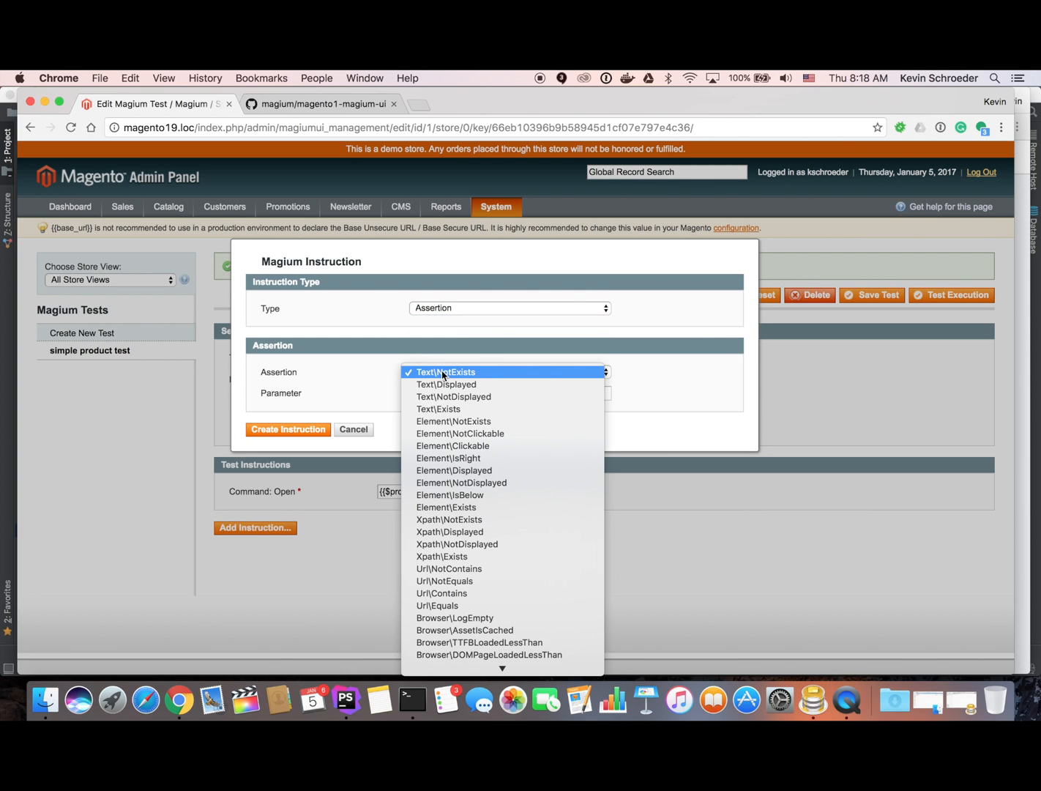
{"action": "scroll", "coordinate": [495, 484], "scroll_direction": "down", "scroll_amount": 2}
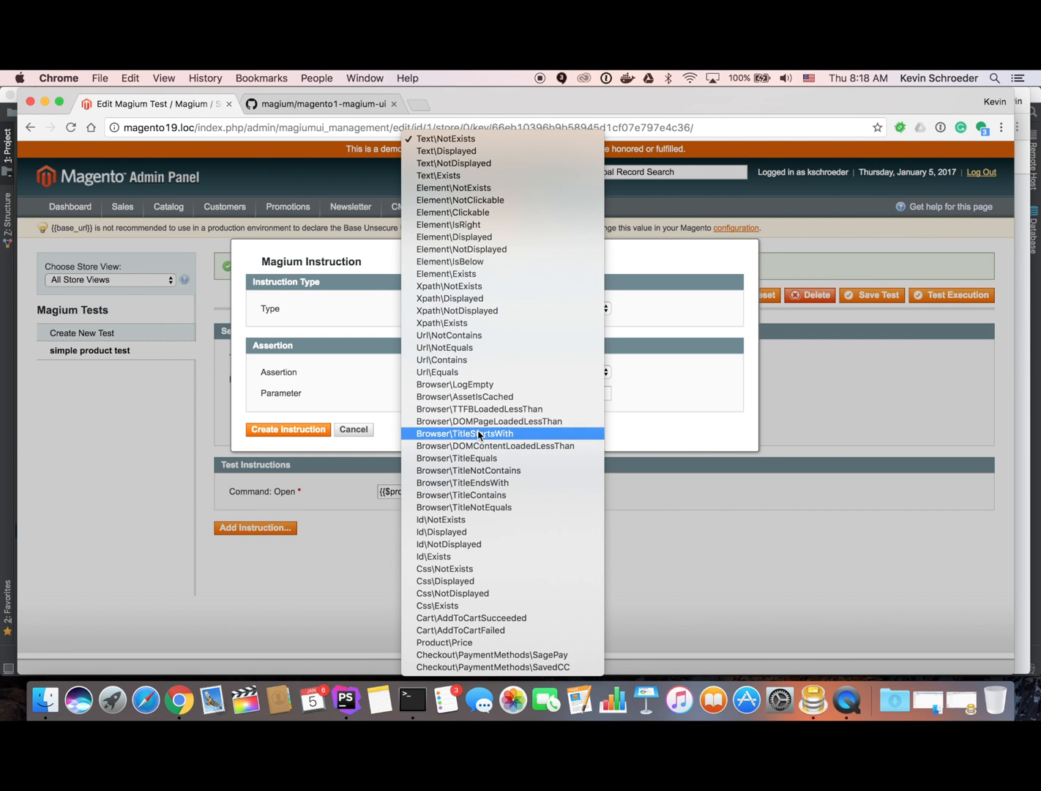
{"action": "left_click", "coordinate": [465, 495]}
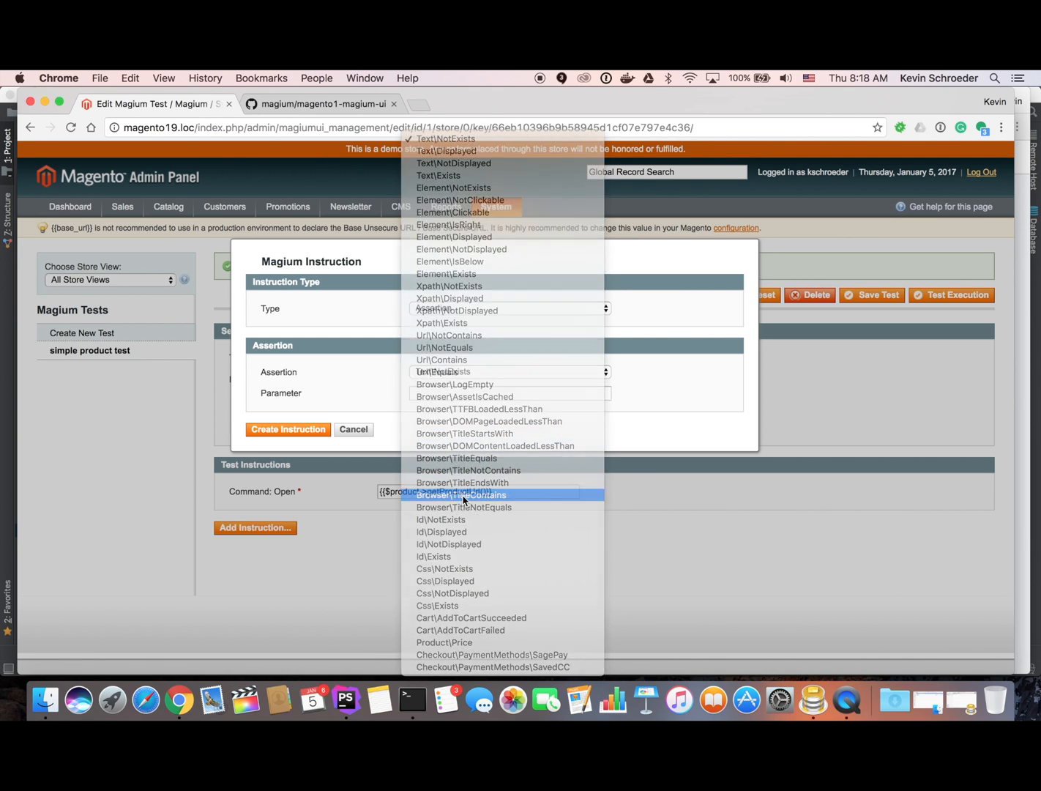
{"action": "left_click", "coordinate": [469, 396]}
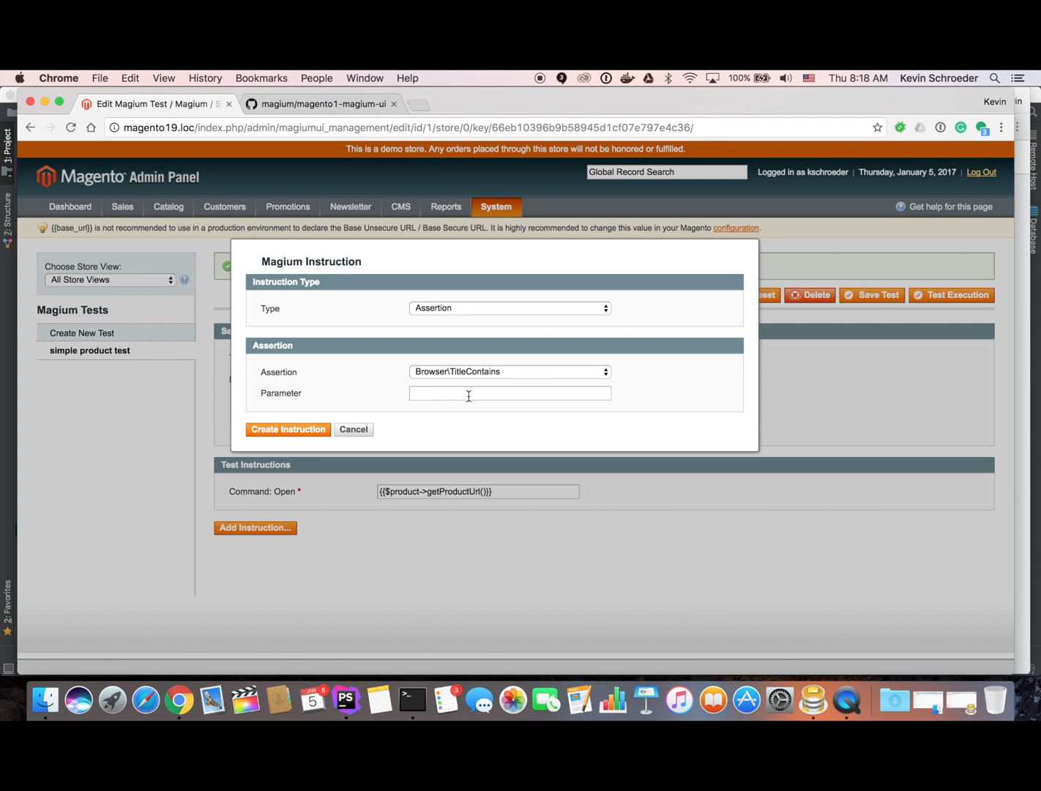
{"action": "type", "text": "{{"}
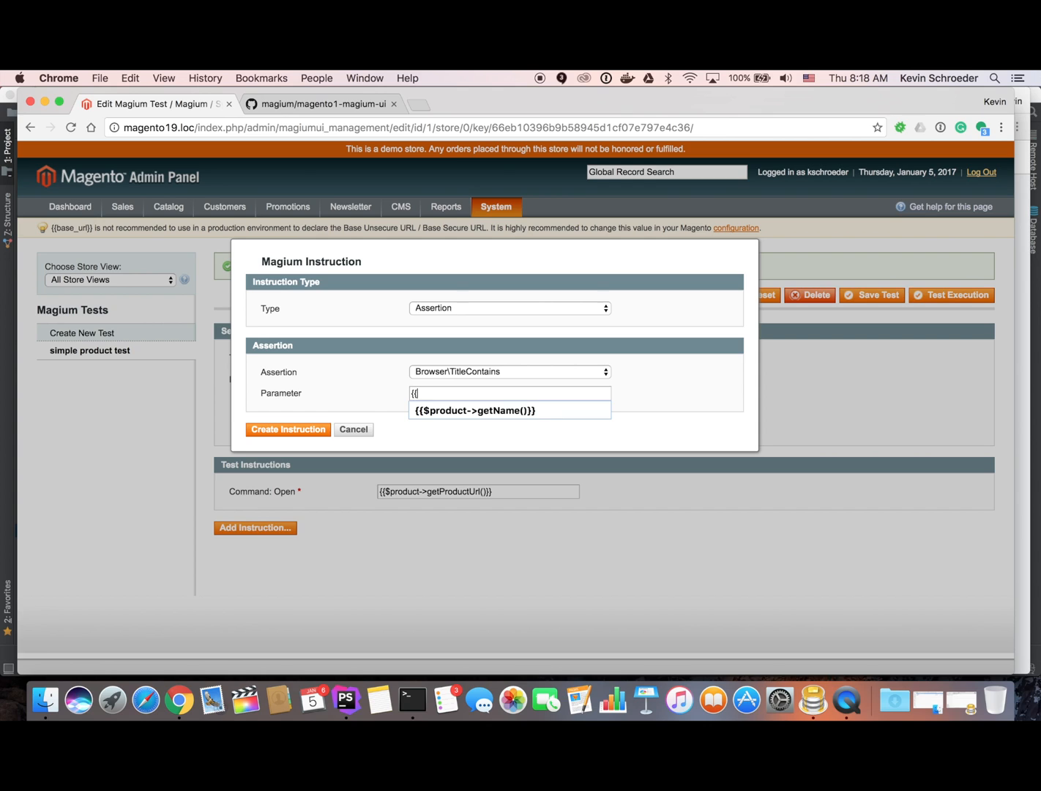
{"action": "key", "text": "Down"}
{"action": "key", "text": "Escape"}
{"action": "left_click", "coordinate": [305, 431]}
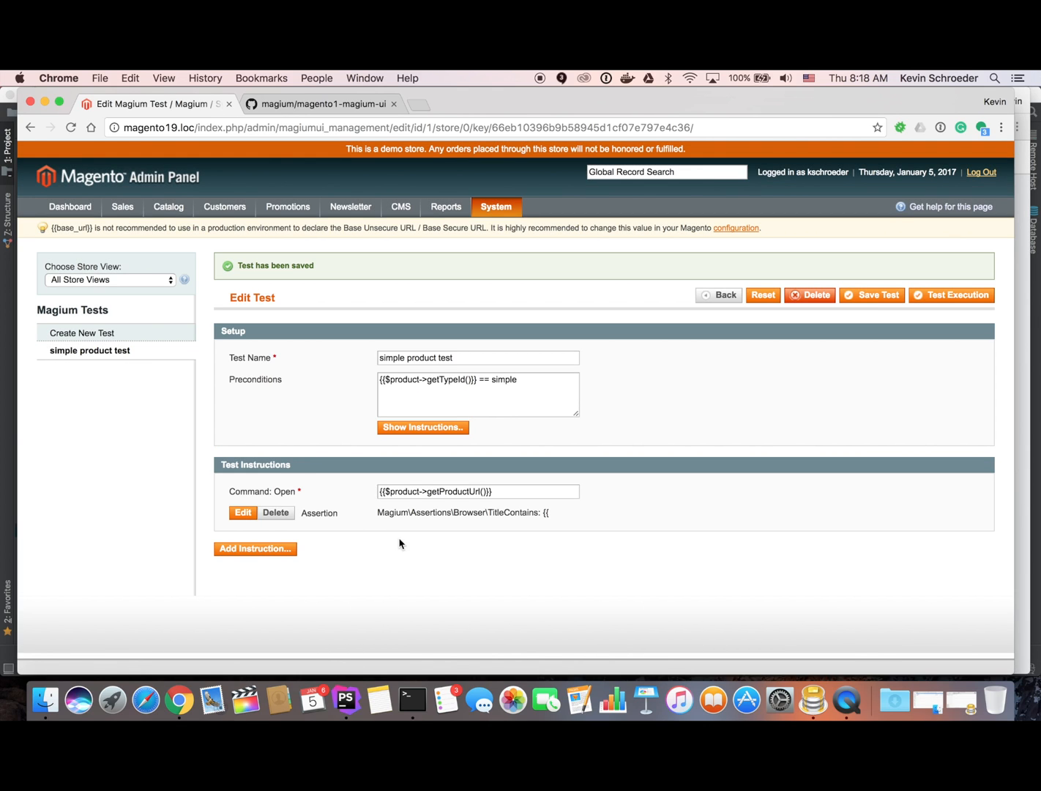
Correct the assertion's parameter to {{$product->getName()}} and save the instruction.
{"action": "left_click", "coordinate": [247, 514]}
{"action": "left_click", "coordinate": [487, 393]}
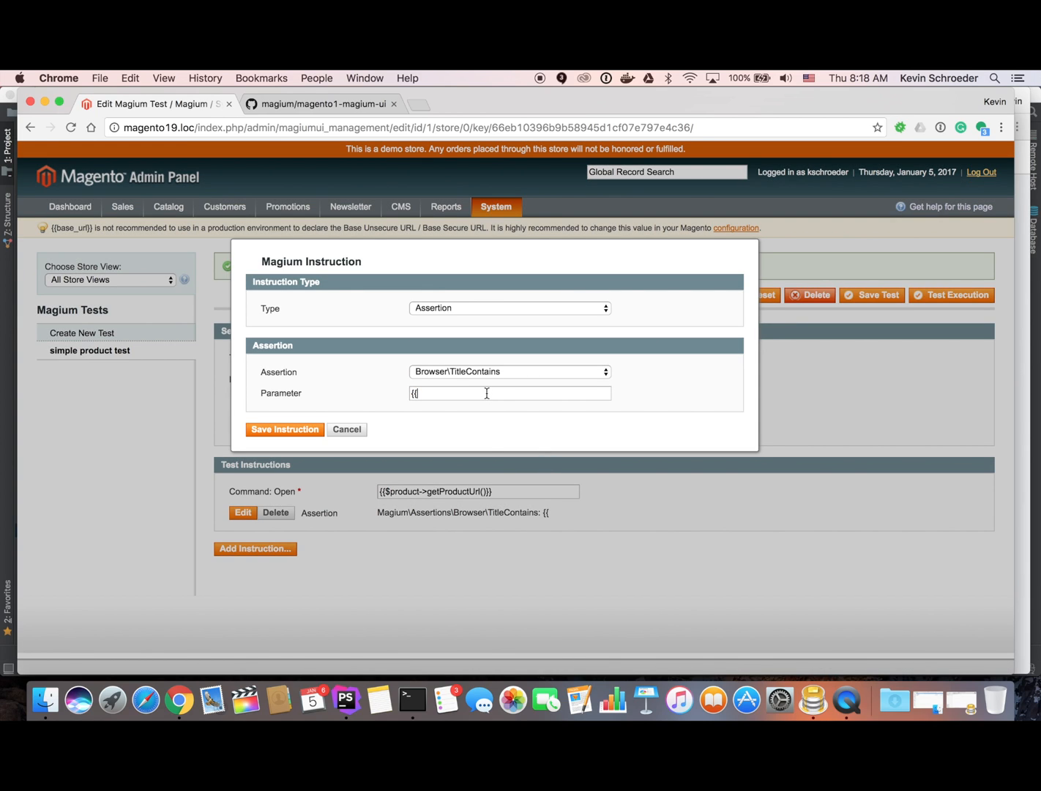
{"action": "type", "text": "p"}
{"action": "key", "text": "BackSpace"}
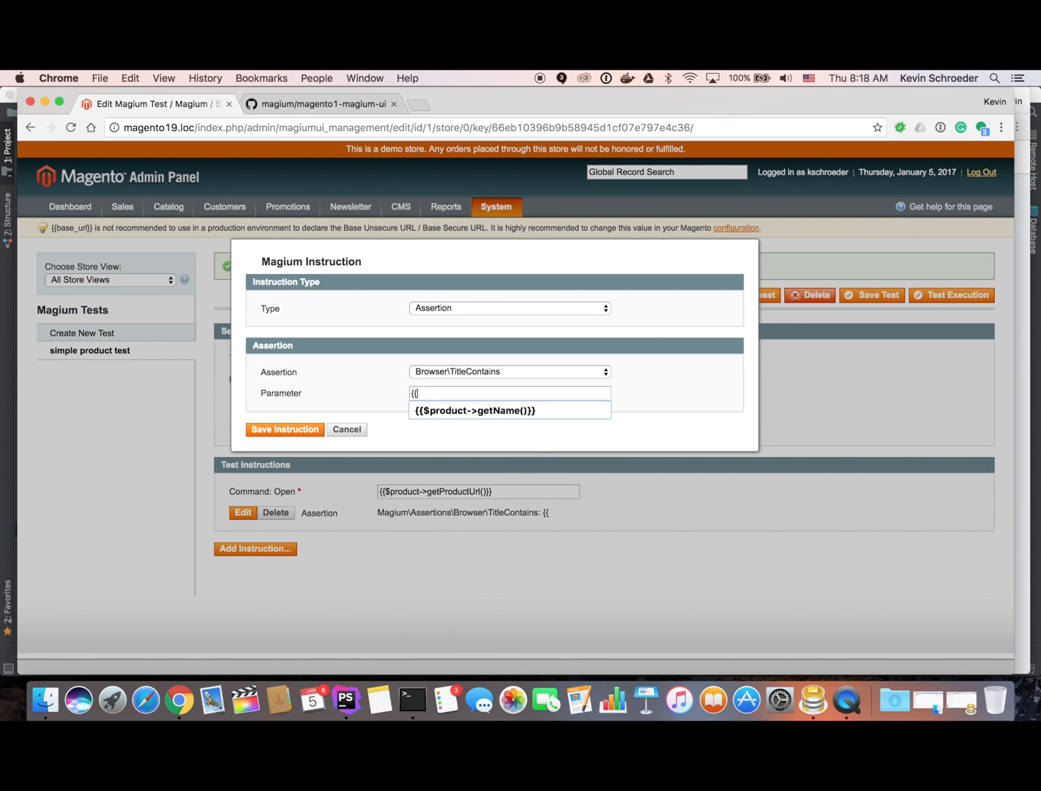
{"action": "left_click", "coordinate": [554, 411]}
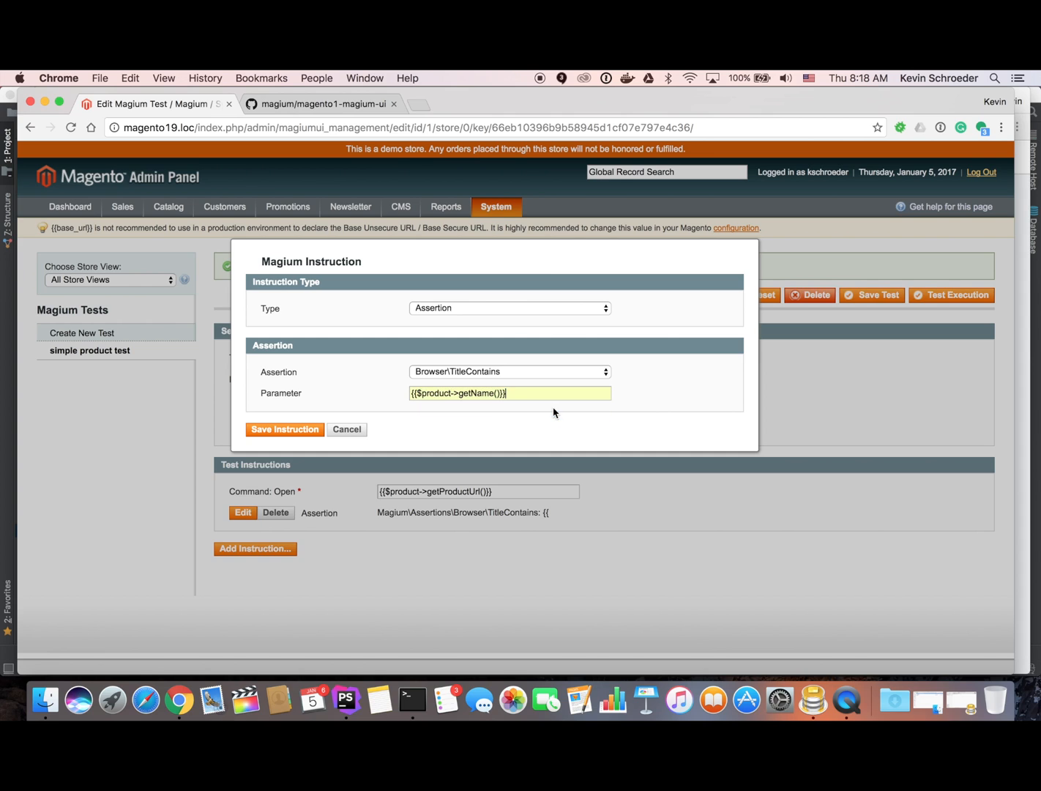
{"action": "left_click", "coordinate": [269, 431]}
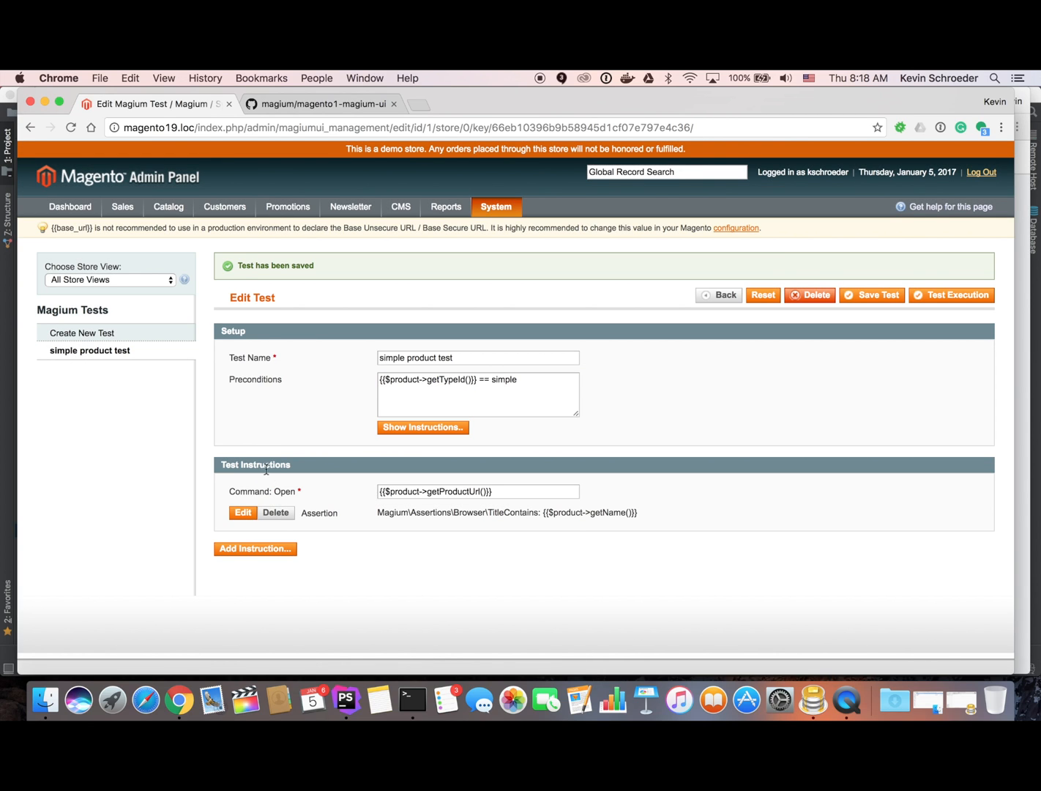
{"action": "left_click", "coordinate": [272, 551]}
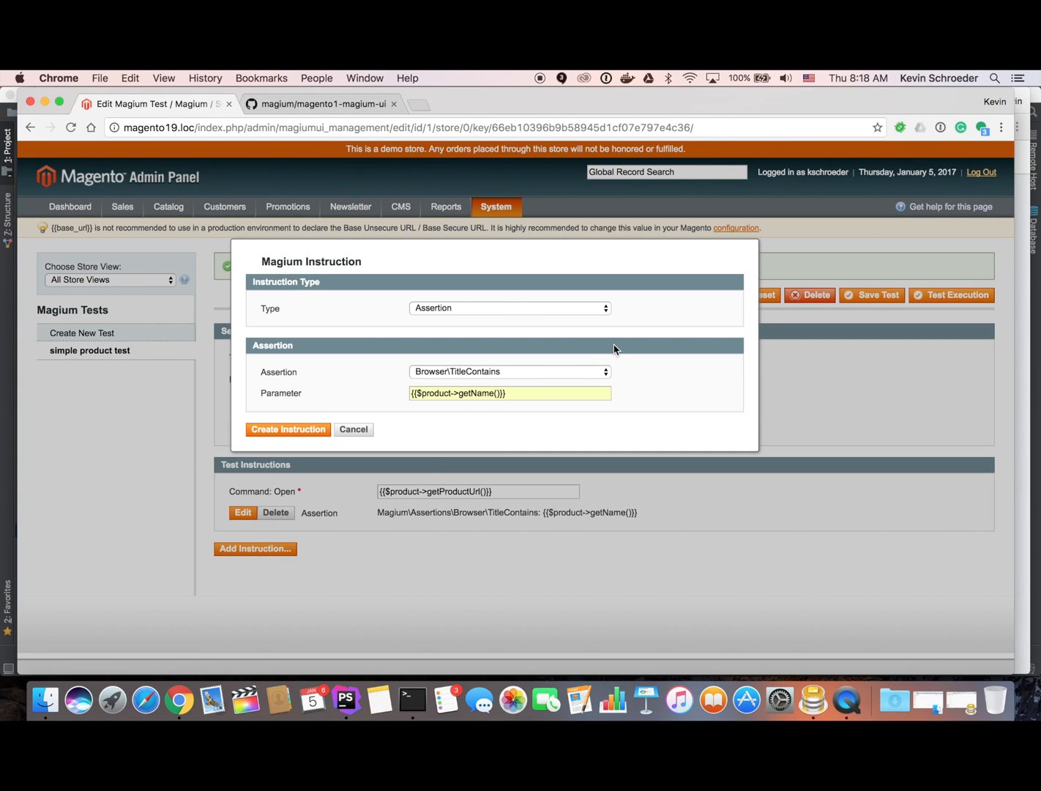
Add a Cart\AddSimpleProductToCart action instruction, then save the test.
{"action": "left_click", "coordinate": [508, 308]}
{"action": "left_click", "coordinate": [462, 322]}
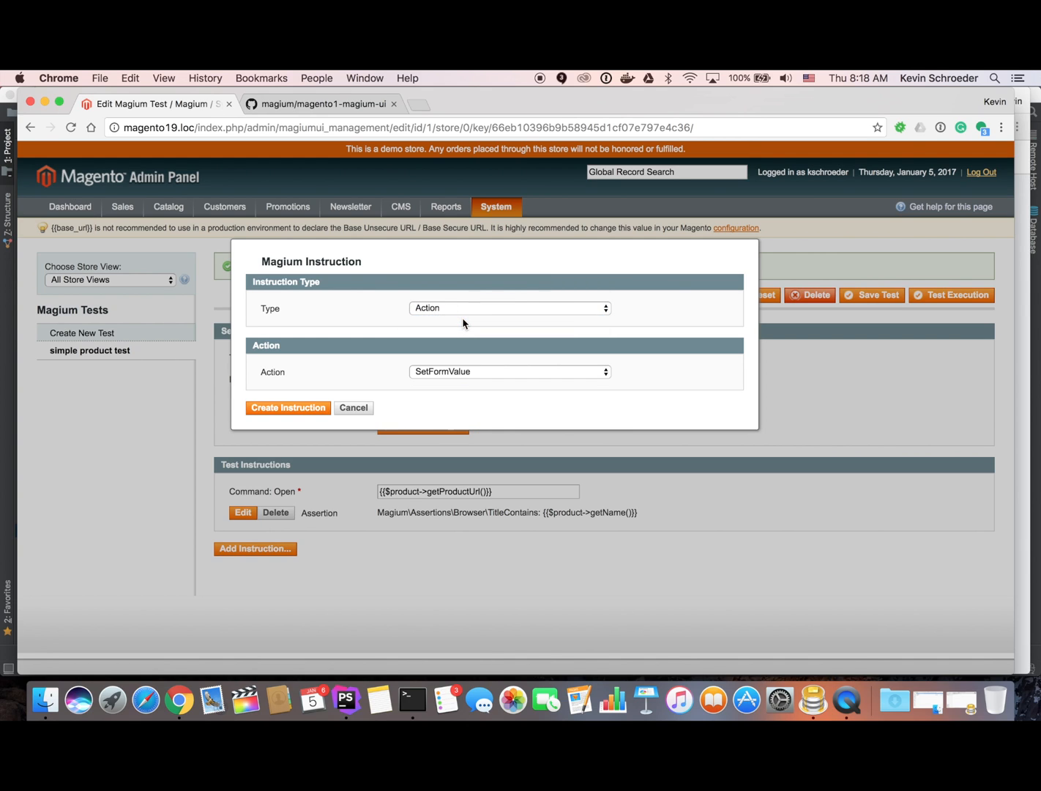
{"action": "left_click", "coordinate": [458, 374]}
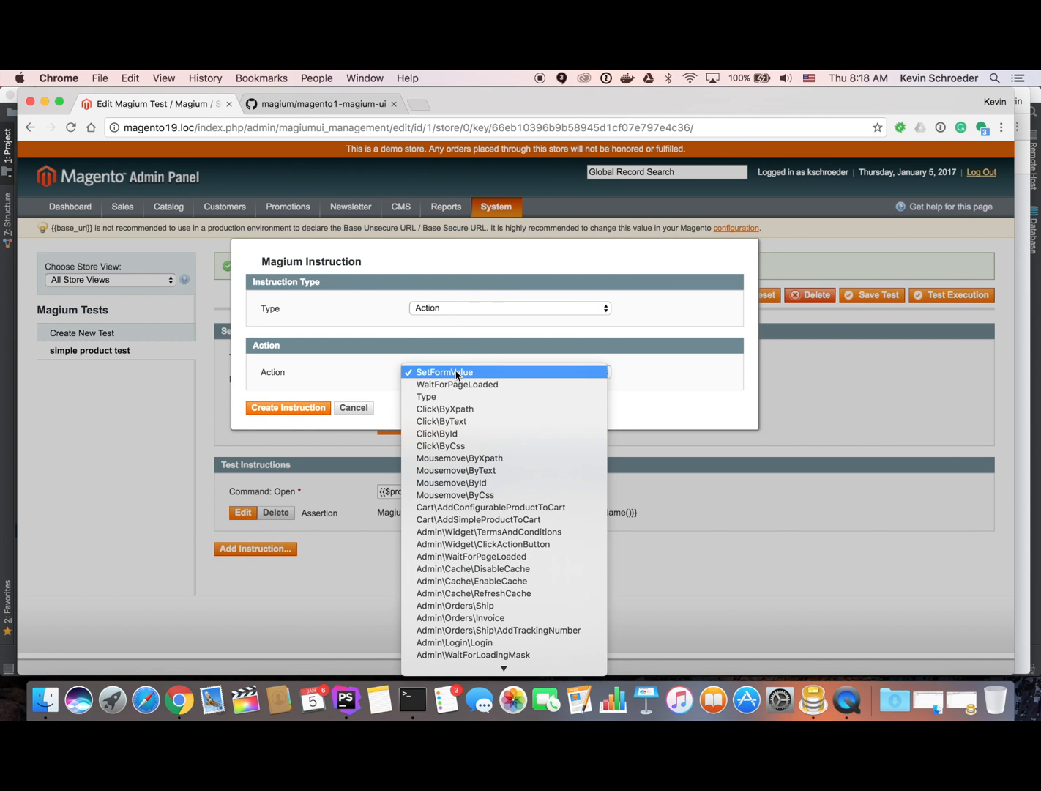
{"action": "left_click", "coordinate": [463, 520]}
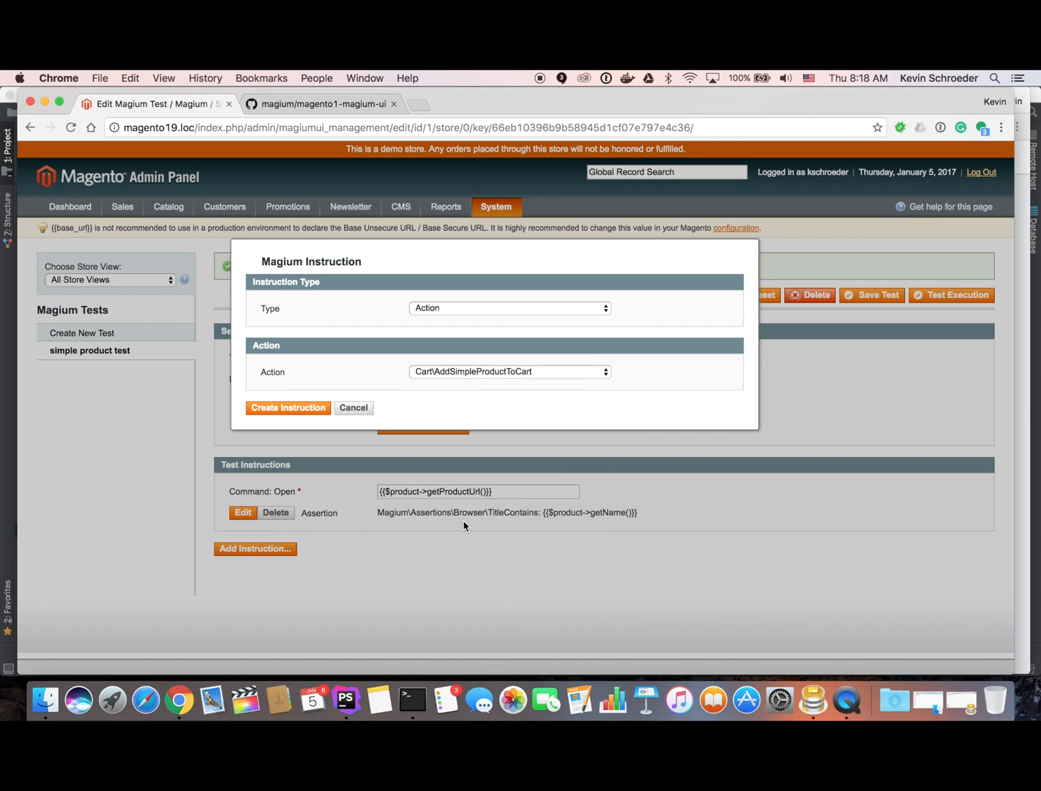
{"action": "left_click", "coordinate": [286, 407]}
{"action": "left_click", "coordinate": [860, 295]}
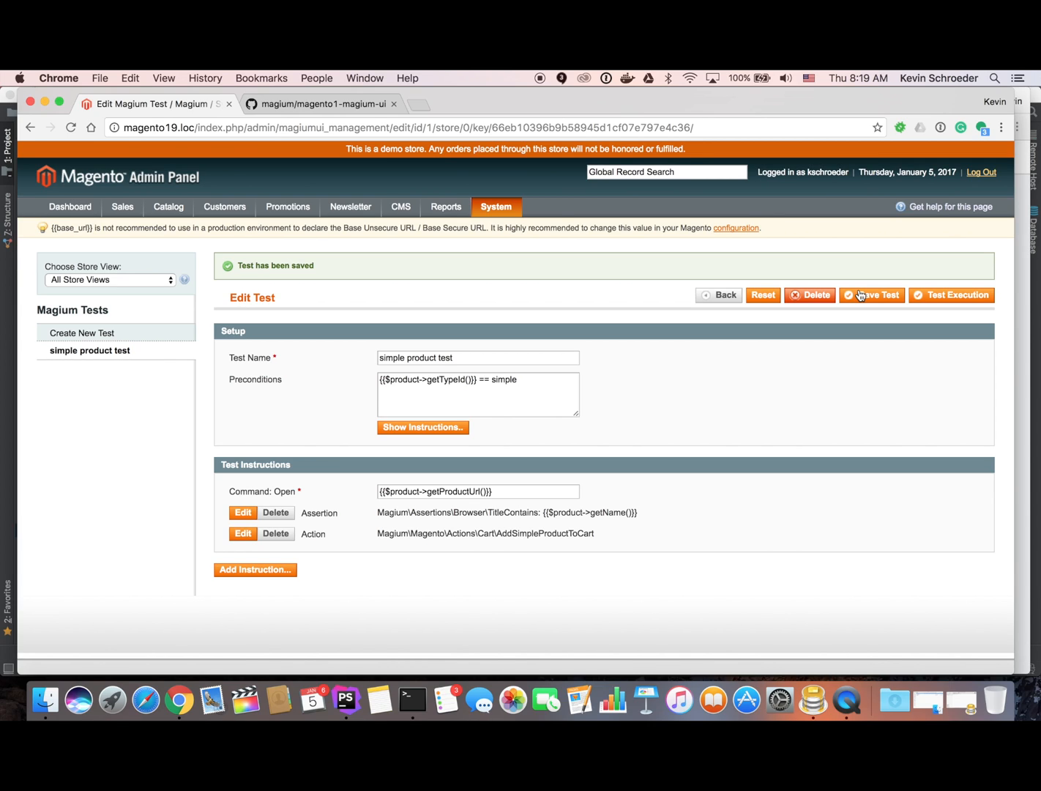
Inject 'product' as catalog/product with primary key 549 and execute the test.
{"action": "left_click", "coordinate": [937, 296]}
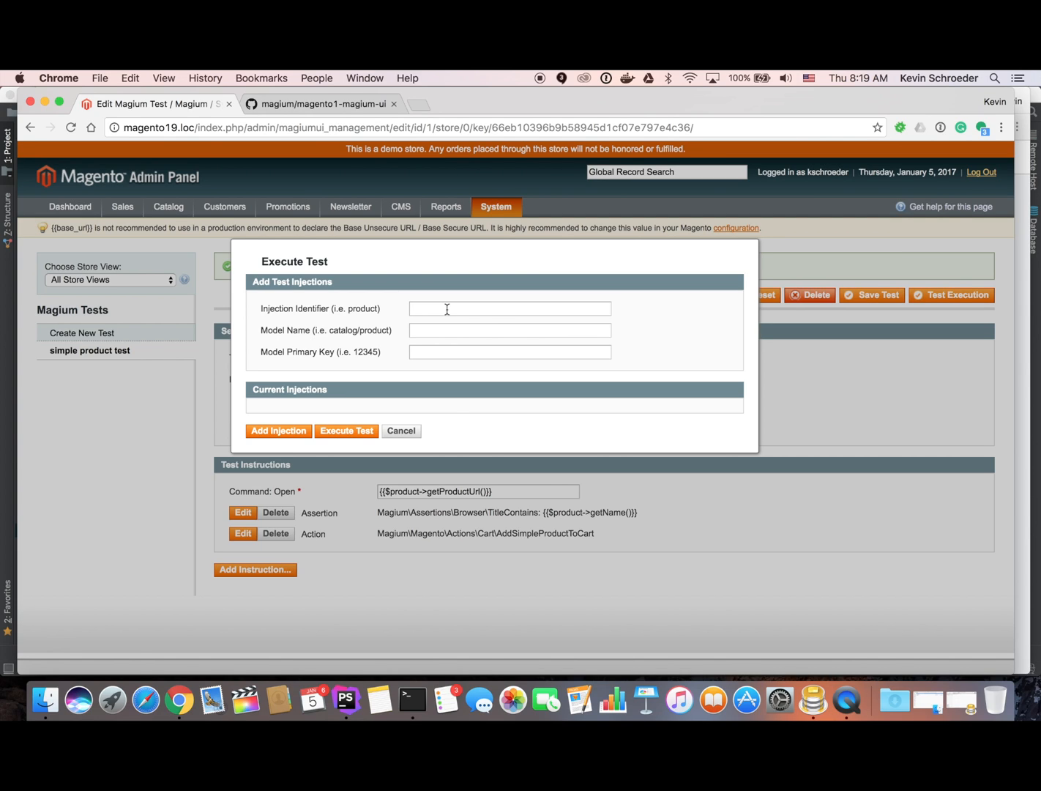
{"action": "type", "text": "product"}
{"action": "left_click", "coordinate": [476, 334]}
{"action": "type", "text": "catalog/product"}
{"action": "left_click", "coordinate": [434, 352]}
{"action": "type", "text": "549"}
{"action": "left_click", "coordinate": [287, 430]}
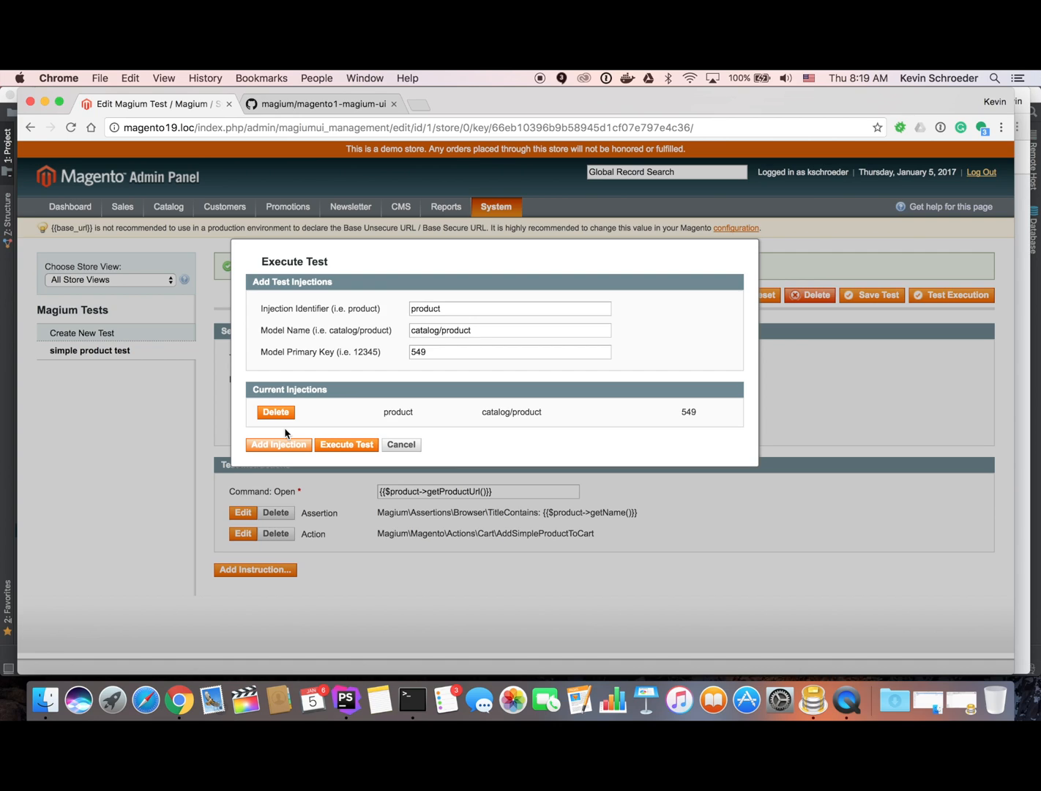
{"action": "left_click", "coordinate": [356, 445]}
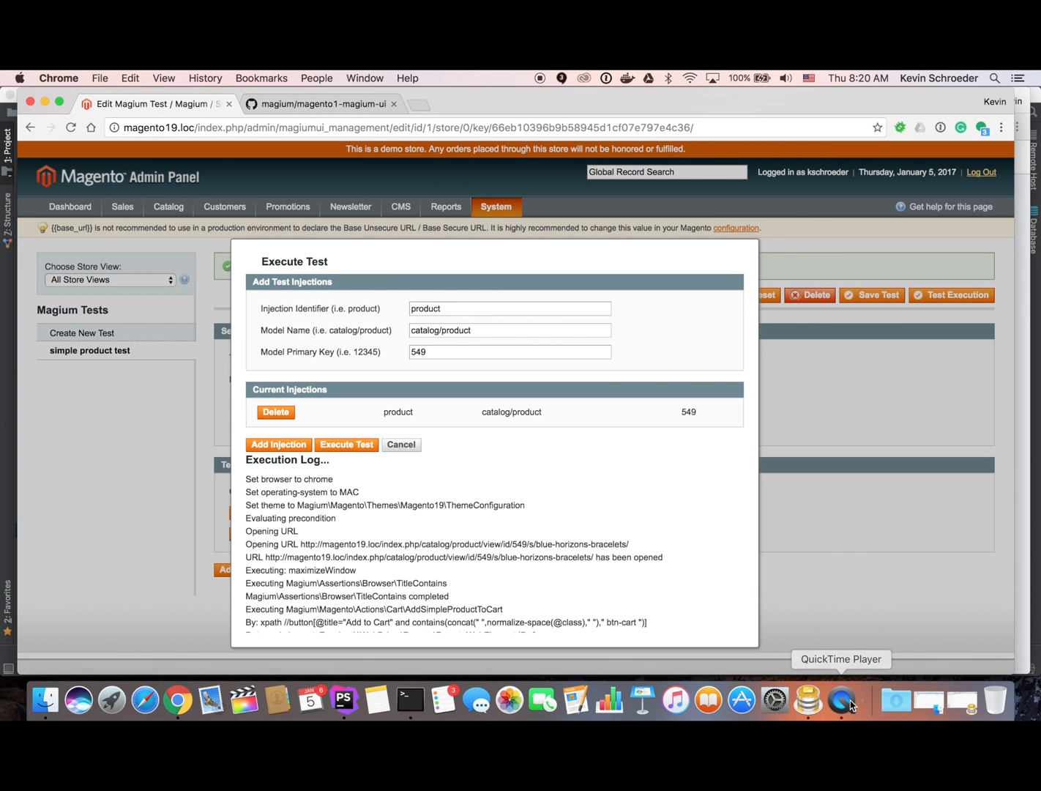
Check the Execution Log shows status passed, then close the execution window.
{"action": "scroll", "coordinate": [481, 538], "scroll_direction": "down", "scroll_amount": 3}
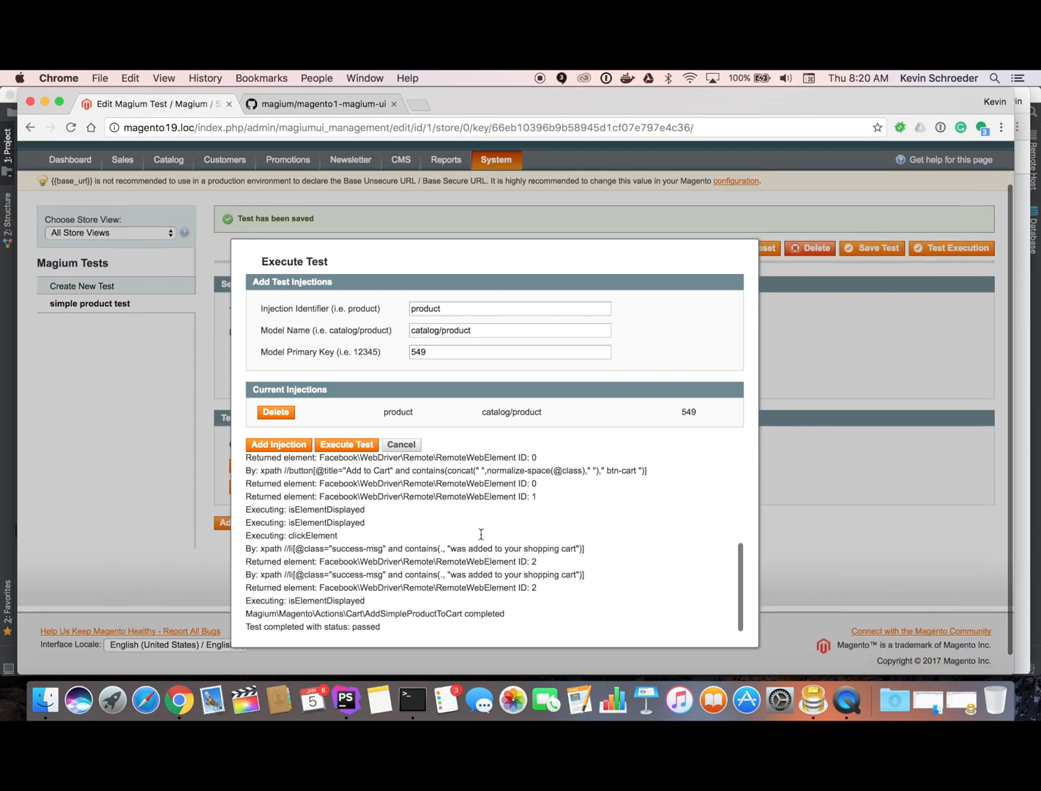
{"action": "scroll", "coordinate": [482, 535], "scroll_direction": "up", "scroll_amount": 2}
{"action": "scroll", "coordinate": [481, 534], "scroll_direction": "up", "scroll_amount": 10}
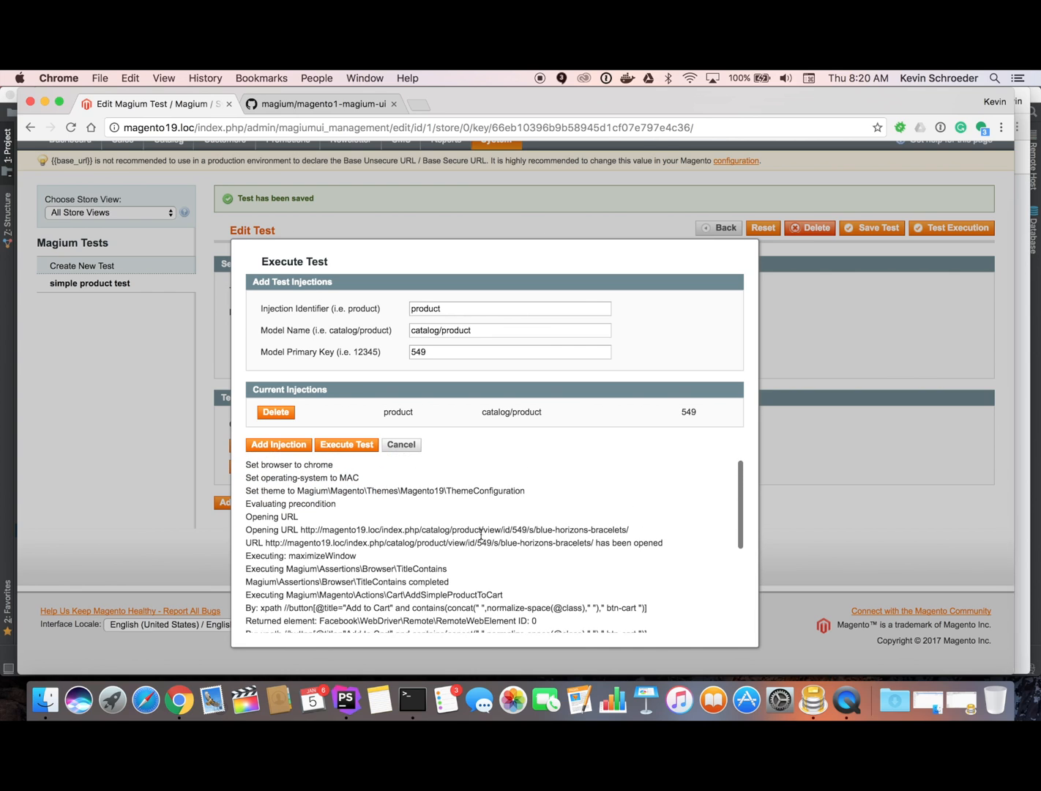
{"action": "scroll", "coordinate": [481, 538], "scroll_direction": "up", "scroll_amount": 2}
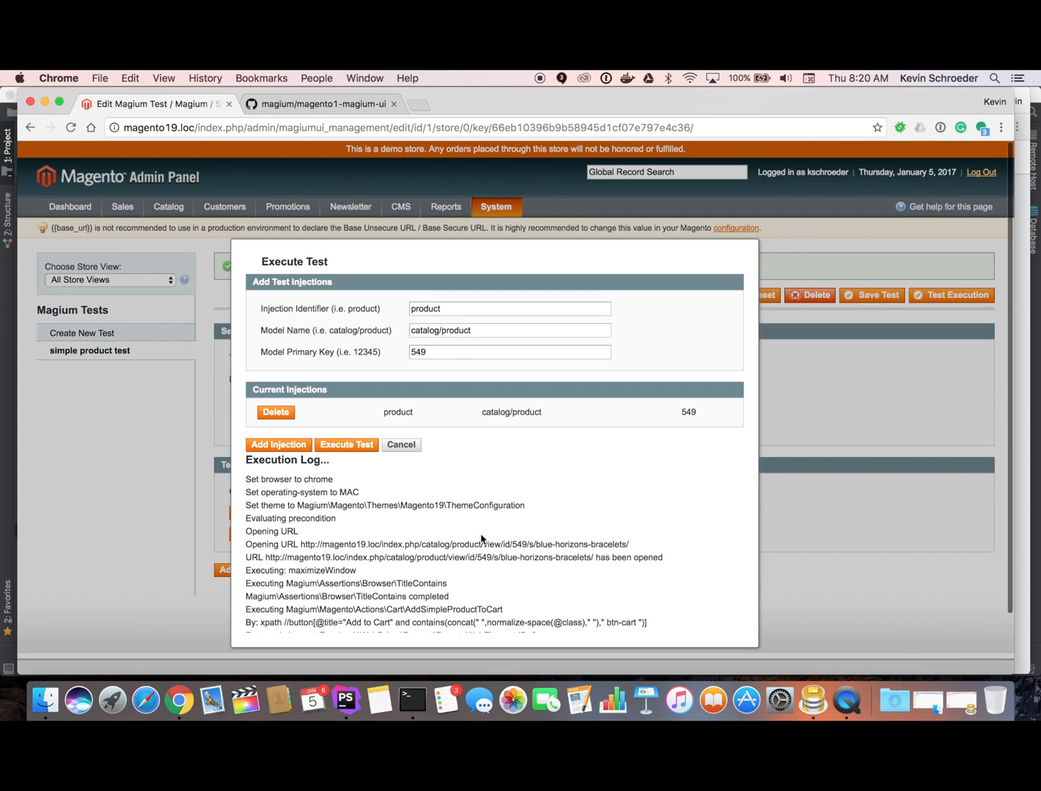
{"action": "left_click", "coordinate": [405, 444]}
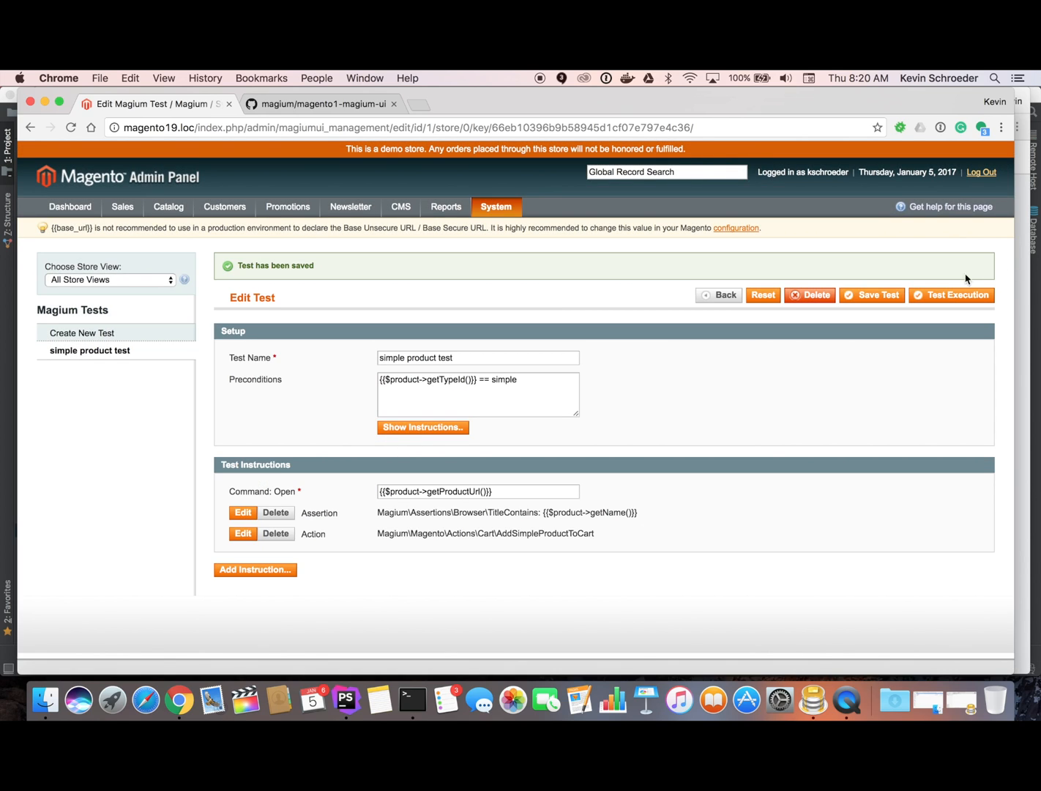
Save the test again and go to System > Magium > Test Execution.
{"action": "left_click", "coordinate": [878, 298]}
{"action": "mouse_move", "coordinate": [520, 209]}
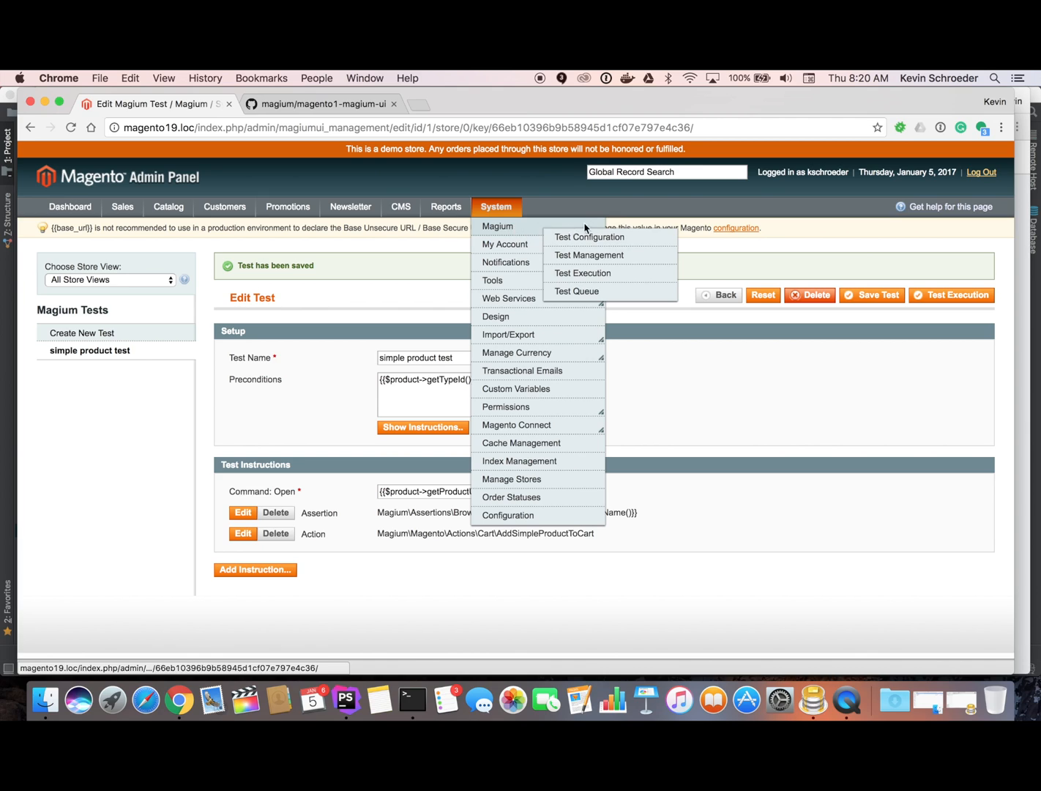
{"action": "left_click", "coordinate": [604, 276]}
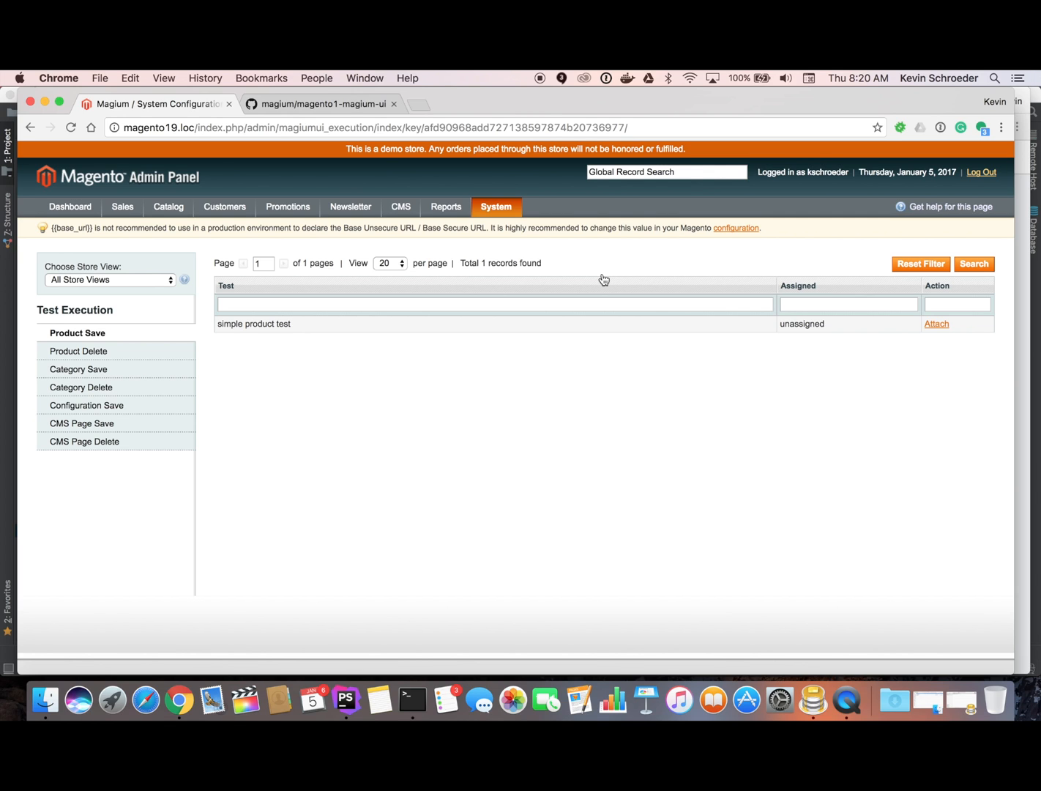
{"action": "key", "text": "super+Tab"}
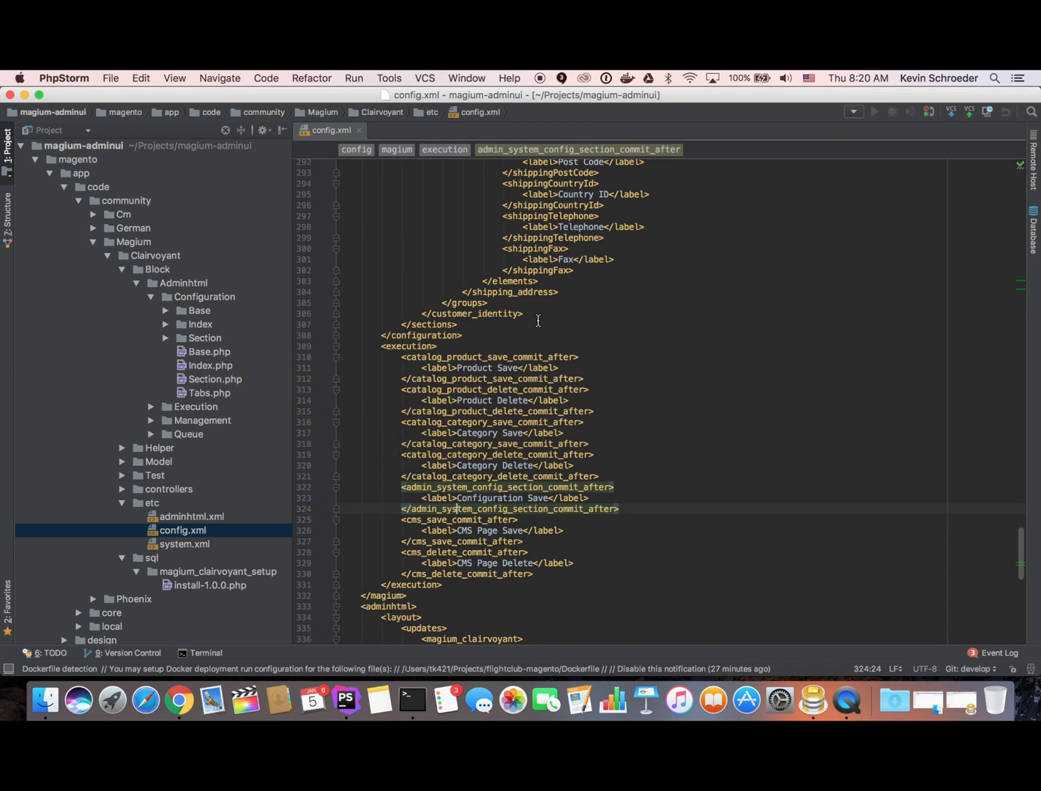
{"action": "left_click_drag", "start_coordinate": [388, 351], "coordinate": [544, 529]}
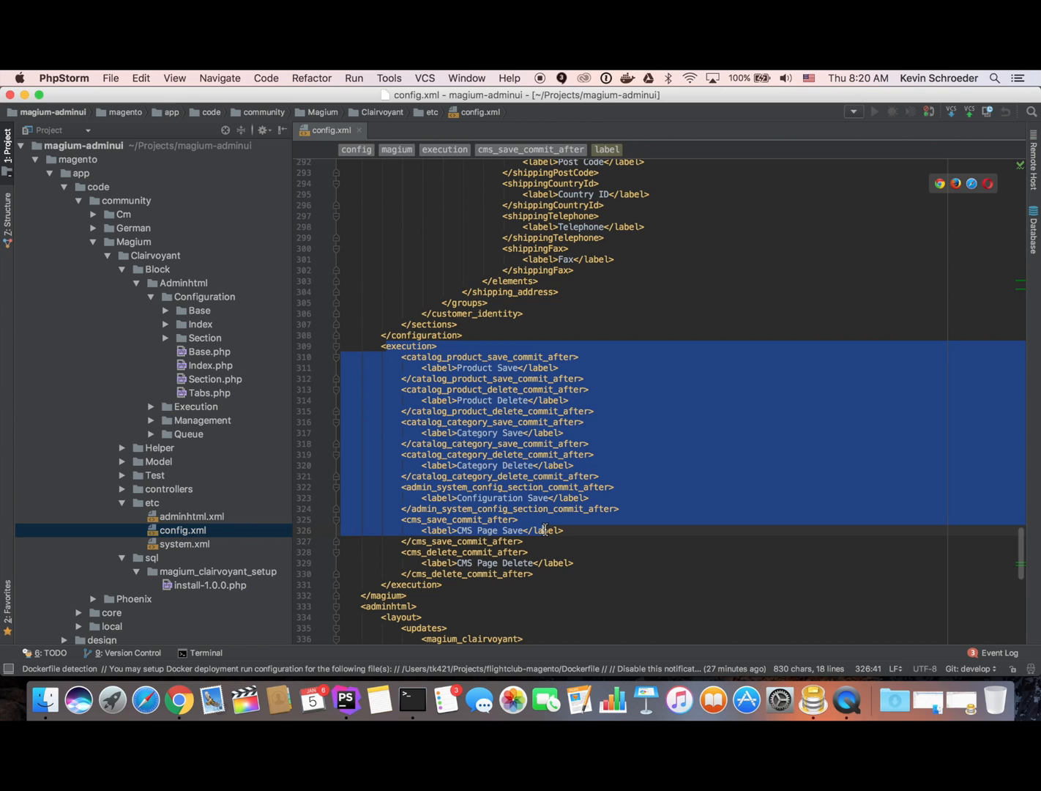
{"action": "left_click", "coordinate": [544, 529]}
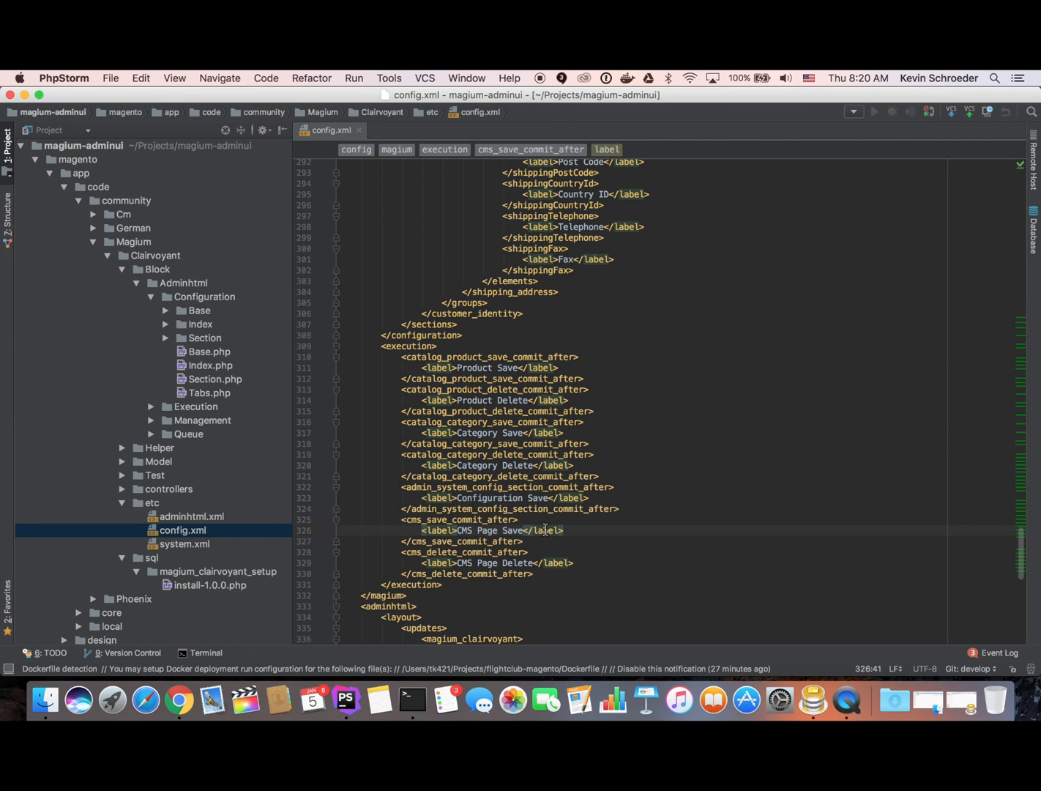
{"action": "key", "text": "super+Tab"}
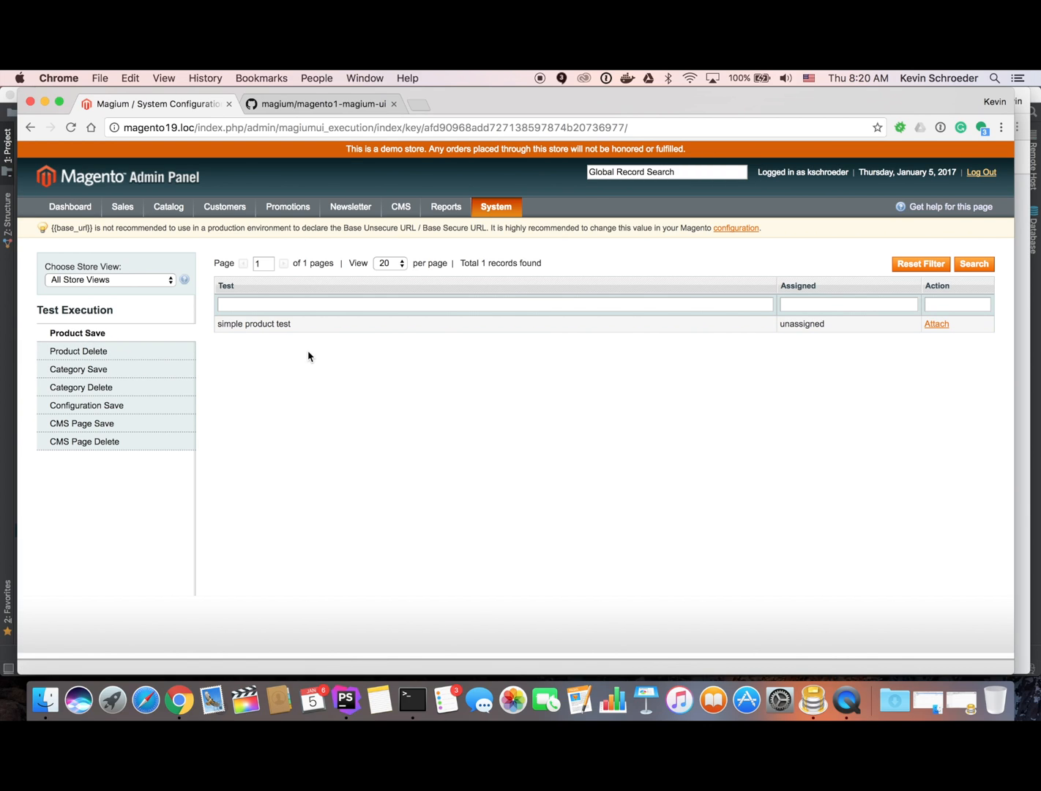
Attach simple product test to Product Save and open Catalog > Manage Products in a new tab.
{"action": "left_click", "coordinate": [936, 326]}
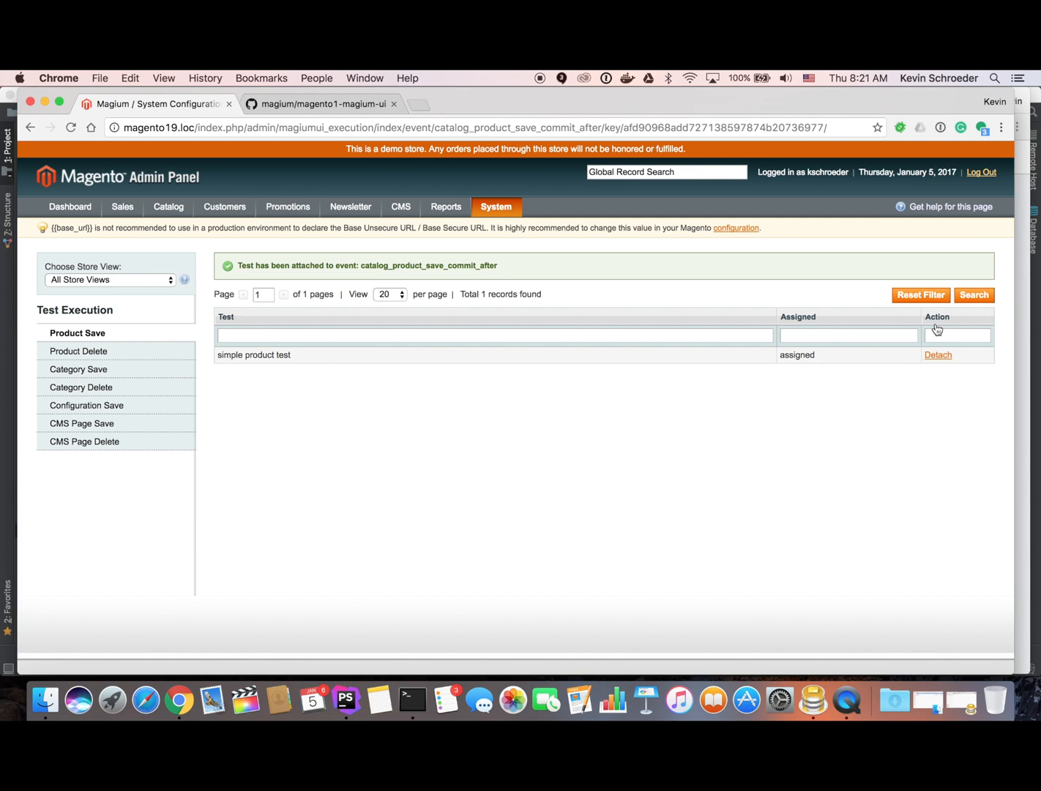
{"action": "mouse_move", "coordinate": [168, 207]}
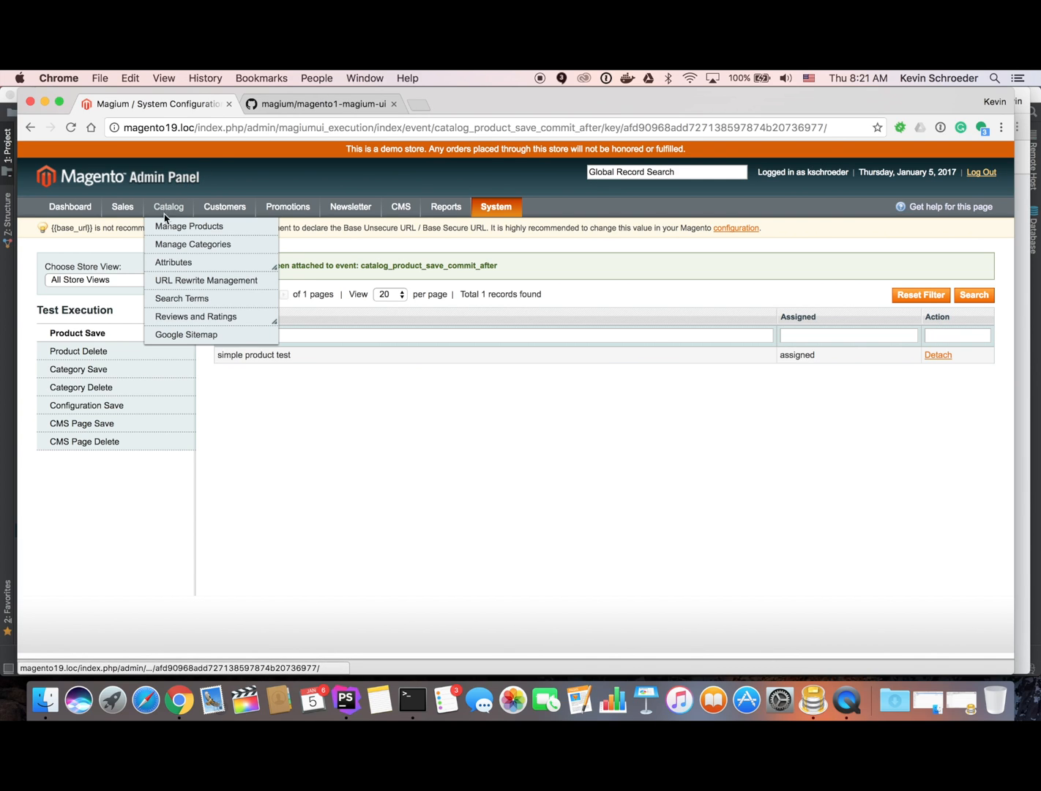
{"action": "right_click", "coordinate": [164, 236]}
{"action": "left_click", "coordinate": [190, 238]}
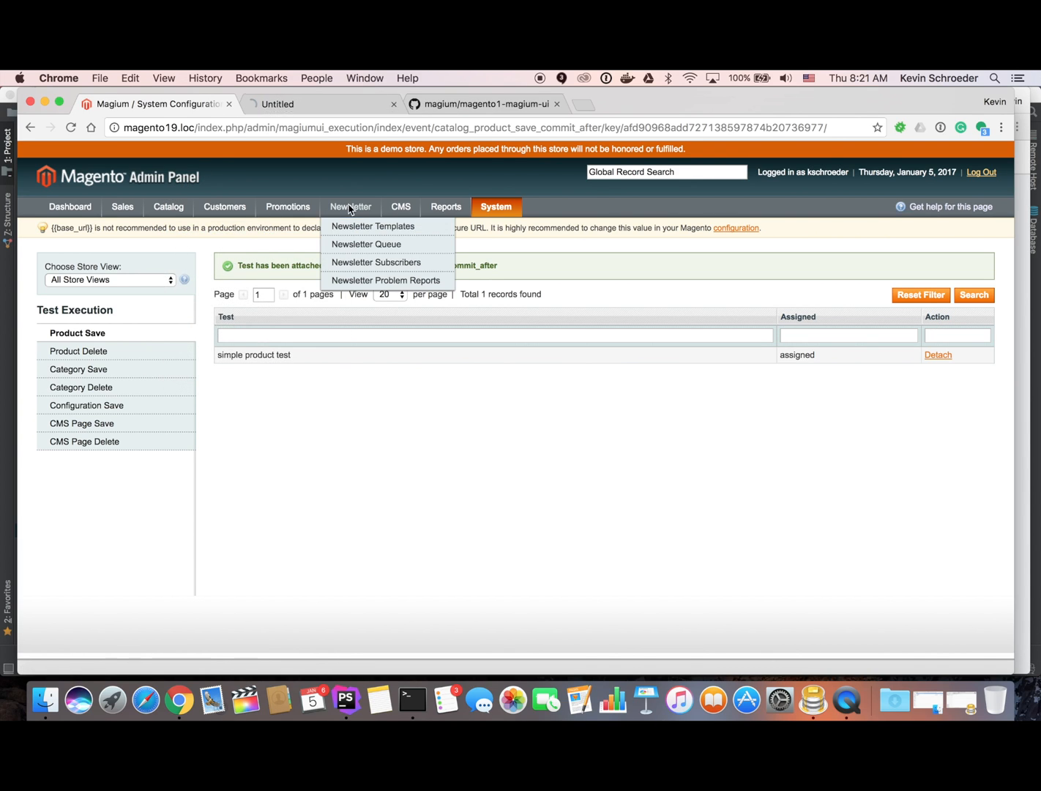
Filter products to Simple Product with Catalog, Search visibility and open Swiss Movement Sports Watch.
{"action": "left_click", "coordinate": [322, 104]}
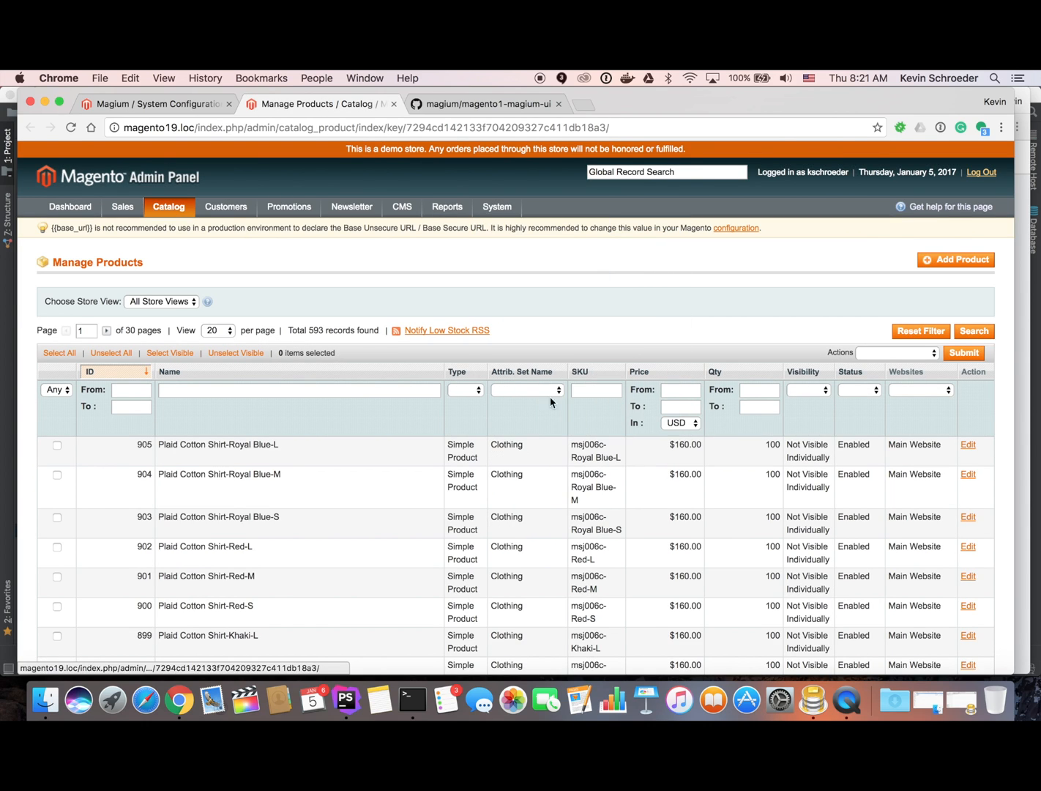
{"action": "left_click", "coordinate": [472, 390]}
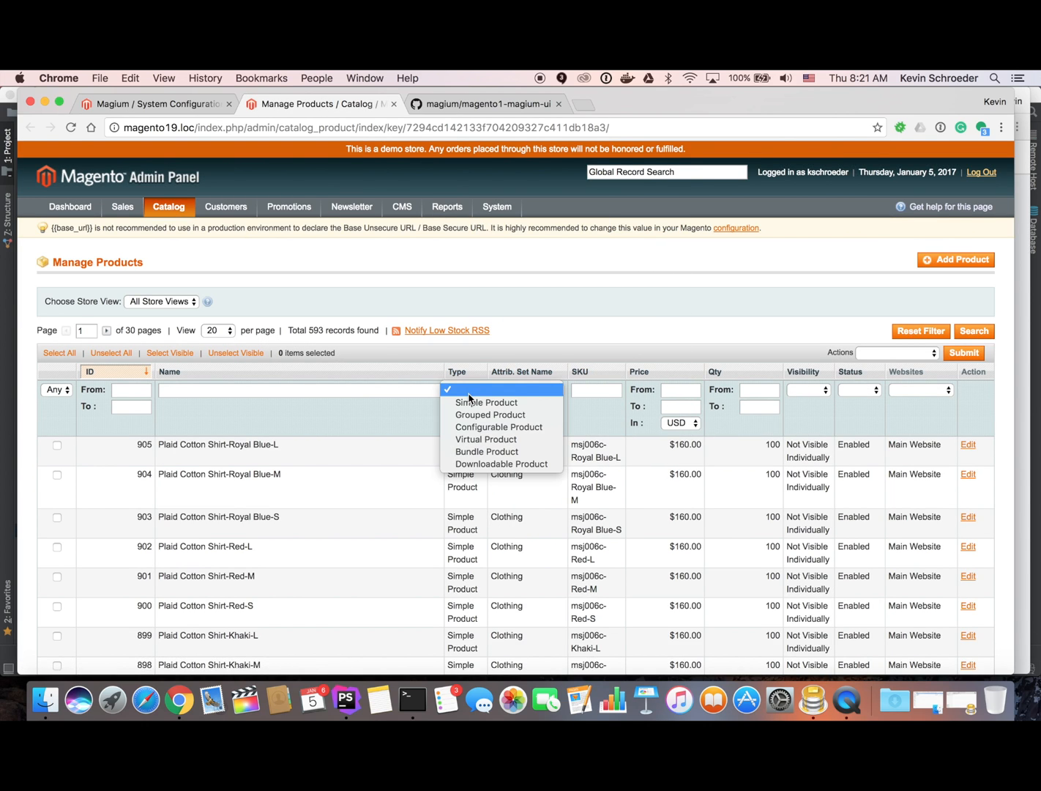
{"action": "left_click", "coordinate": [483, 402]}
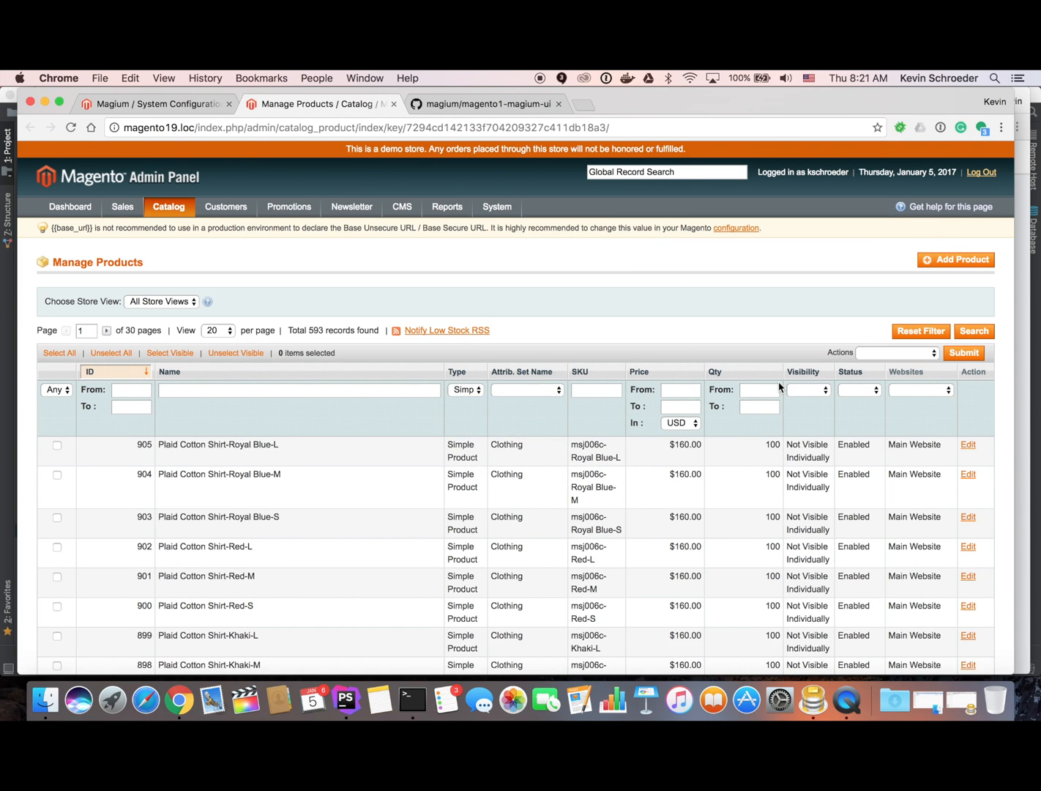
{"action": "left_click", "coordinate": [818, 393]}
{"action": "left_click", "coordinate": [818, 440]}
{"action": "left_click", "coordinate": [973, 333]}
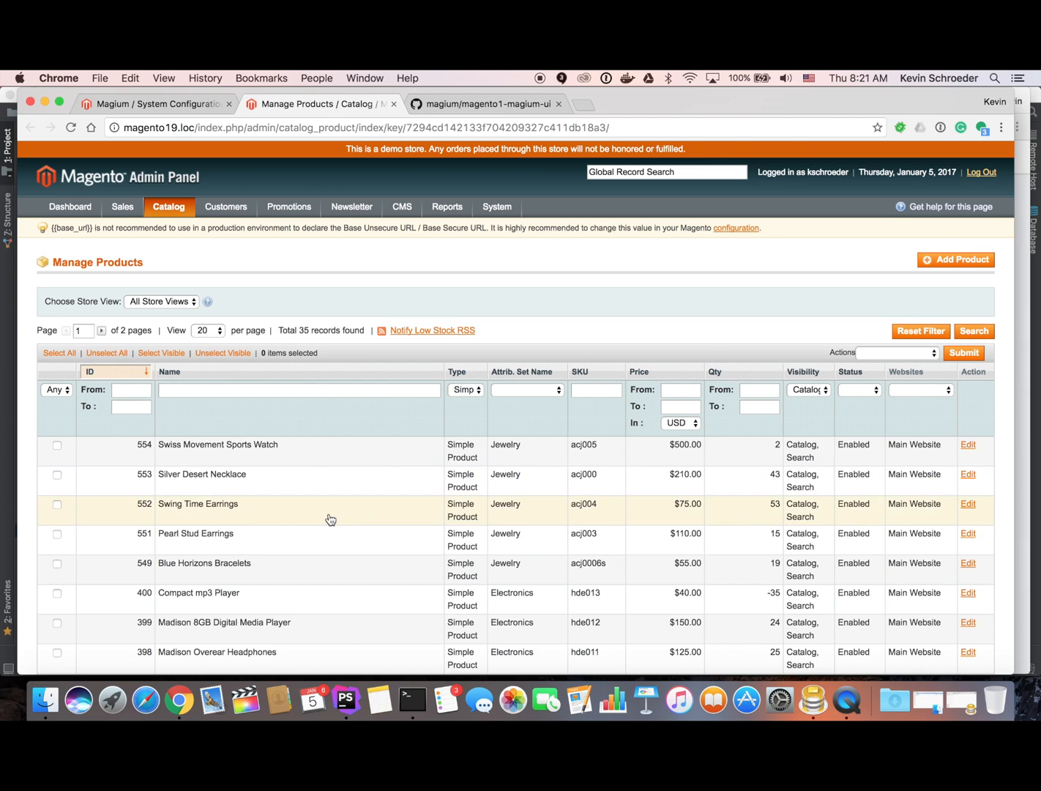
{"action": "left_click", "coordinate": [238, 462]}
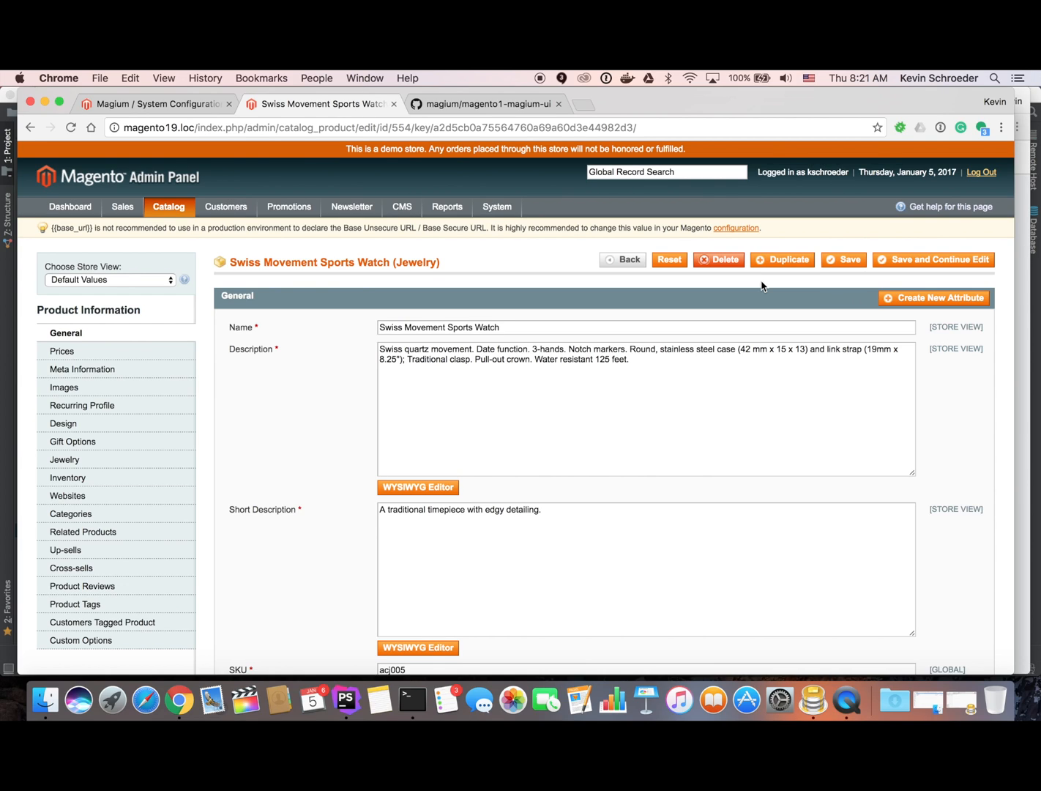
Save Swiss Movement Sports Watch with Save and Continue Edit, then go Back.
{"action": "left_click", "coordinate": [912, 259]}
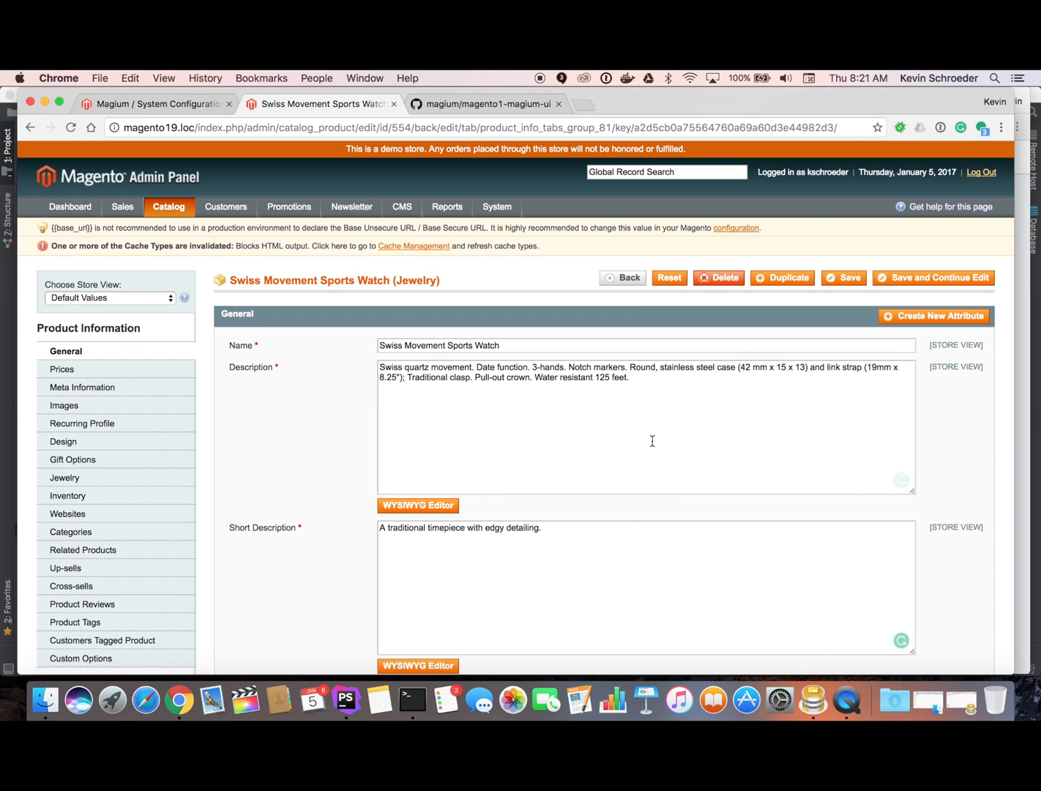
{"action": "left_click", "coordinate": [633, 281]}
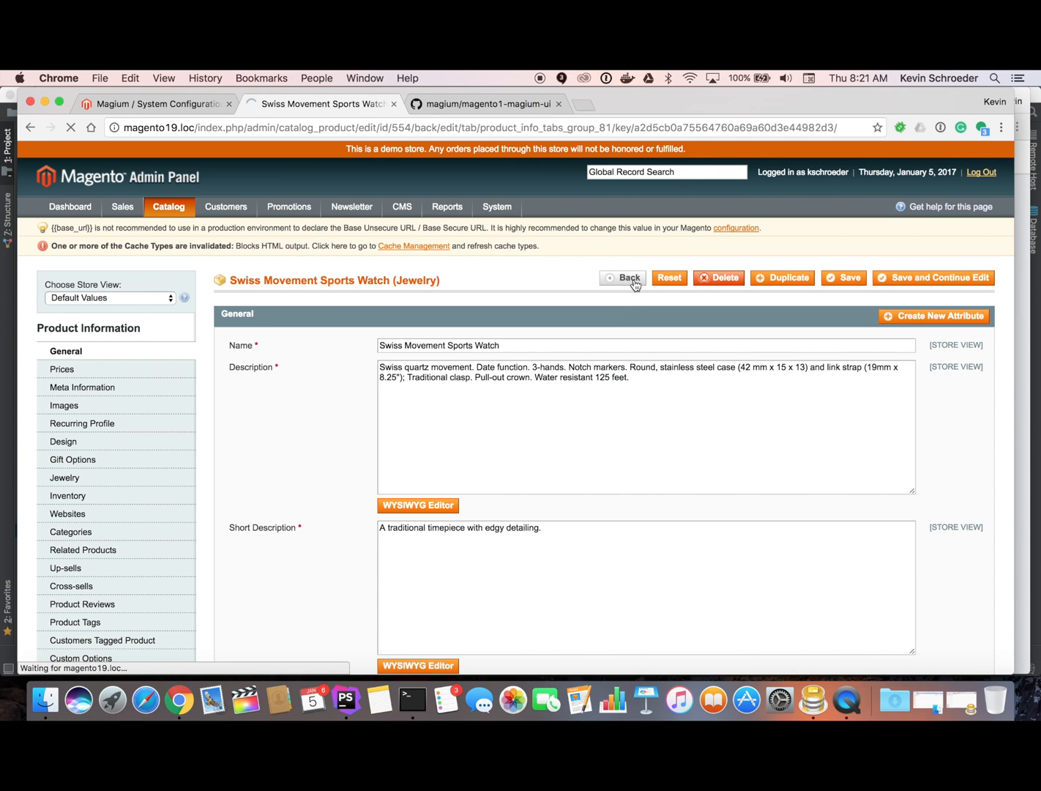
Filter the product list to Configurable Product, then open and save Ellis Flat (ID 875), staying on its edit page.
{"action": "left_click", "coordinate": [466, 409]}
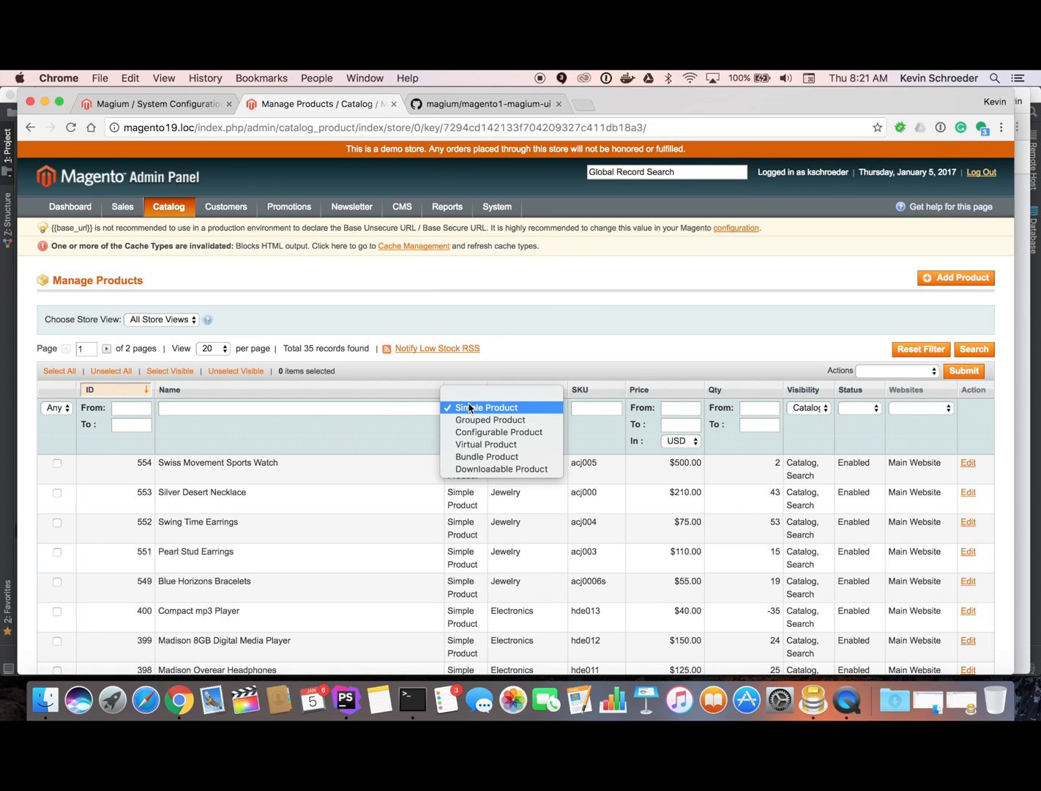
{"action": "left_click", "coordinate": [472, 431]}
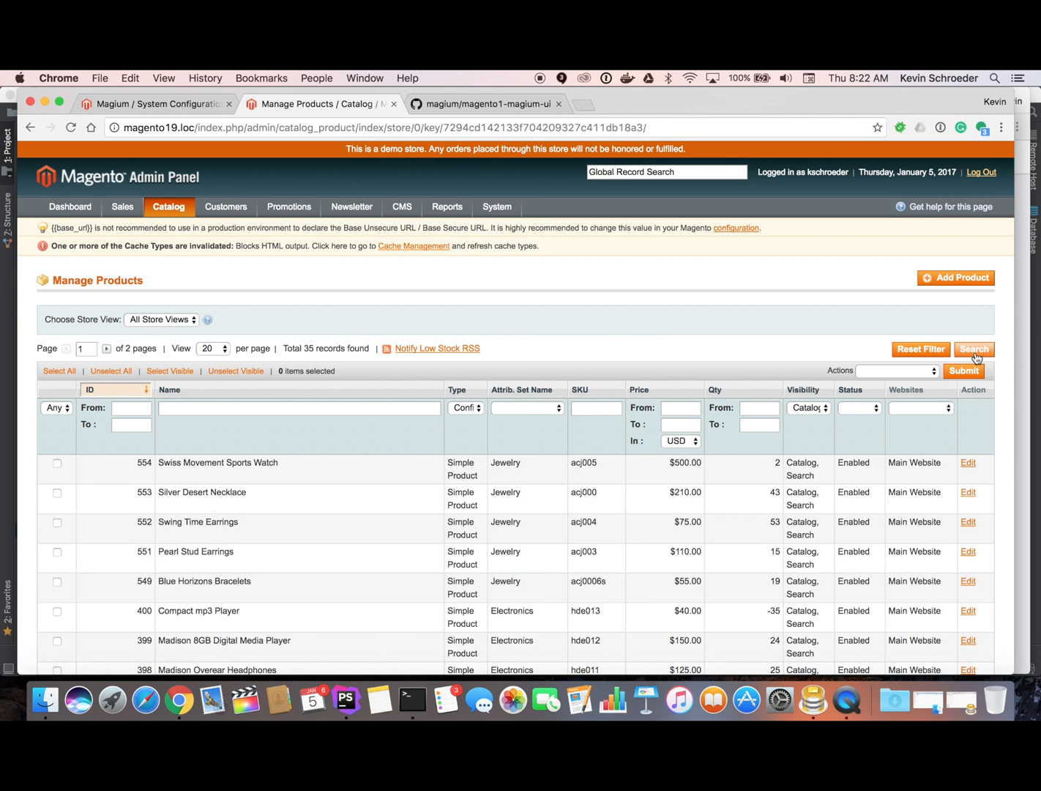
{"action": "left_click", "coordinate": [974, 351]}
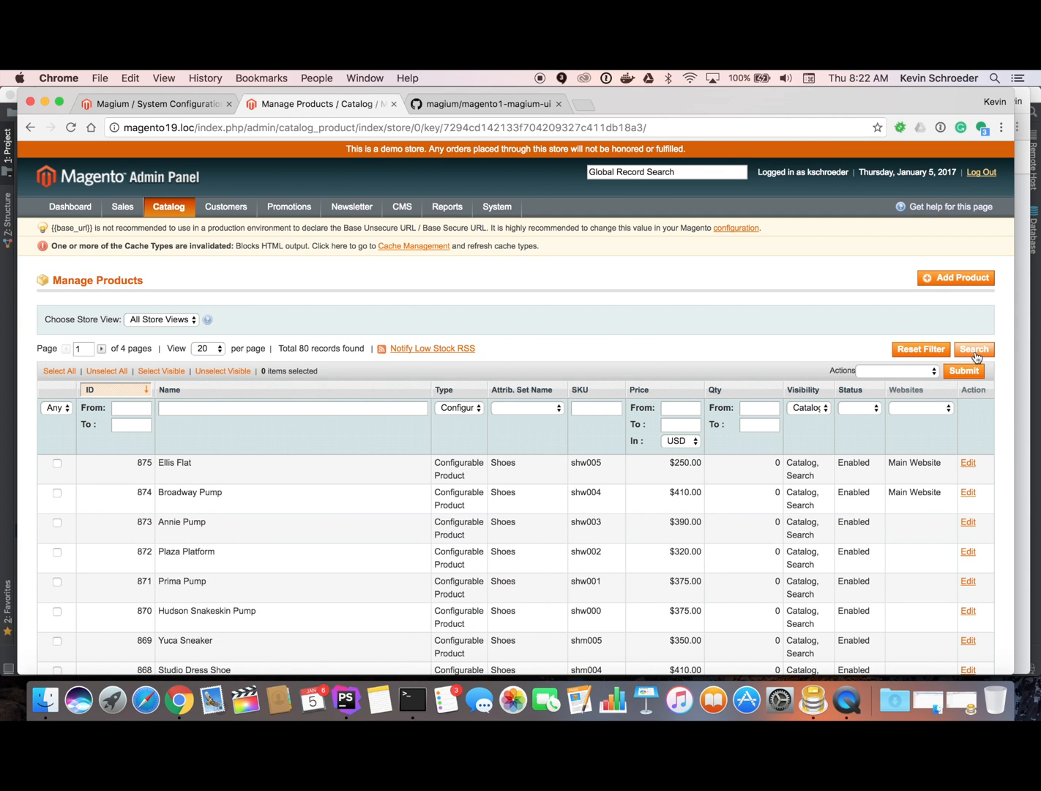
{"action": "left_click", "coordinate": [330, 469]}
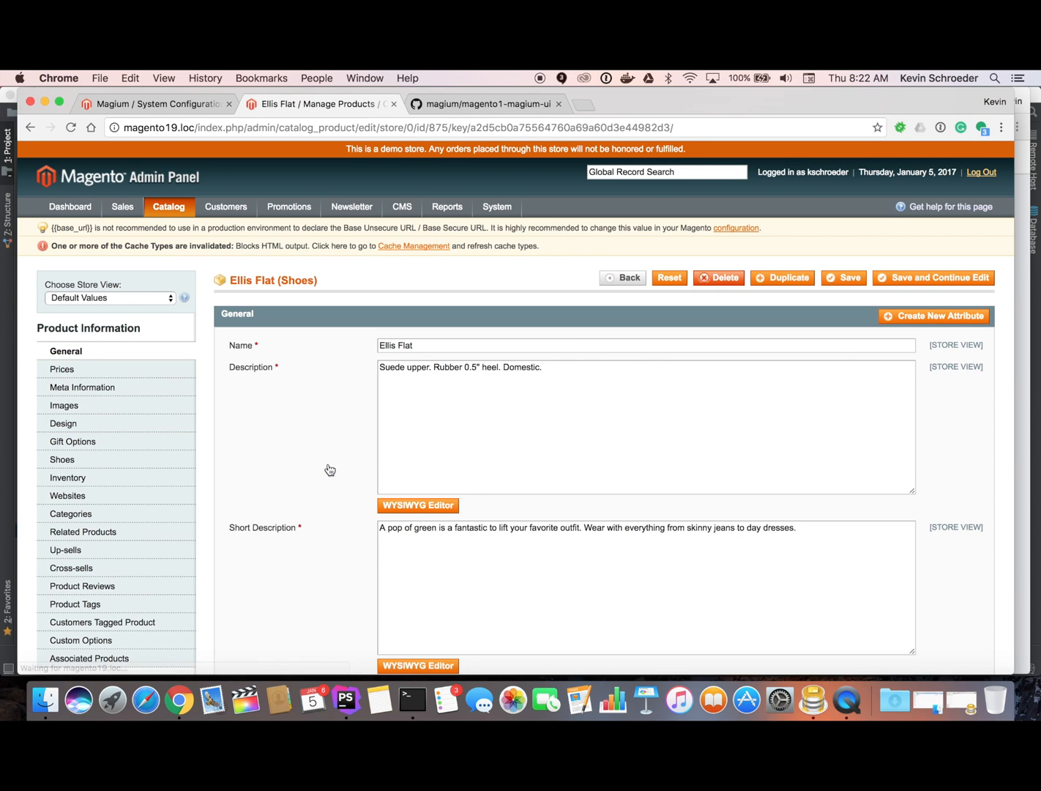
{"action": "left_click", "coordinate": [927, 282]}
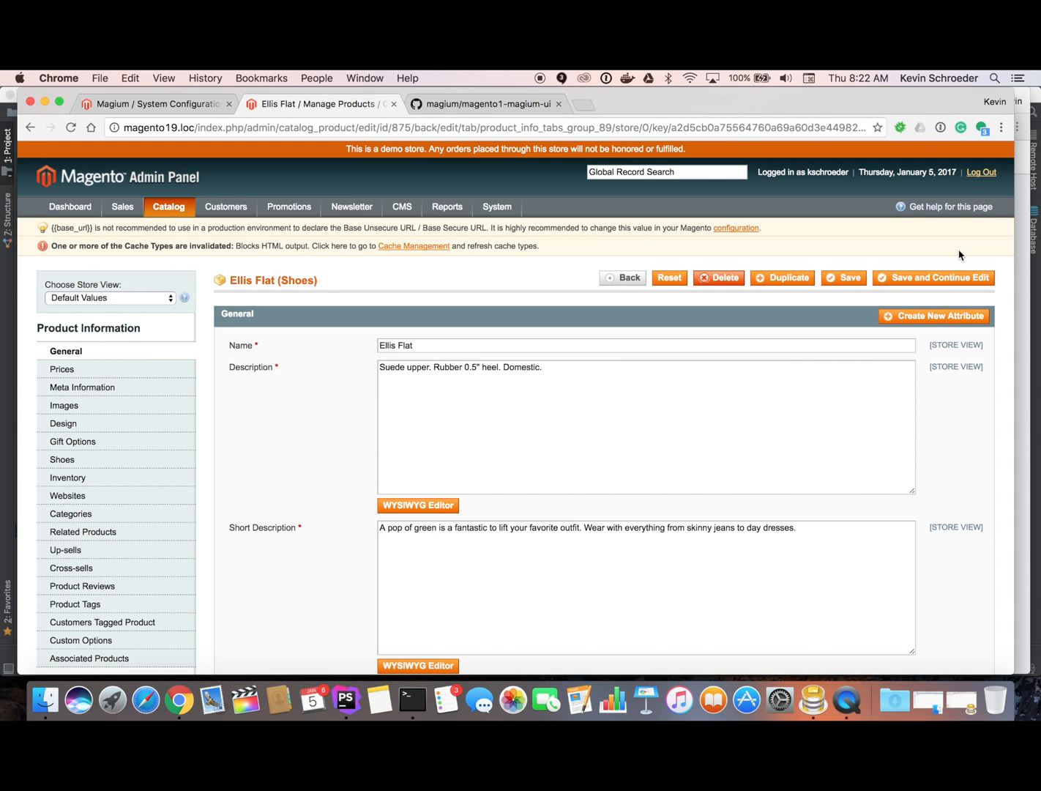
Open the Magium Test Queue and review the log of the skipped simple product test run.
{"action": "mouse_move", "coordinate": [495, 204]}
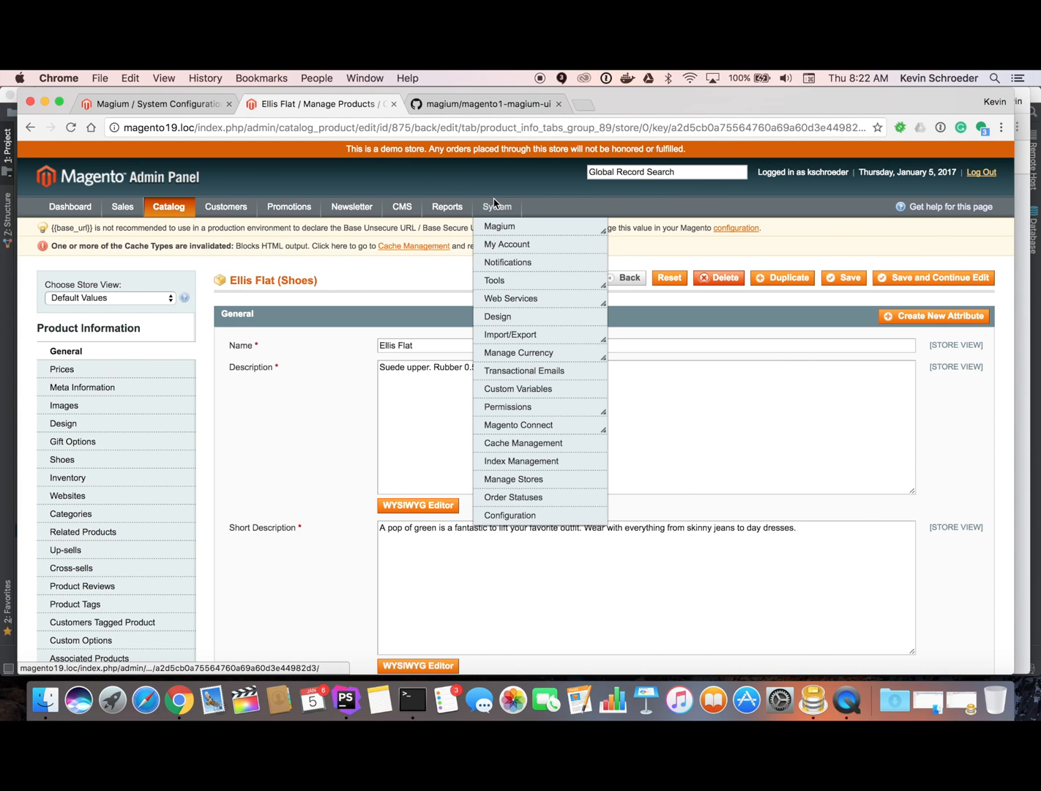
{"action": "mouse_move", "coordinate": [509, 226]}
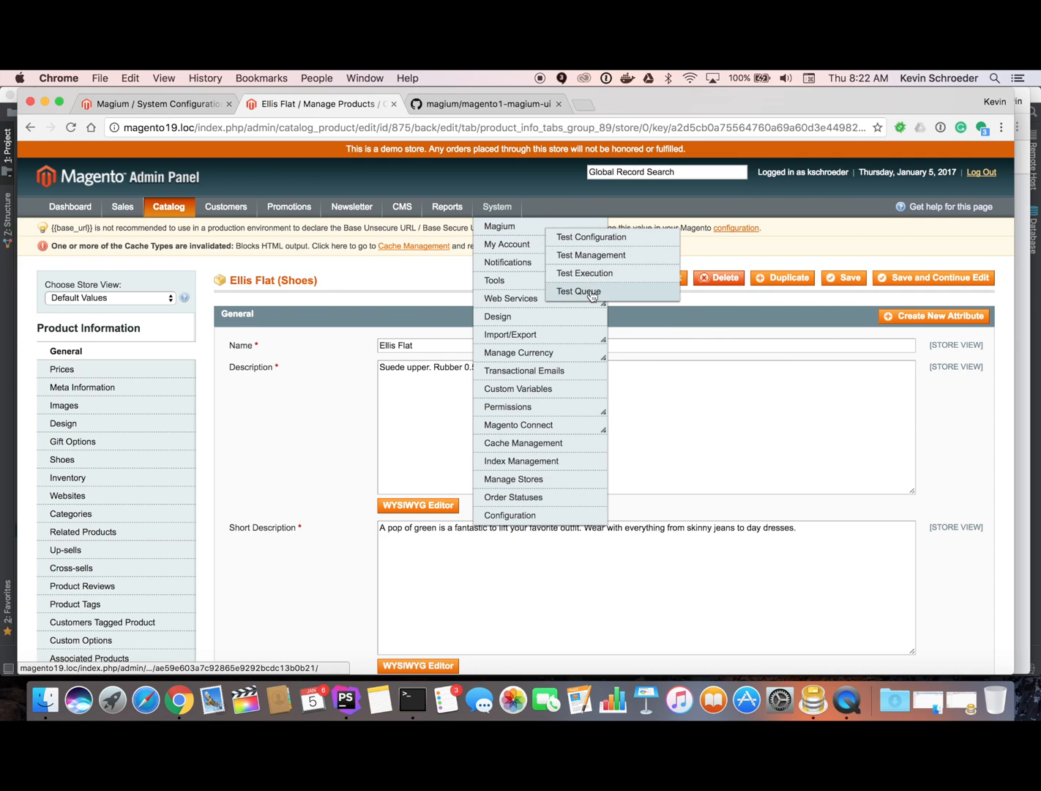
{"action": "left_click", "coordinate": [593, 293]}
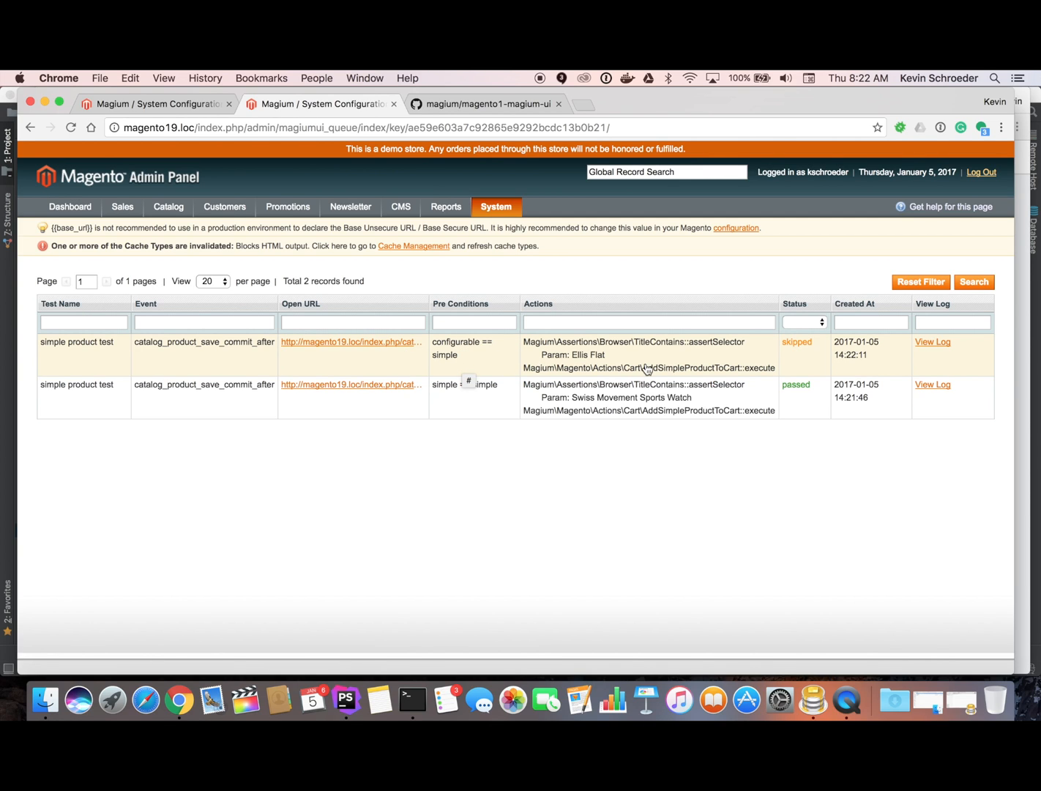
{"action": "left_click", "coordinate": [941, 343]}
{"action": "scroll", "coordinate": [420, 352], "scroll_direction": "down", "scroll_amount": 5}
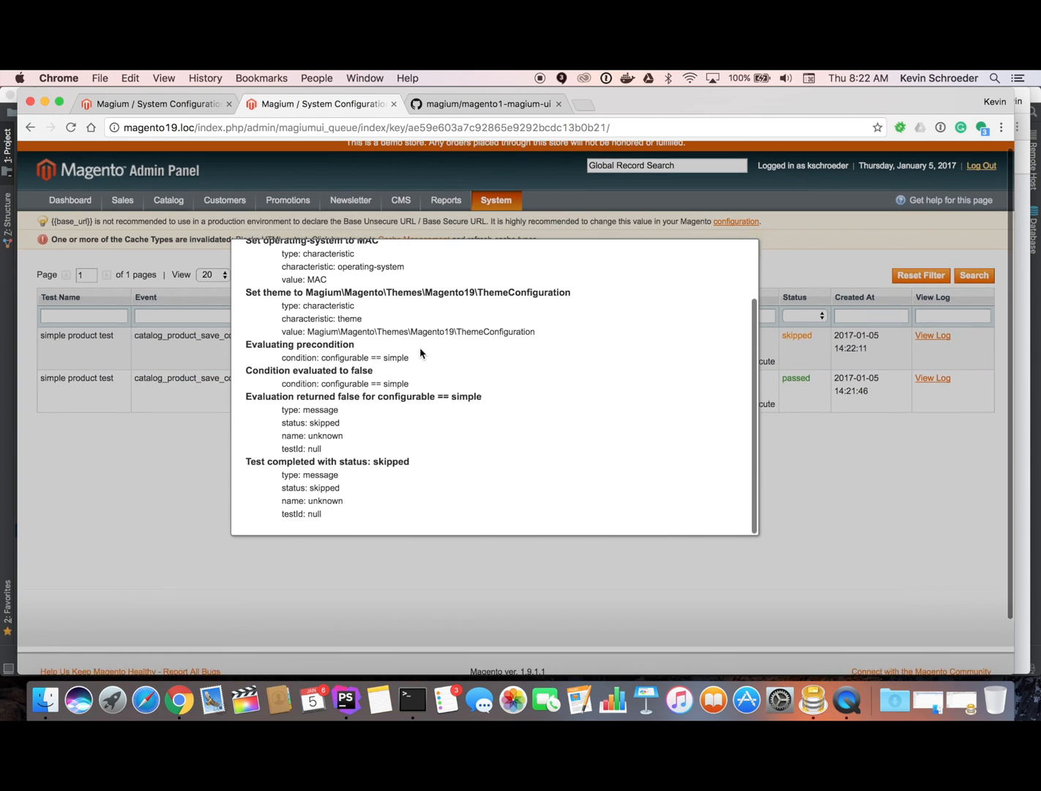
{"action": "scroll", "coordinate": [420, 352], "scroll_direction": "up", "scroll_amount": 5}
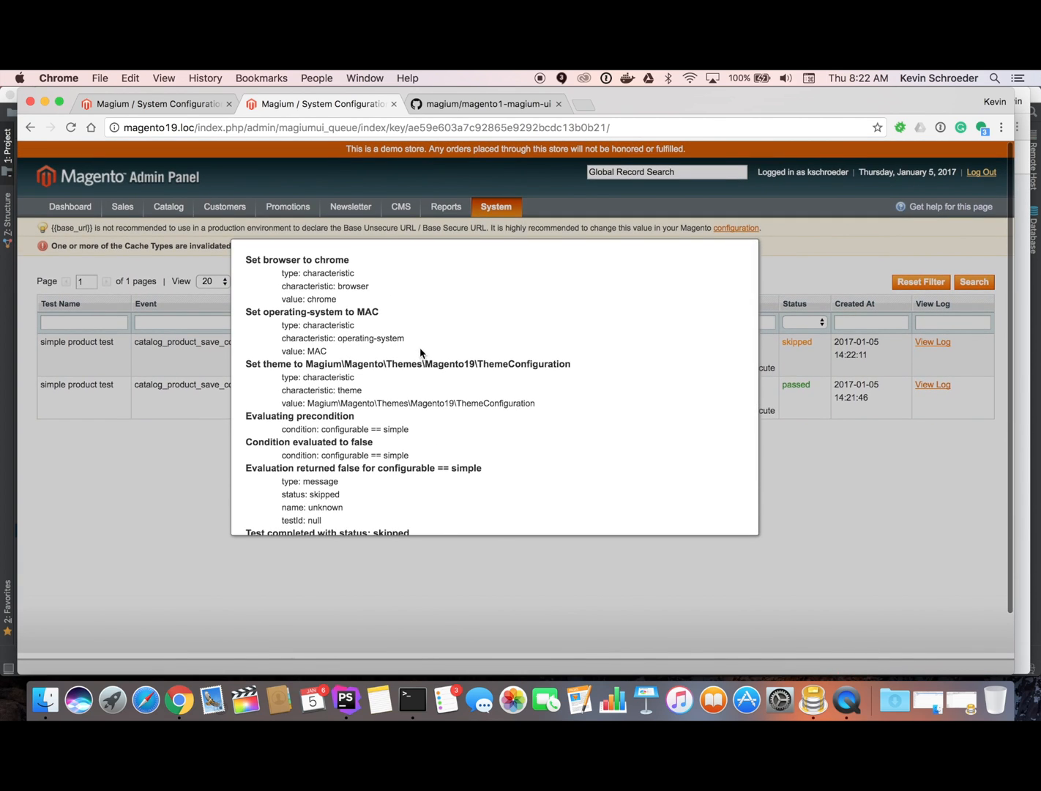
{"action": "scroll", "coordinate": [421, 353], "scroll_direction": "left", "scroll_amount": 5}
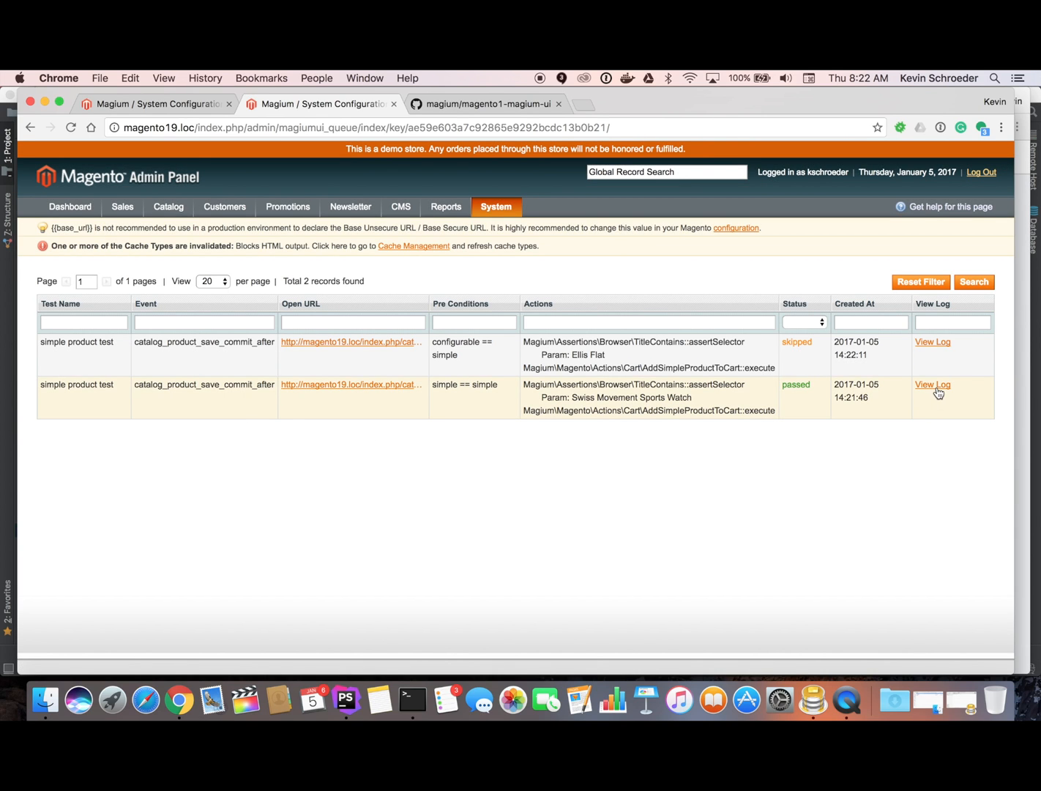
Read through the log of the passed simple product test run for the watch.
{"action": "left_click", "coordinate": [935, 387]}
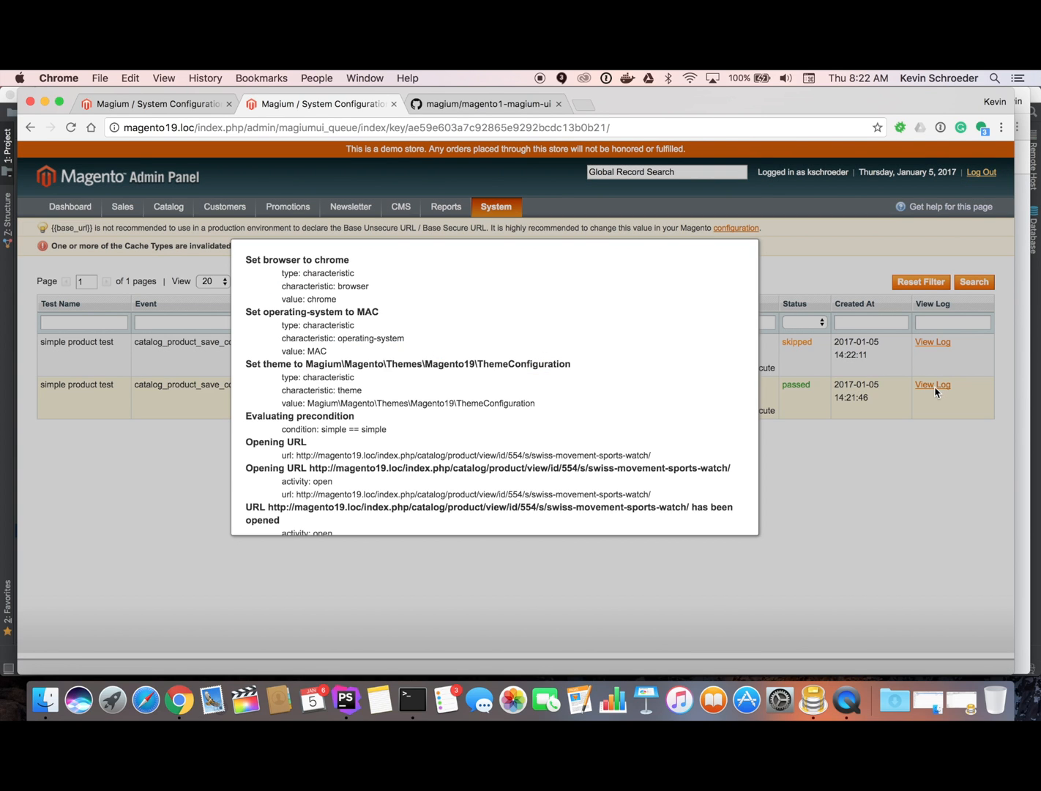
{"action": "scroll", "coordinate": [405, 340], "scroll_direction": "down", "scroll_amount": 10}
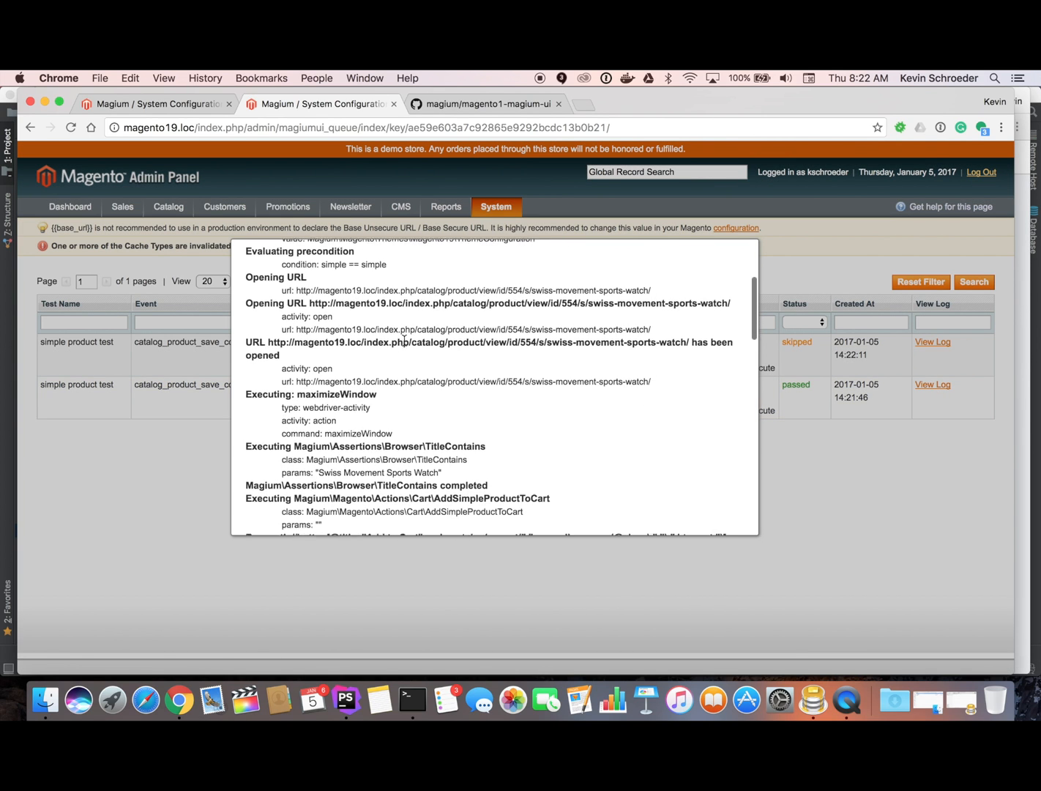
{"action": "scroll", "coordinate": [404, 345], "scroll_direction": "down", "scroll_amount": 8}
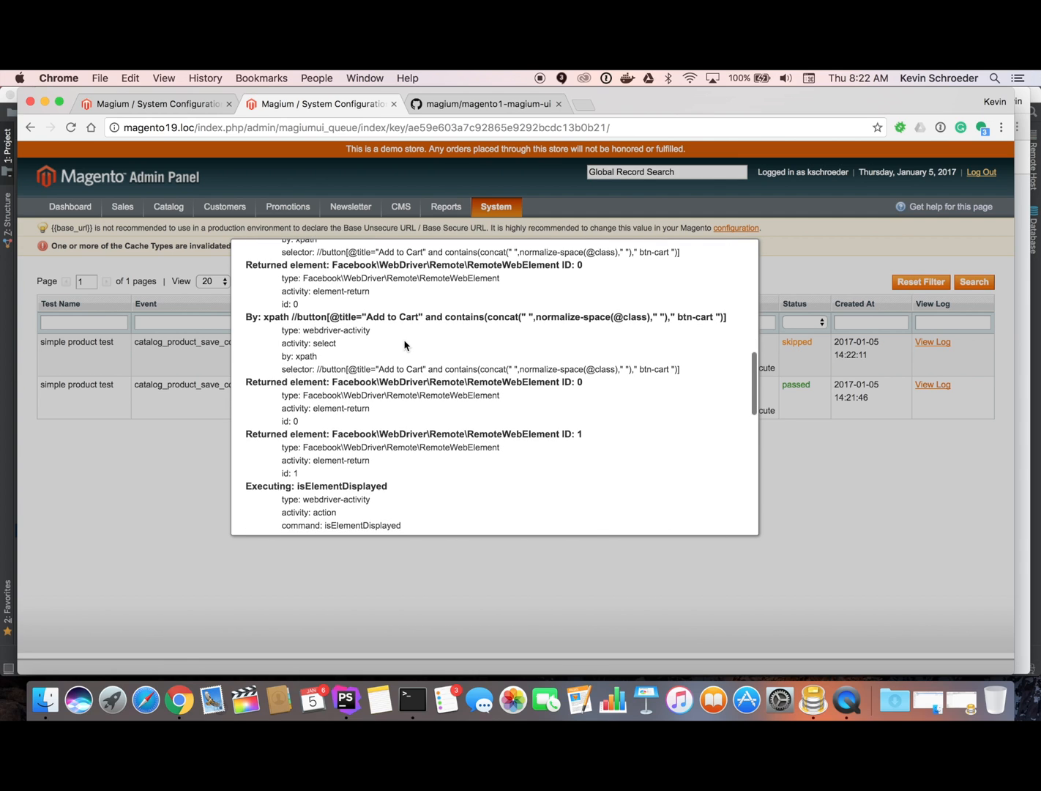
{"action": "scroll", "coordinate": [404, 344], "scroll_direction": "down", "scroll_amount": 8}
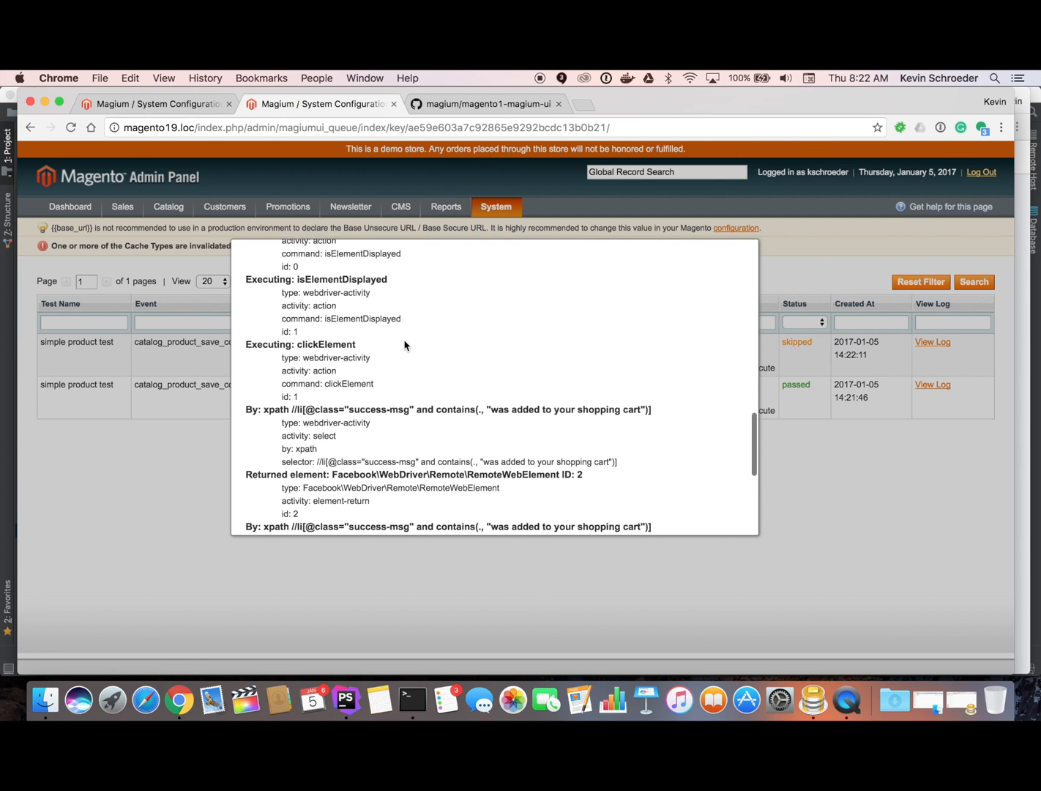
{"action": "scroll", "coordinate": [404, 344], "scroll_direction": "down", "scroll_amount": 8}
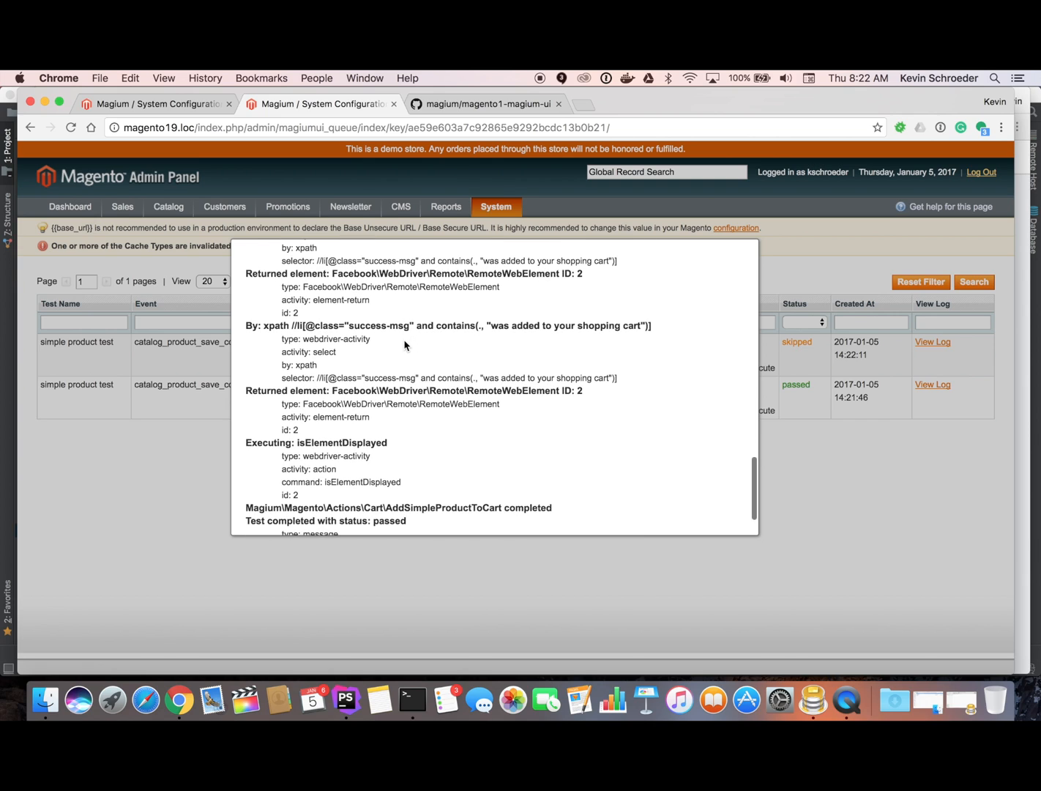
{"action": "scroll", "coordinate": [405, 340], "scroll_direction": "up", "scroll_amount": 15}
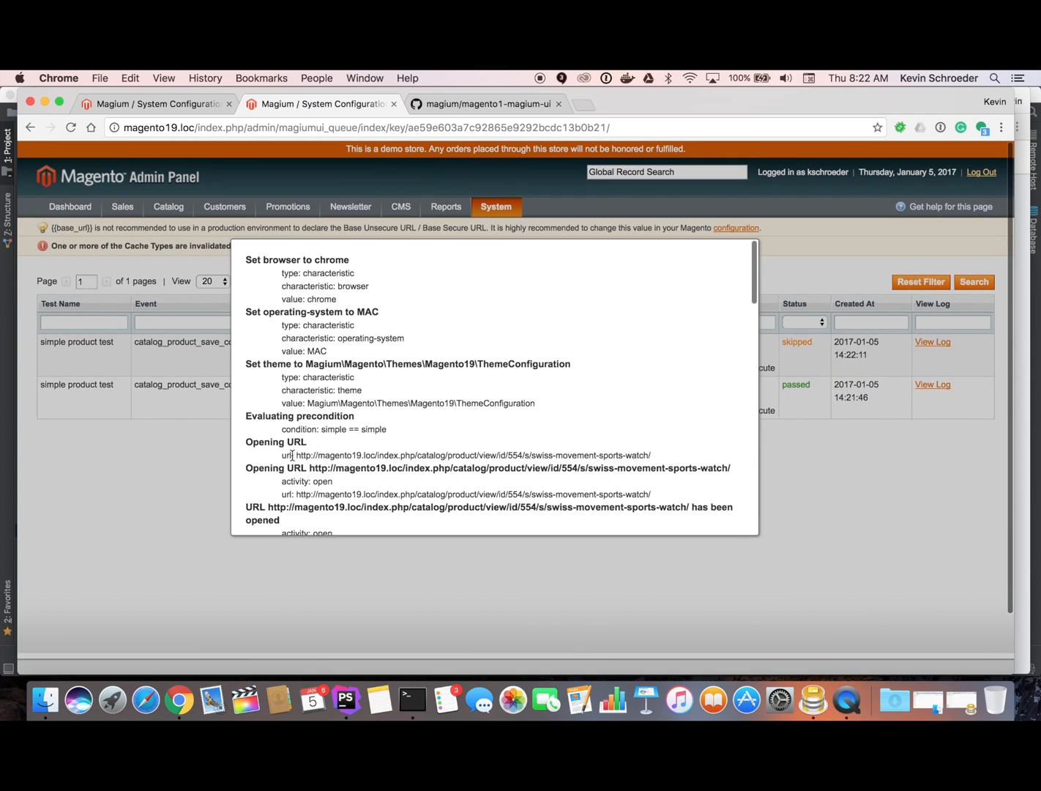
Close the test log and, in the docker bash terminal, list the files in /tmp.
{"action": "left_click", "coordinate": [185, 461]}
{"action": "left_click", "coordinate": [412, 699]}
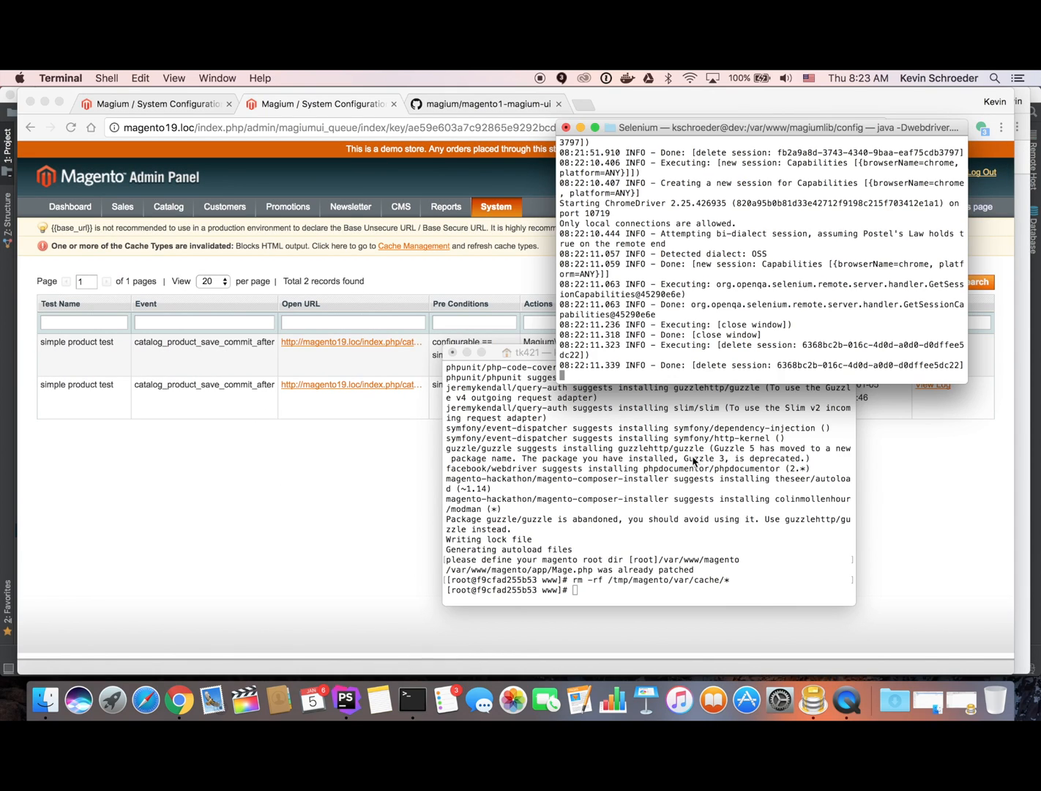
{"action": "type", "text": "cd /tmp/"}
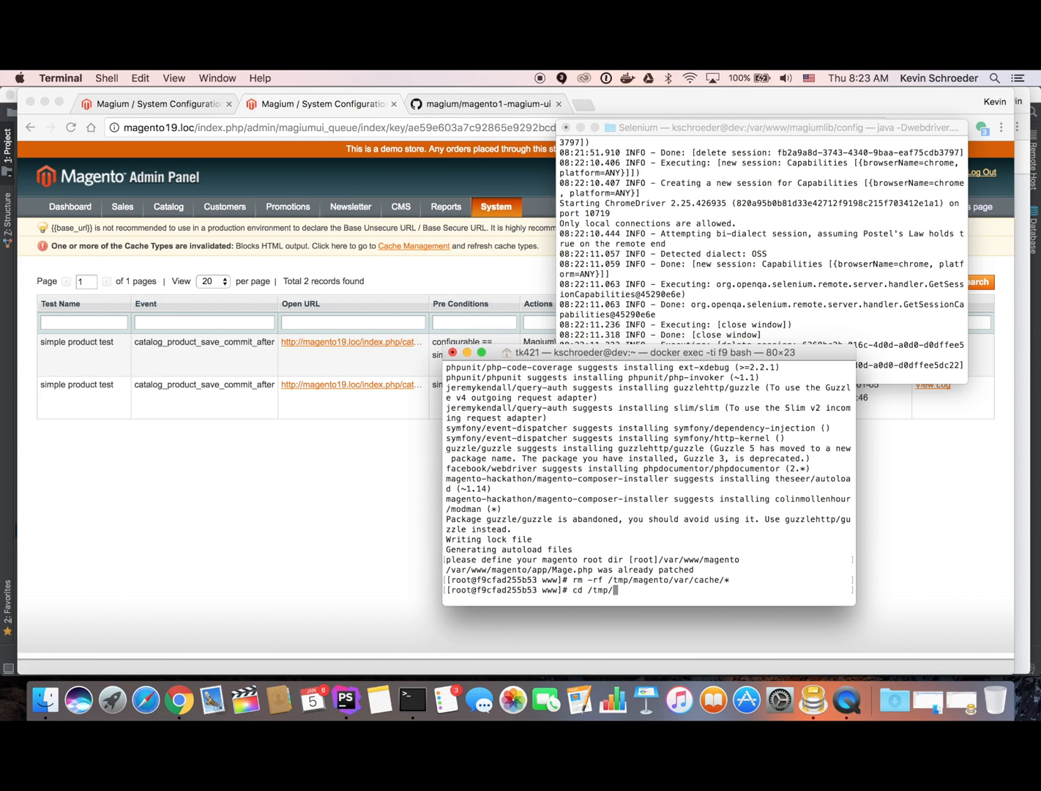
{"action": "key", "text": "Return"}
{"action": "type", "text": "ls"}
{"action": "key", "text": "Return"}
Print magium.log with cat (less isn't installed), review both runs' entries, then return to Chrome.
{"action": "type", "text": "less magium.log"}
{"action": "key", "text": "Tab"}
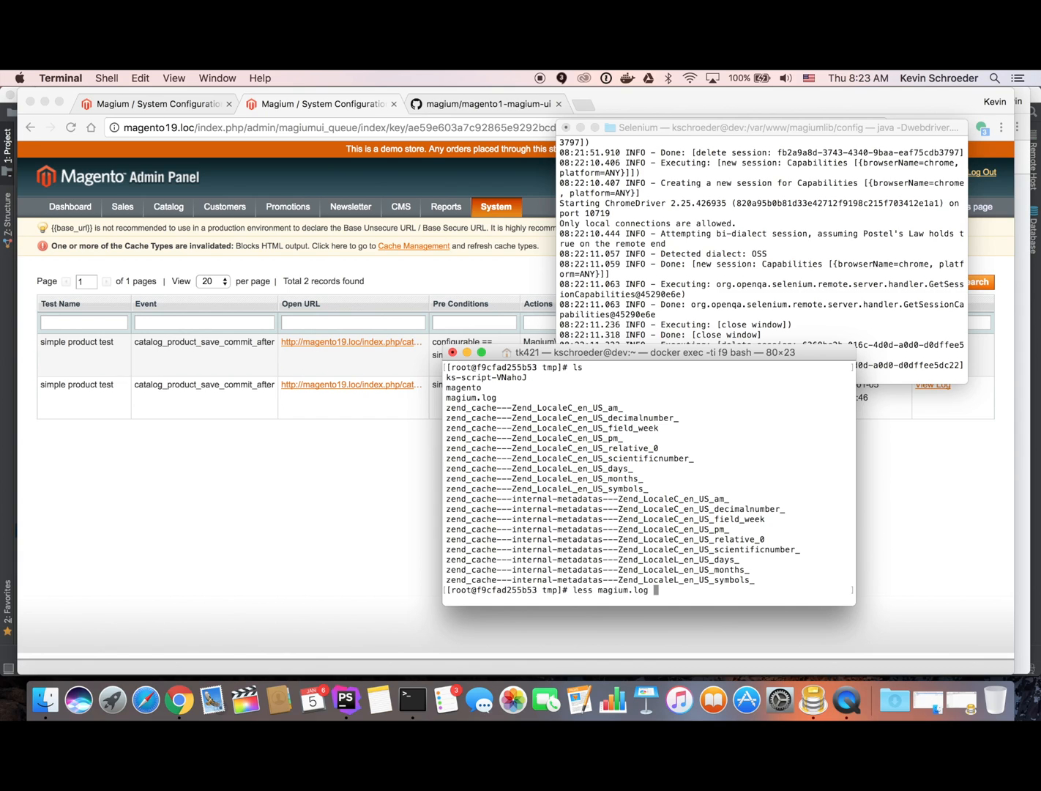
{"action": "key", "text": "Return"}
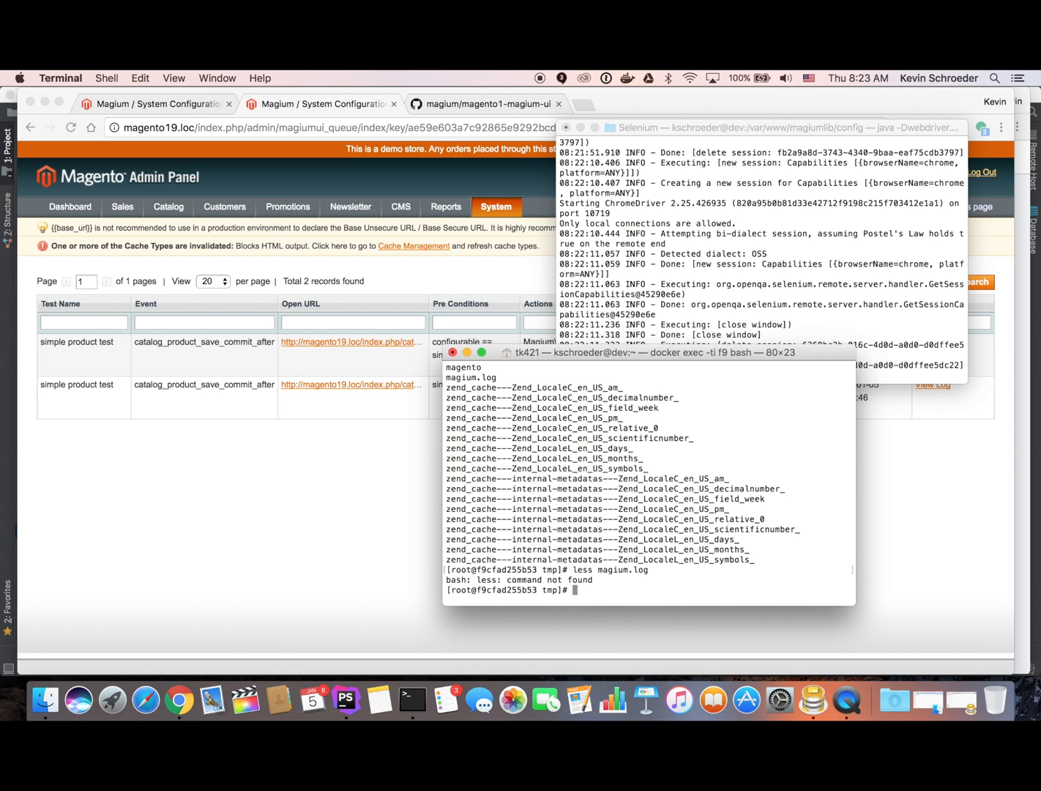
{"action": "type", "text": "cat mag"}
{"action": "key", "text": "Tab"}
{"action": "key", "text": "Return"}
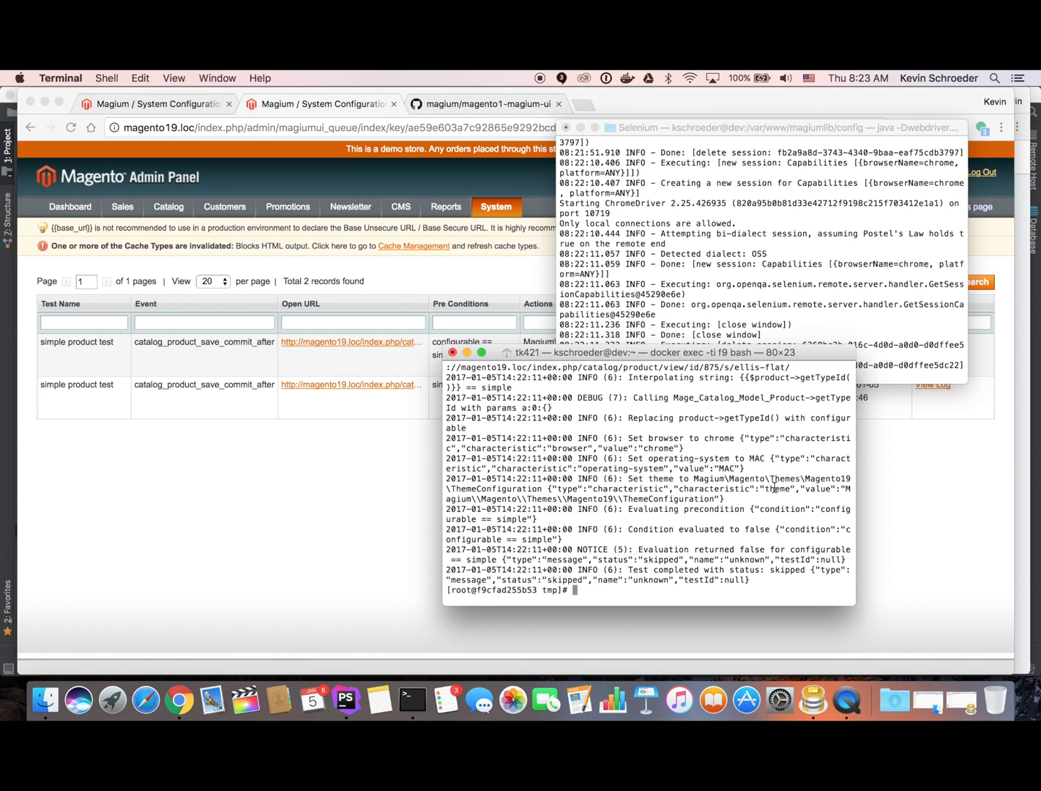
{"action": "scroll", "coordinate": [542, 463], "scroll_direction": "up", "scroll_amount": 10}
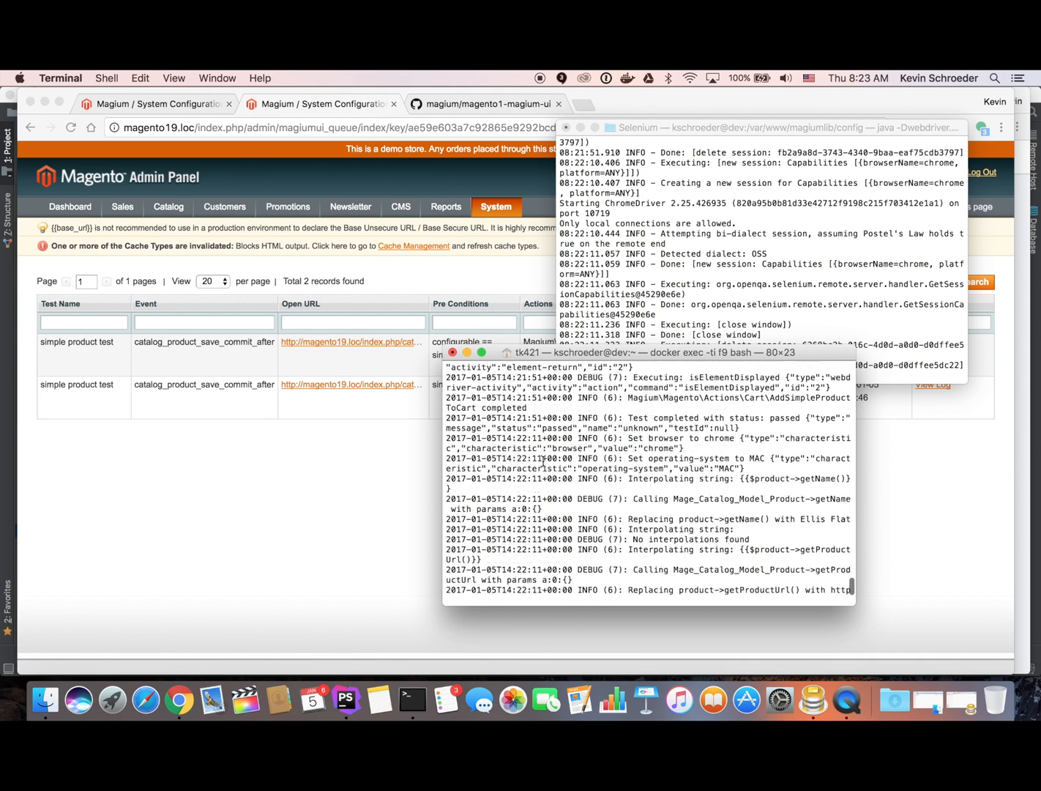
{"action": "scroll", "coordinate": [543, 462], "scroll_direction": "up", "scroll_amount": 10}
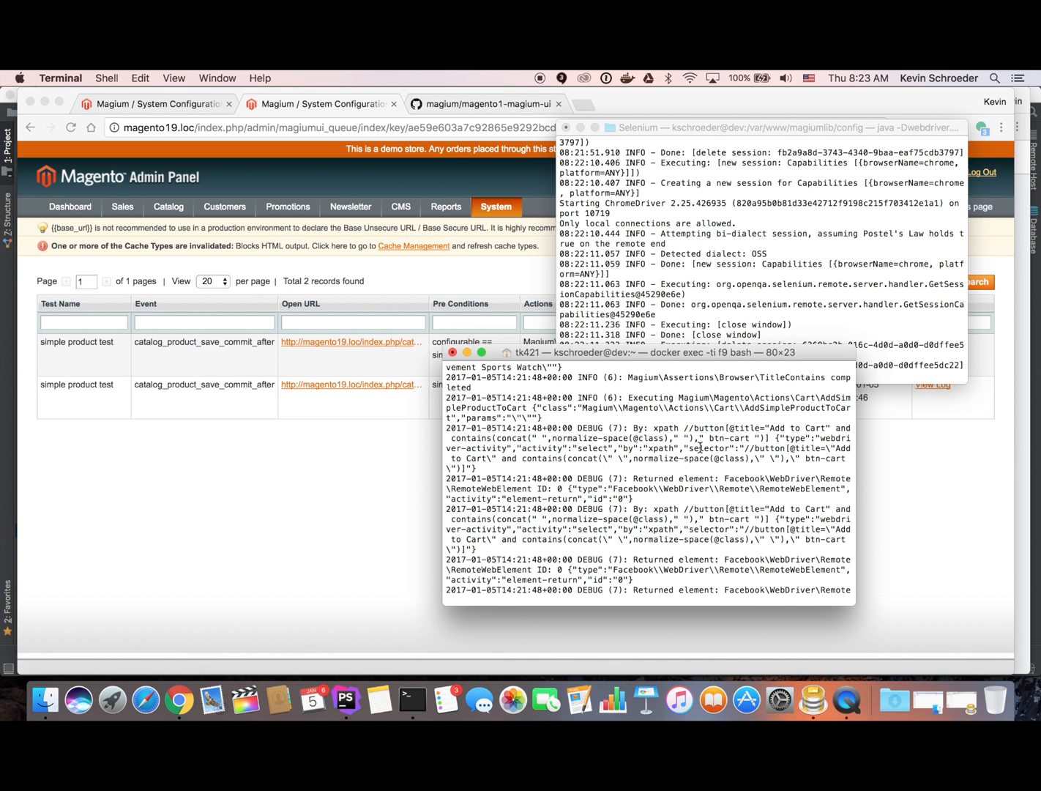
{"action": "scroll", "coordinate": [699, 446], "scroll_direction": "down", "scroll_amount": 10}
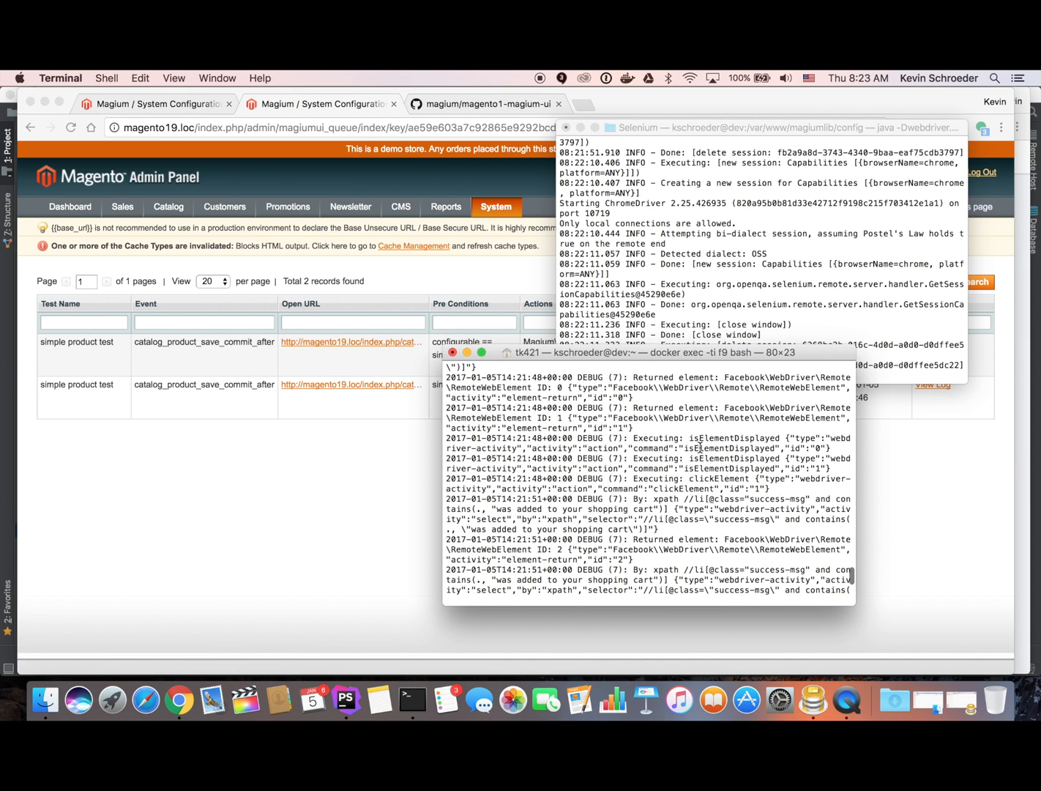
{"action": "left_click", "coordinate": [354, 484]}
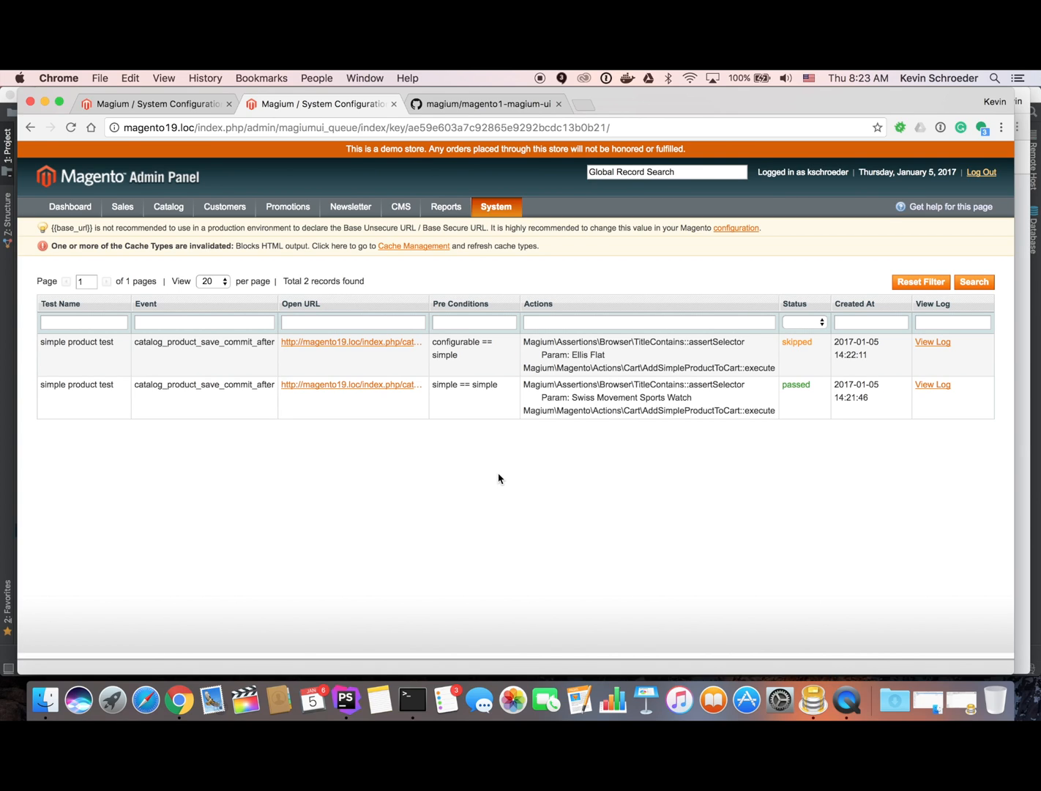
In Magium Test Configuration, set Class Search Locations to /var/www/magento/app/code/local/YourTestNamespace/Module/tests.
{"action": "mouse_move", "coordinate": [505, 205]}
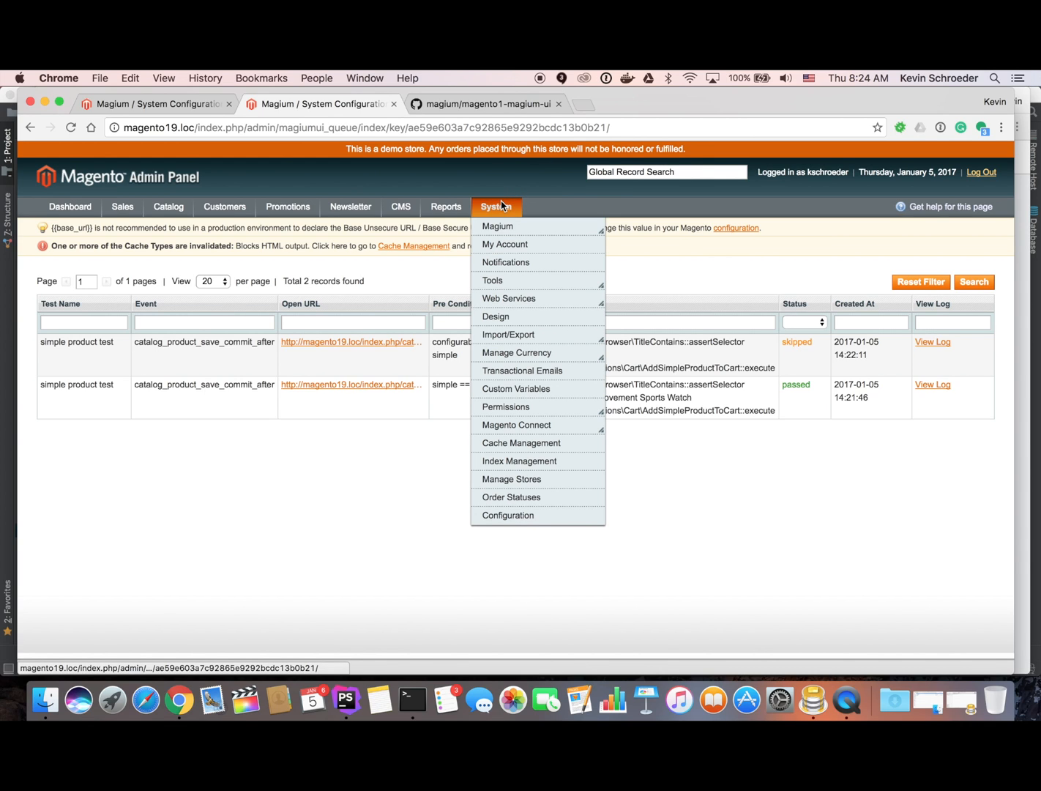
{"action": "left_click", "coordinate": [571, 236]}
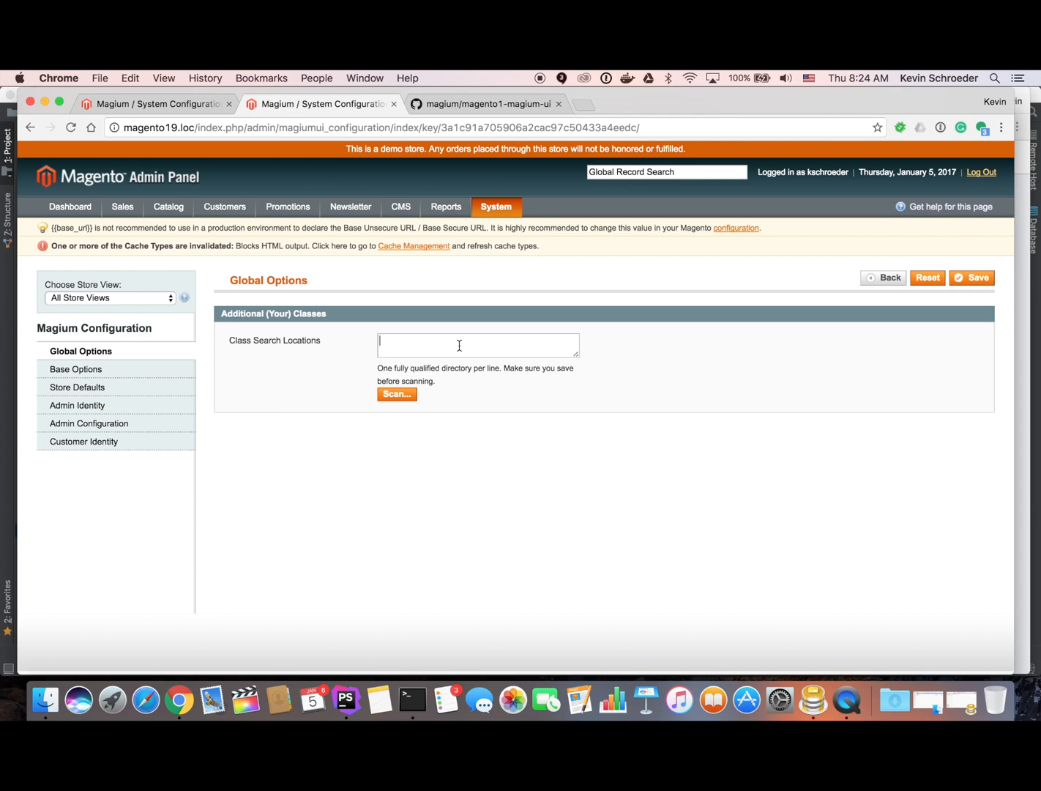
{"action": "left_click", "coordinate": [460, 345]}
{"action": "type", "text": "/var/www/magento/app/code/local/YourTestNamespace/"}
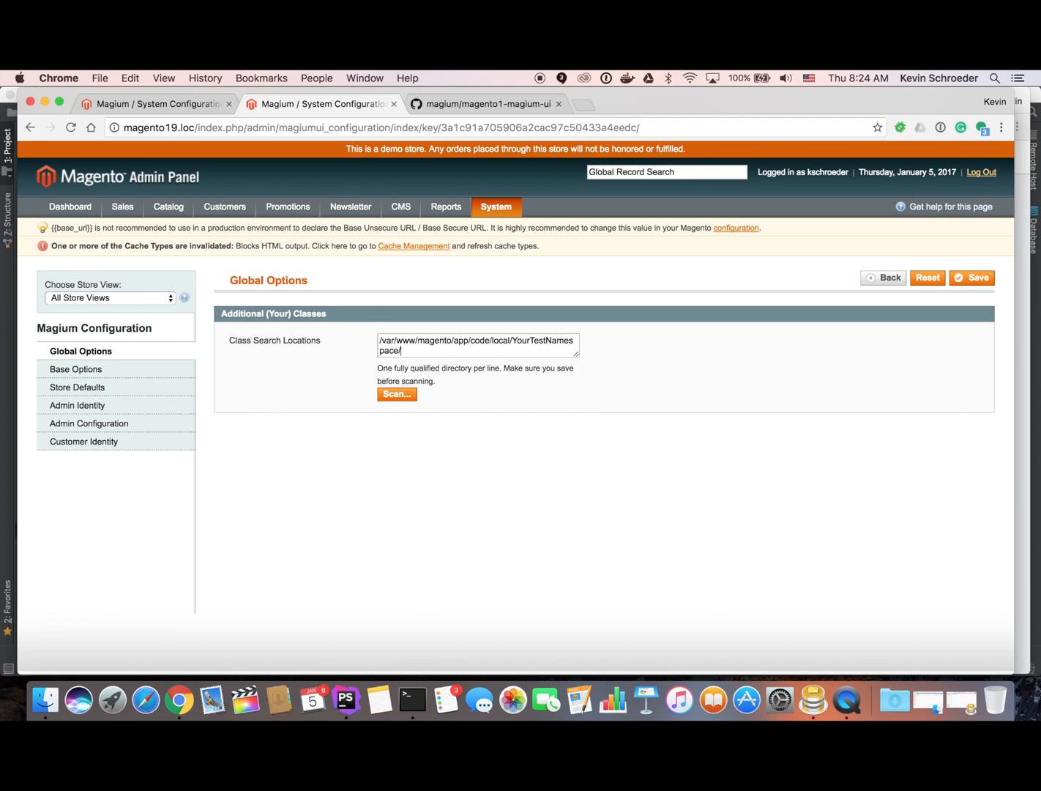
{"action": "type", "text": "Module/tests"}
Open a new issue form in the magento1-magium-ui GitHub repository.
{"action": "left_click", "coordinate": [472, 104]}
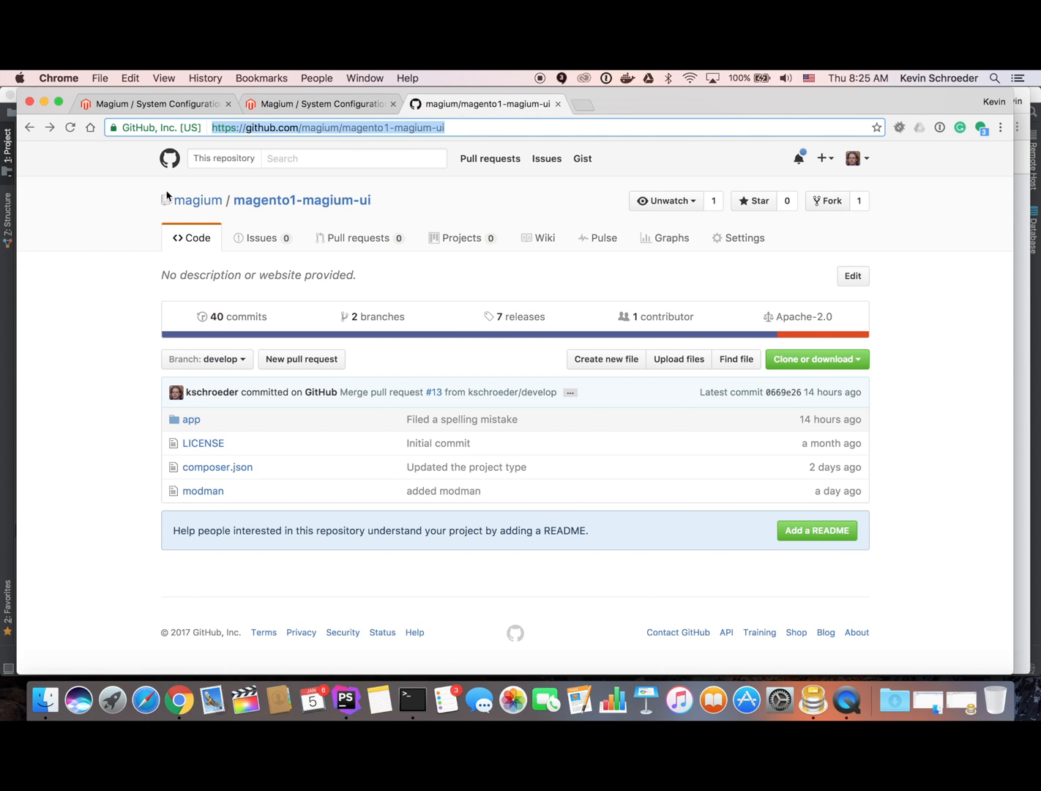
{"action": "left_click", "coordinate": [271, 240]}
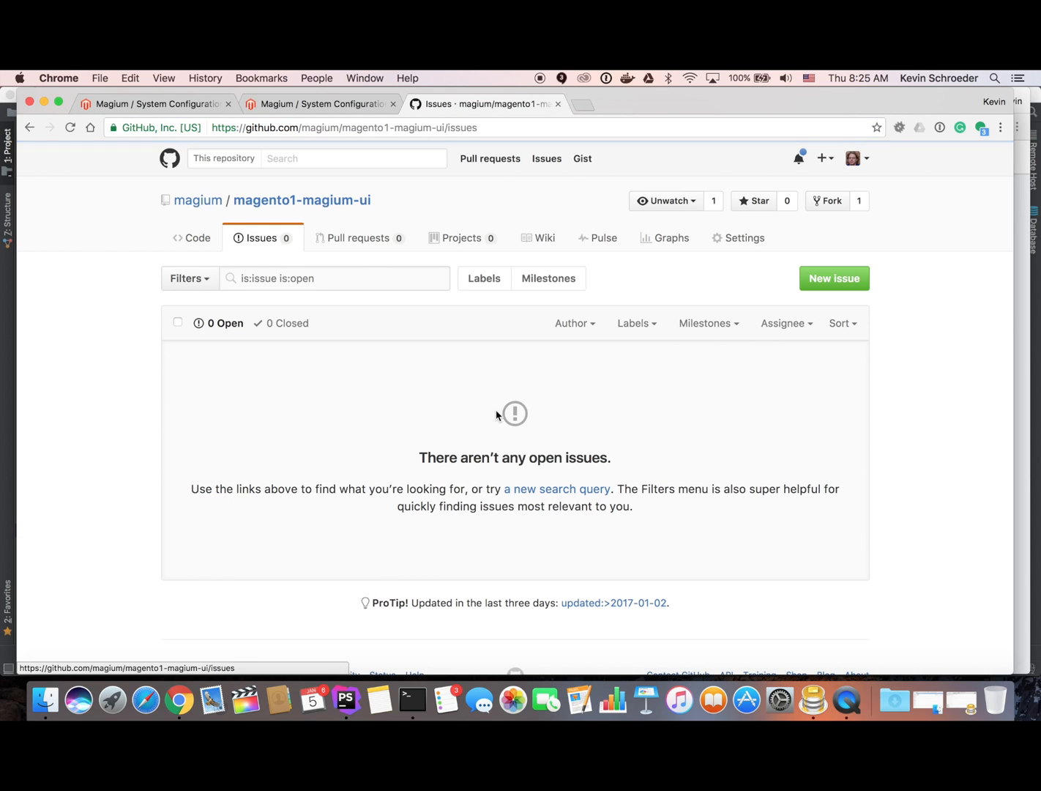
{"action": "left_click", "coordinate": [820, 281]}
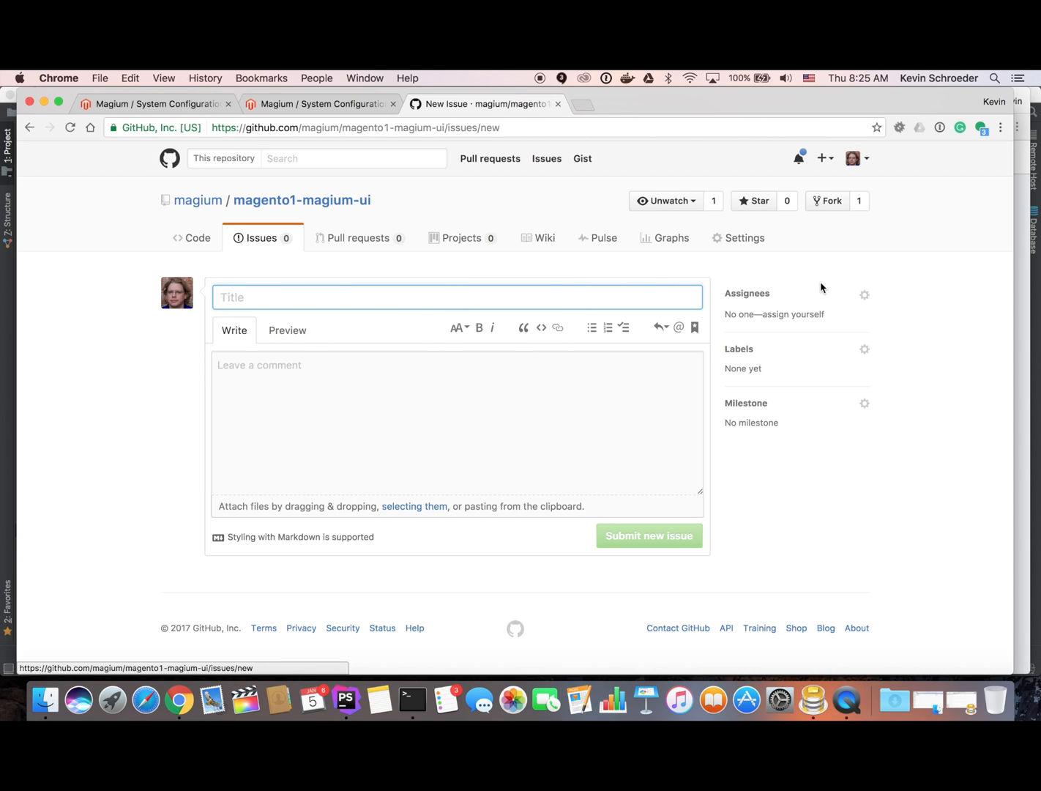
Navigate the browser to the magiumlib.com homepage.
{"action": "left_click", "coordinate": [558, 127]}
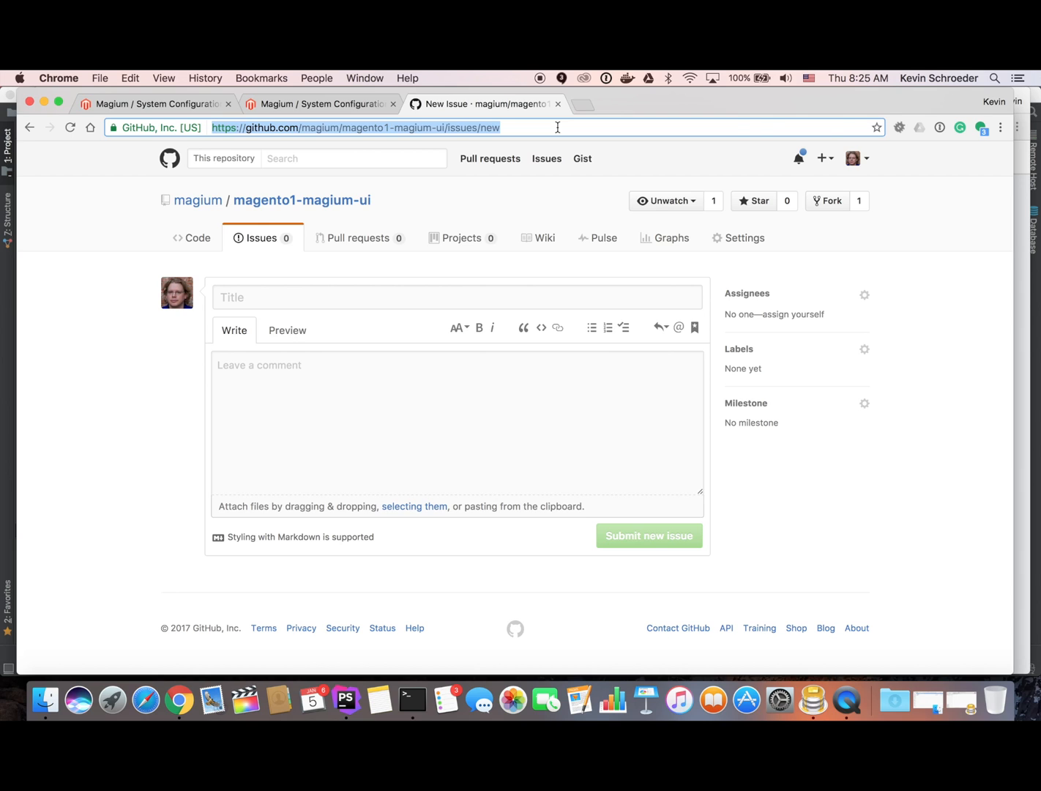
{"action": "type", "text": "magiumlib.com"}
{"action": "key", "text": "Return"}
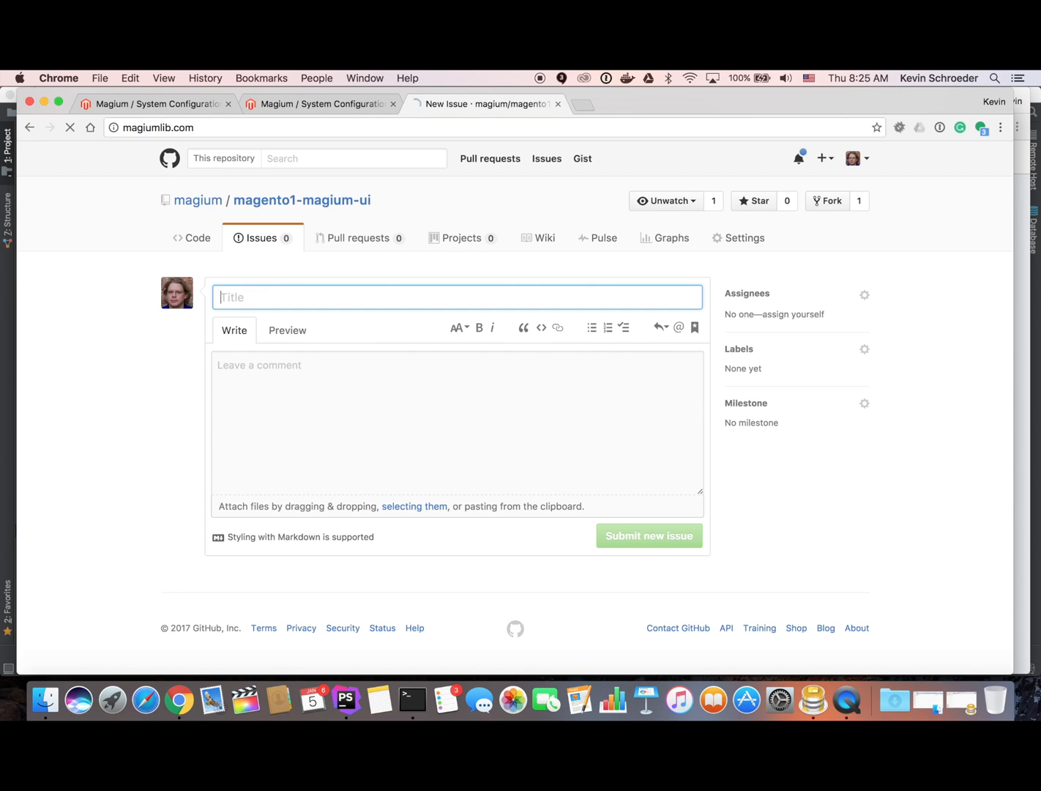